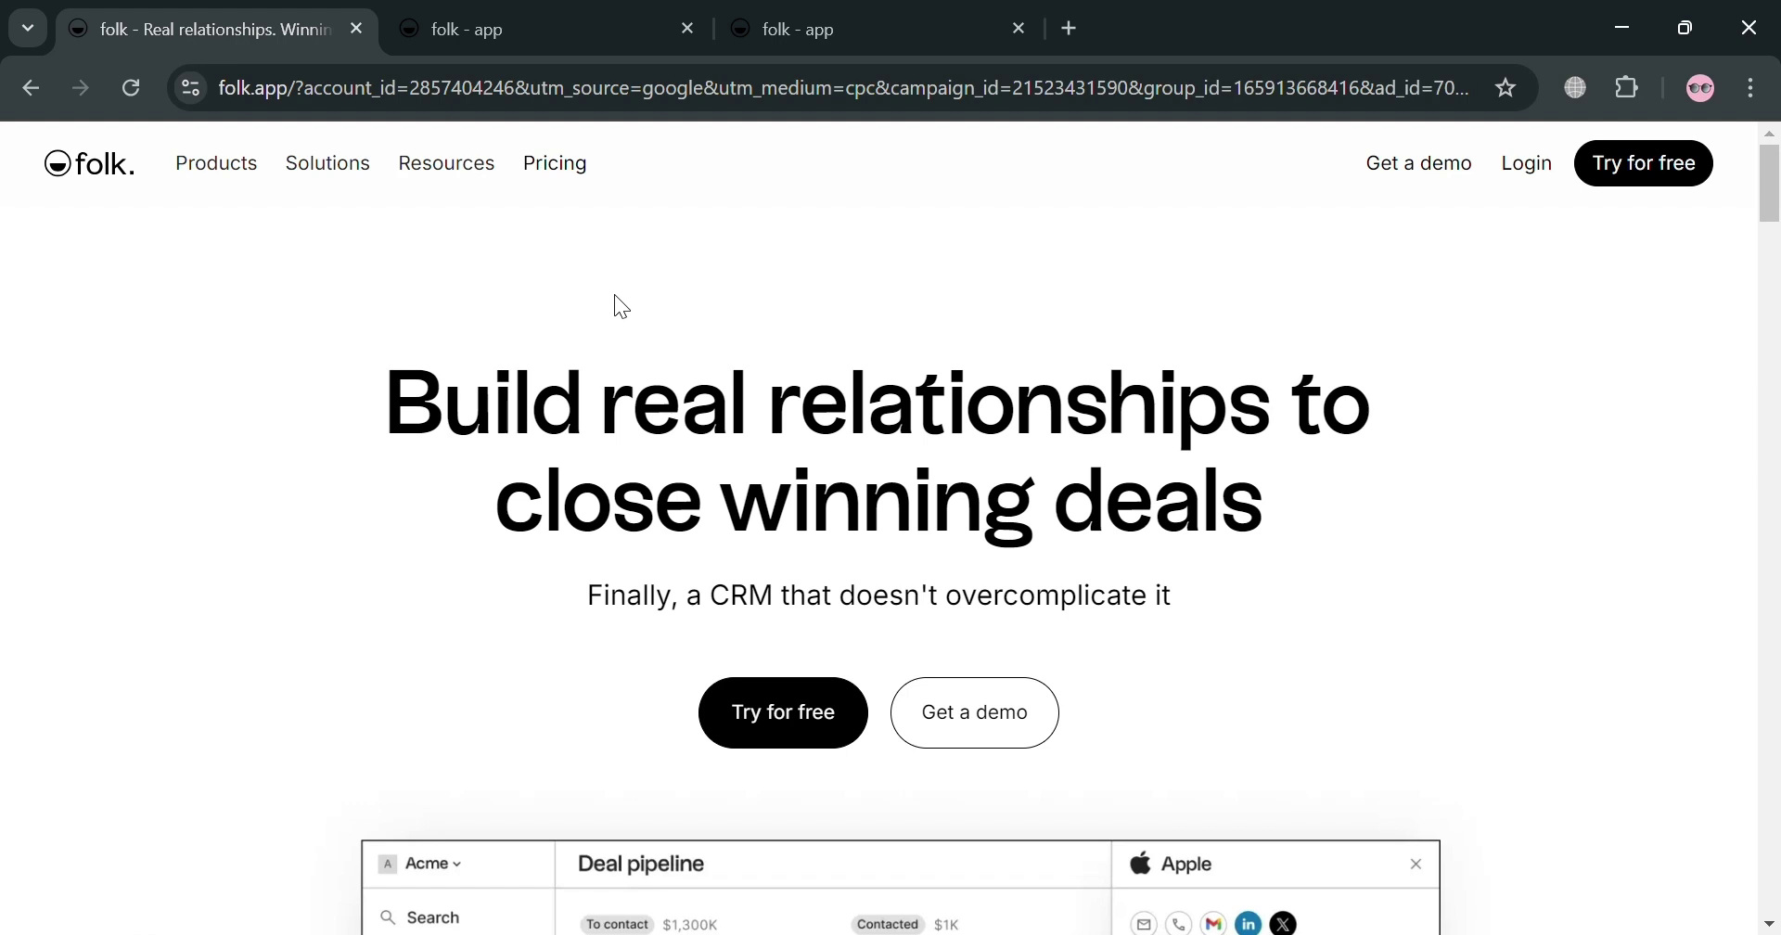
Step: Switch to the folk app tab to reach the onboarding form
scroll(582, 329, down, 2)
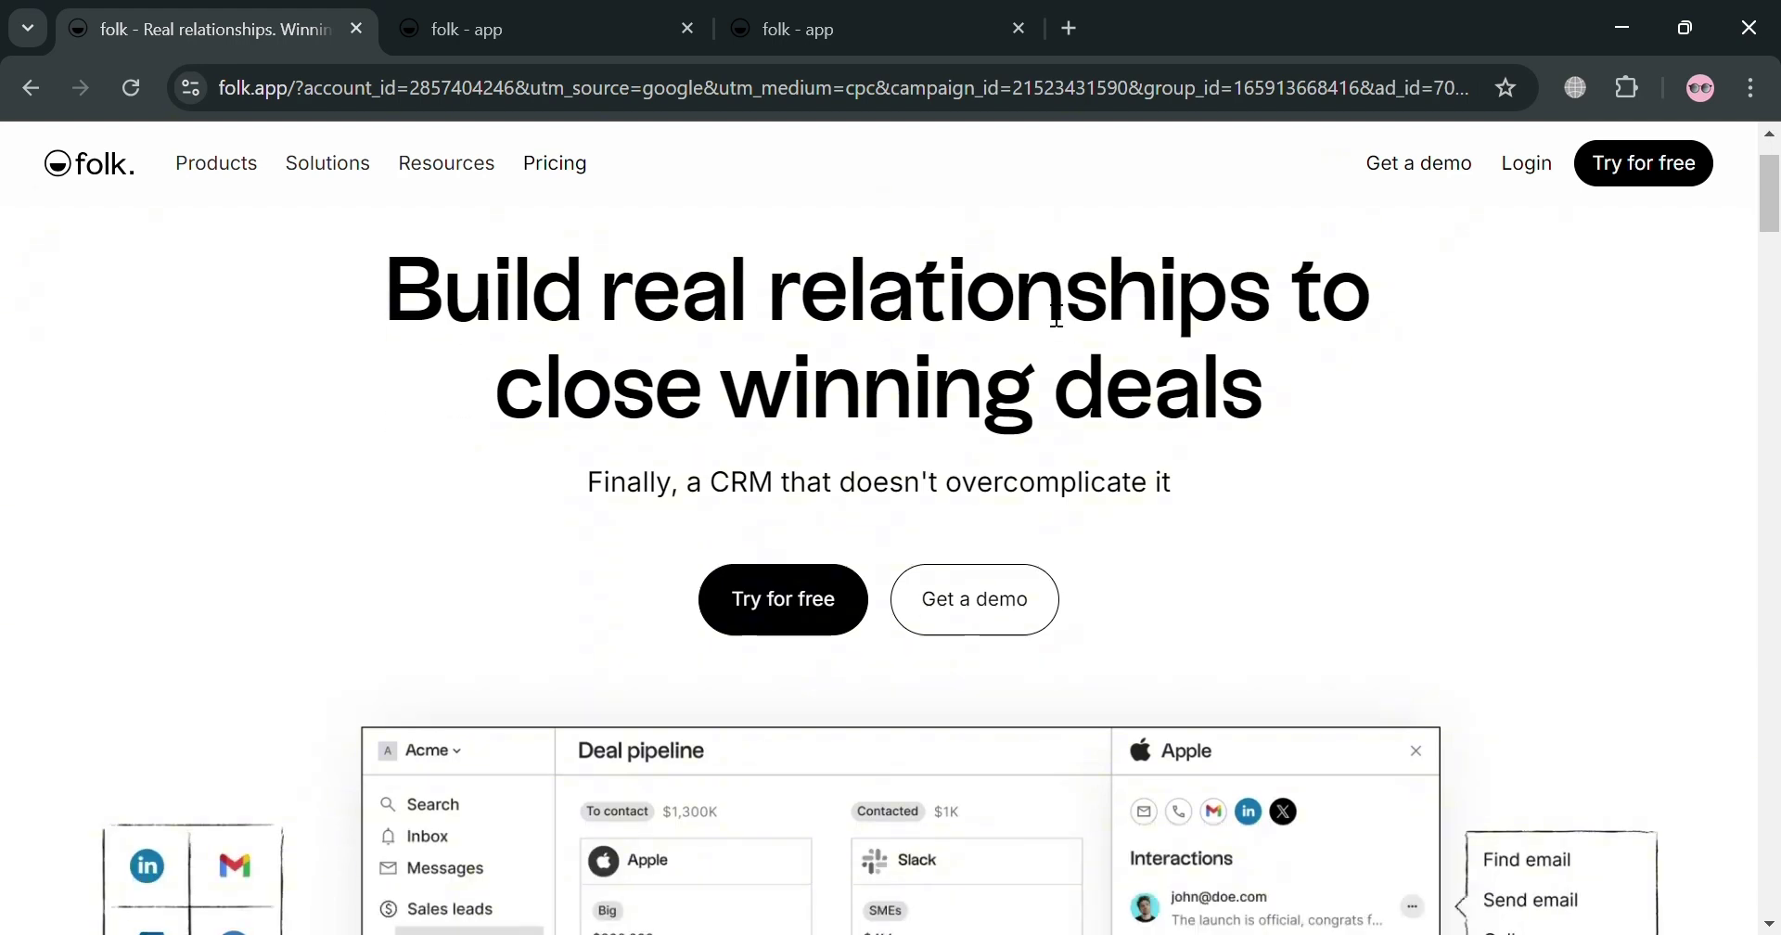
scroll(1088, 342, up, 2)
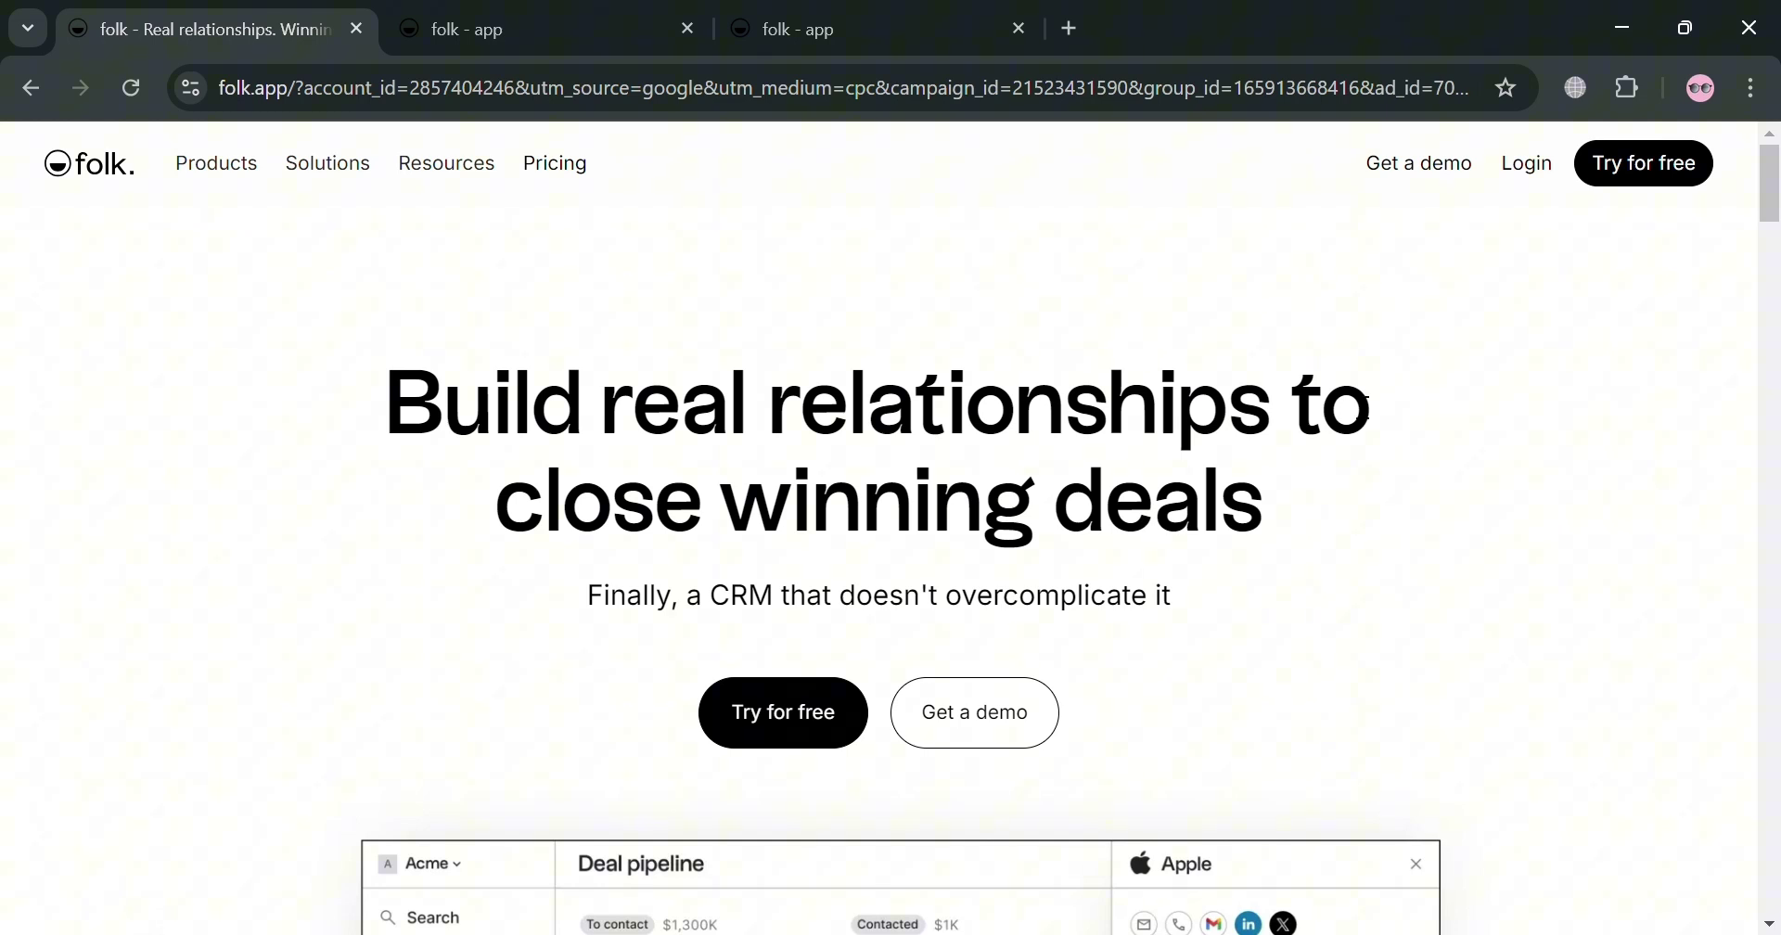
scroll(1333, 390, down, 4)
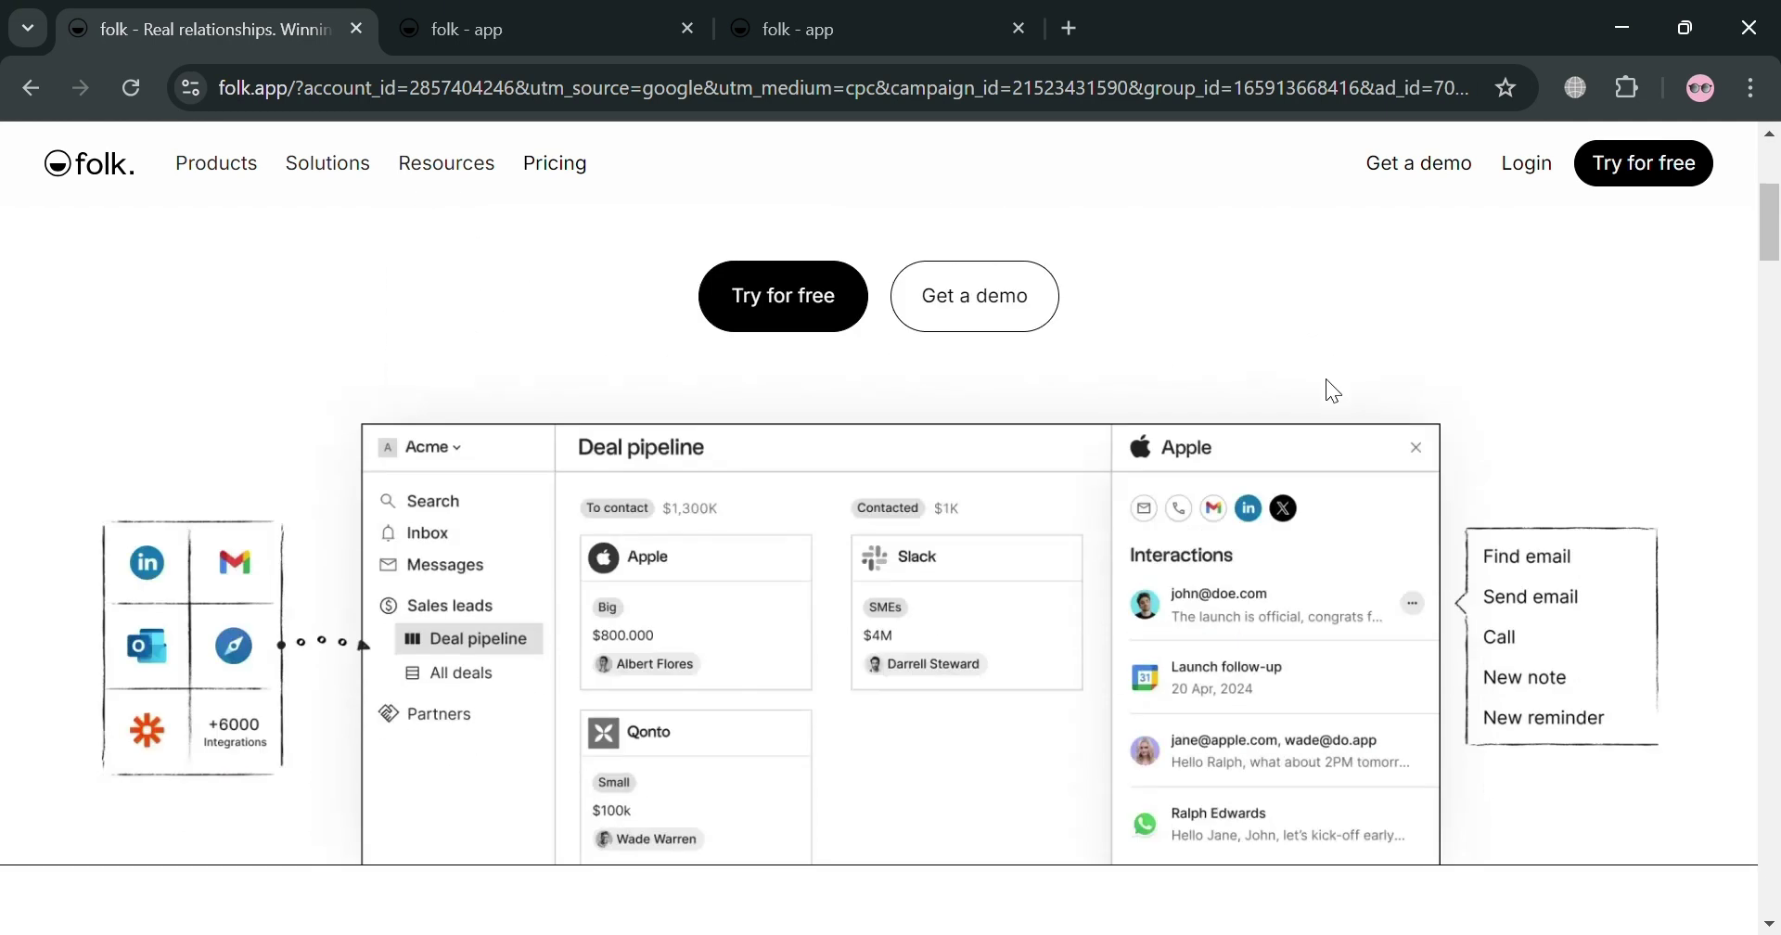
scroll(1326, 380, down, 3)
scroll(1325, 378, down, 3)
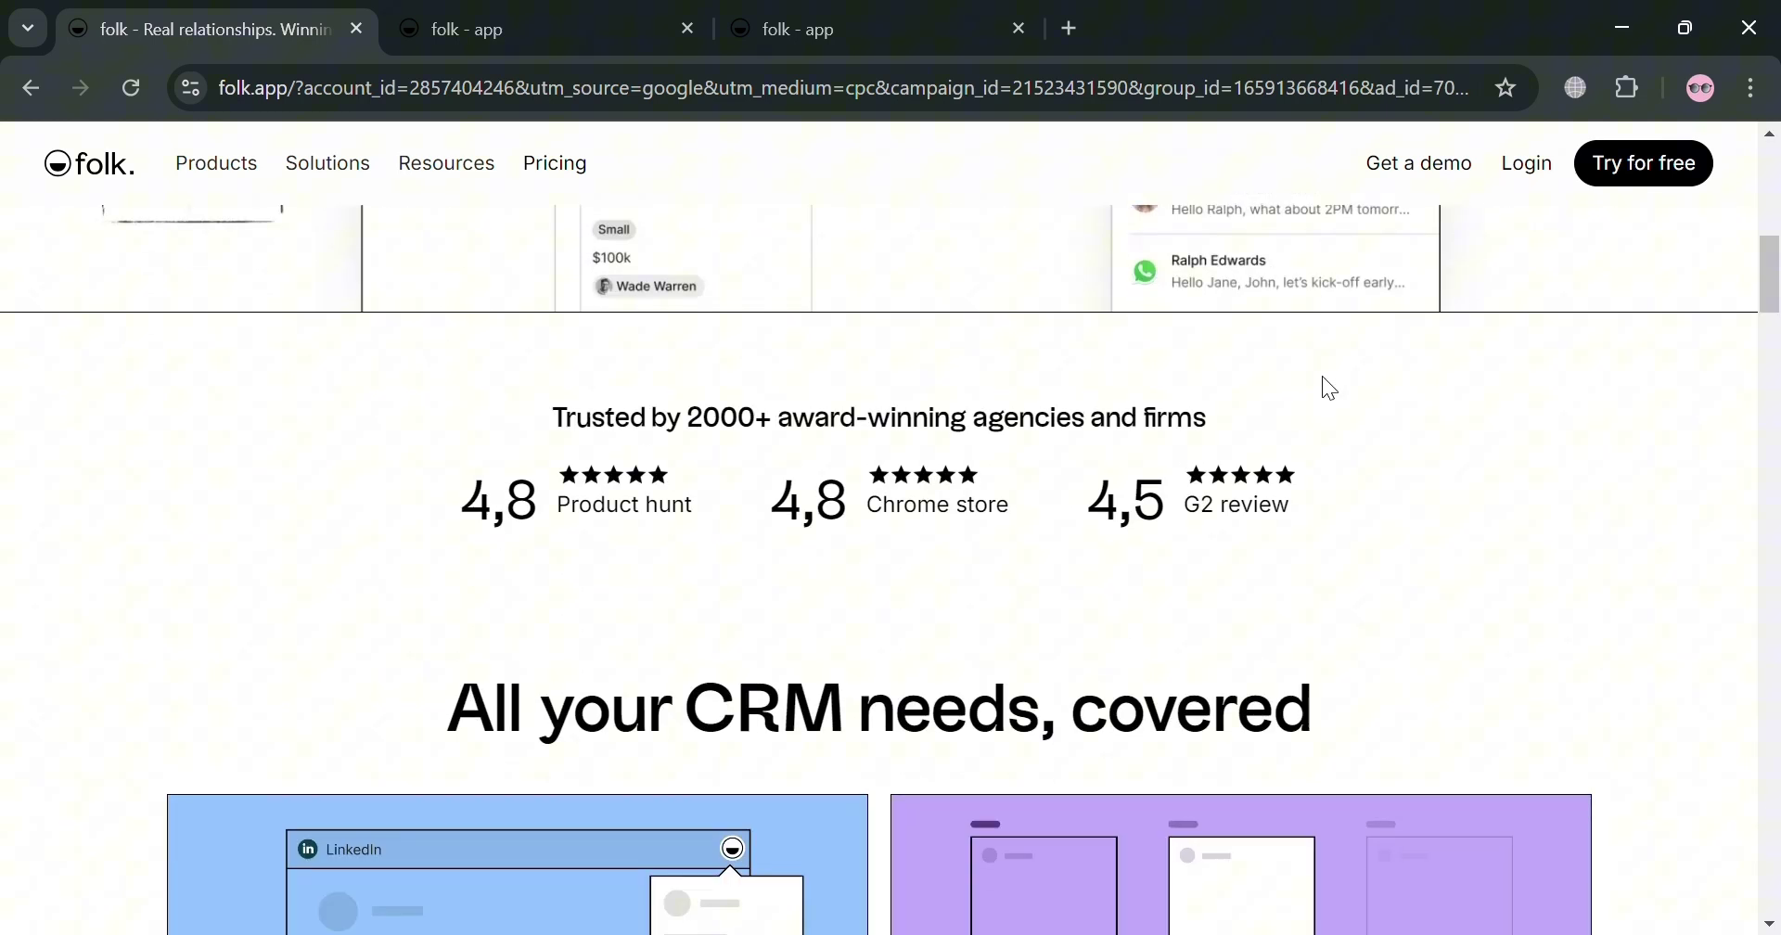
scroll(1322, 372, down, 6)
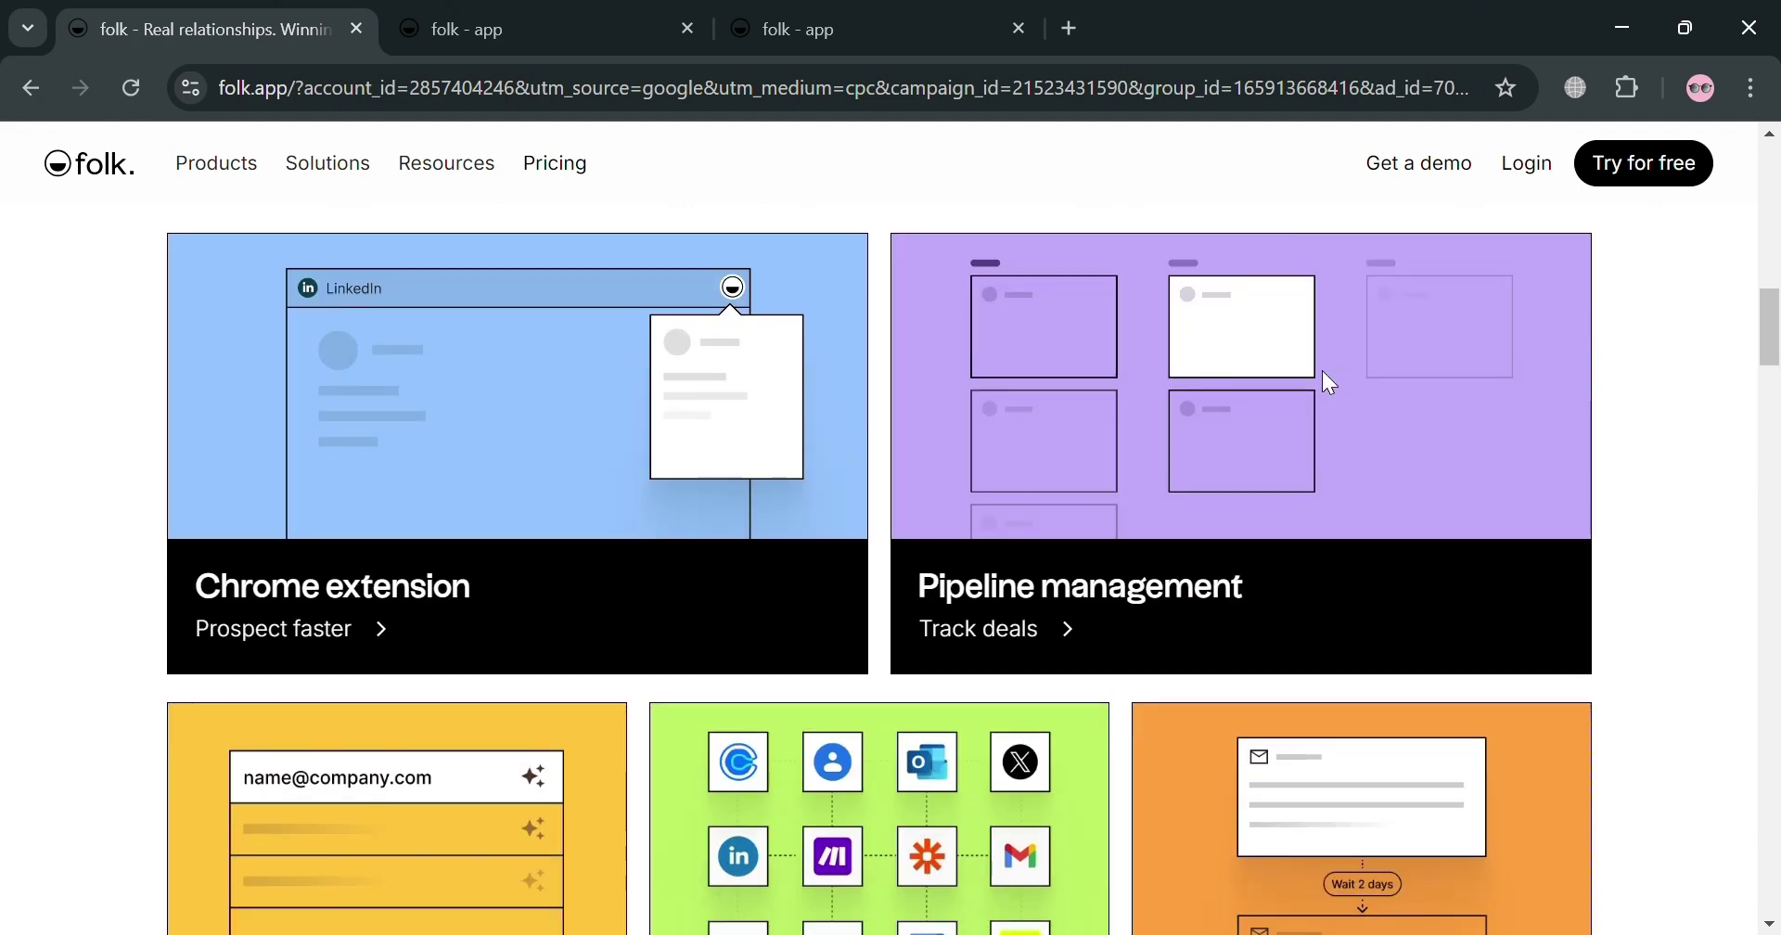
scroll(1323, 372, down, 9)
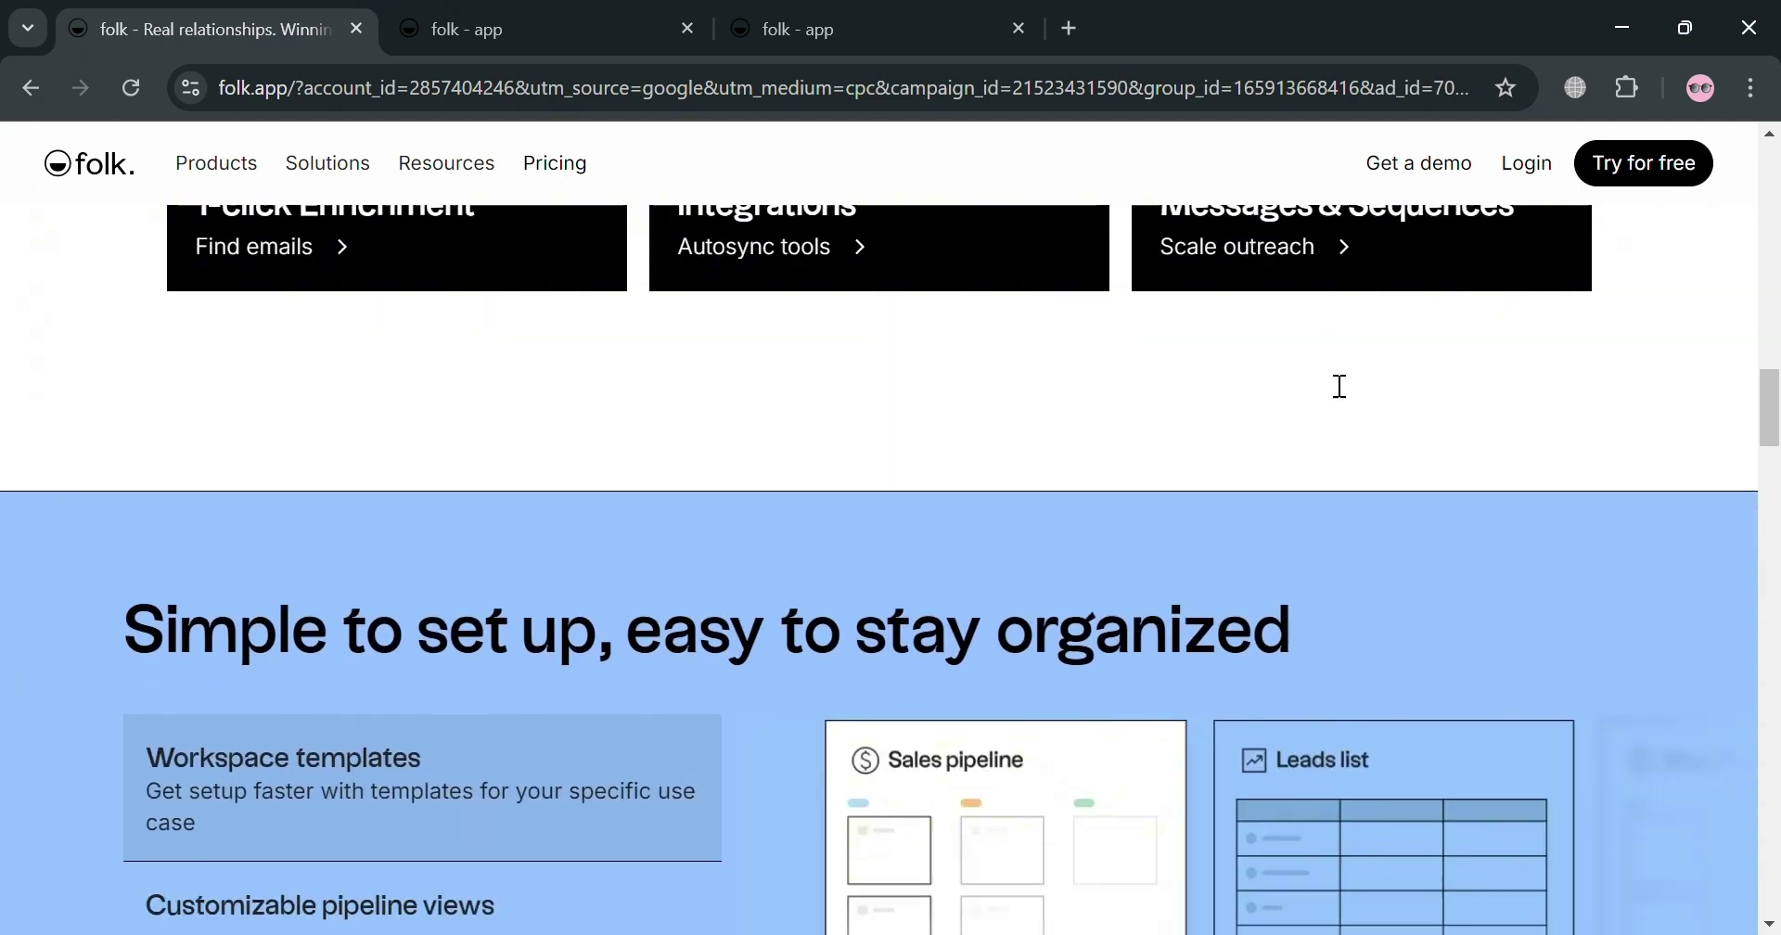
scroll(1336, 384, down, 9)
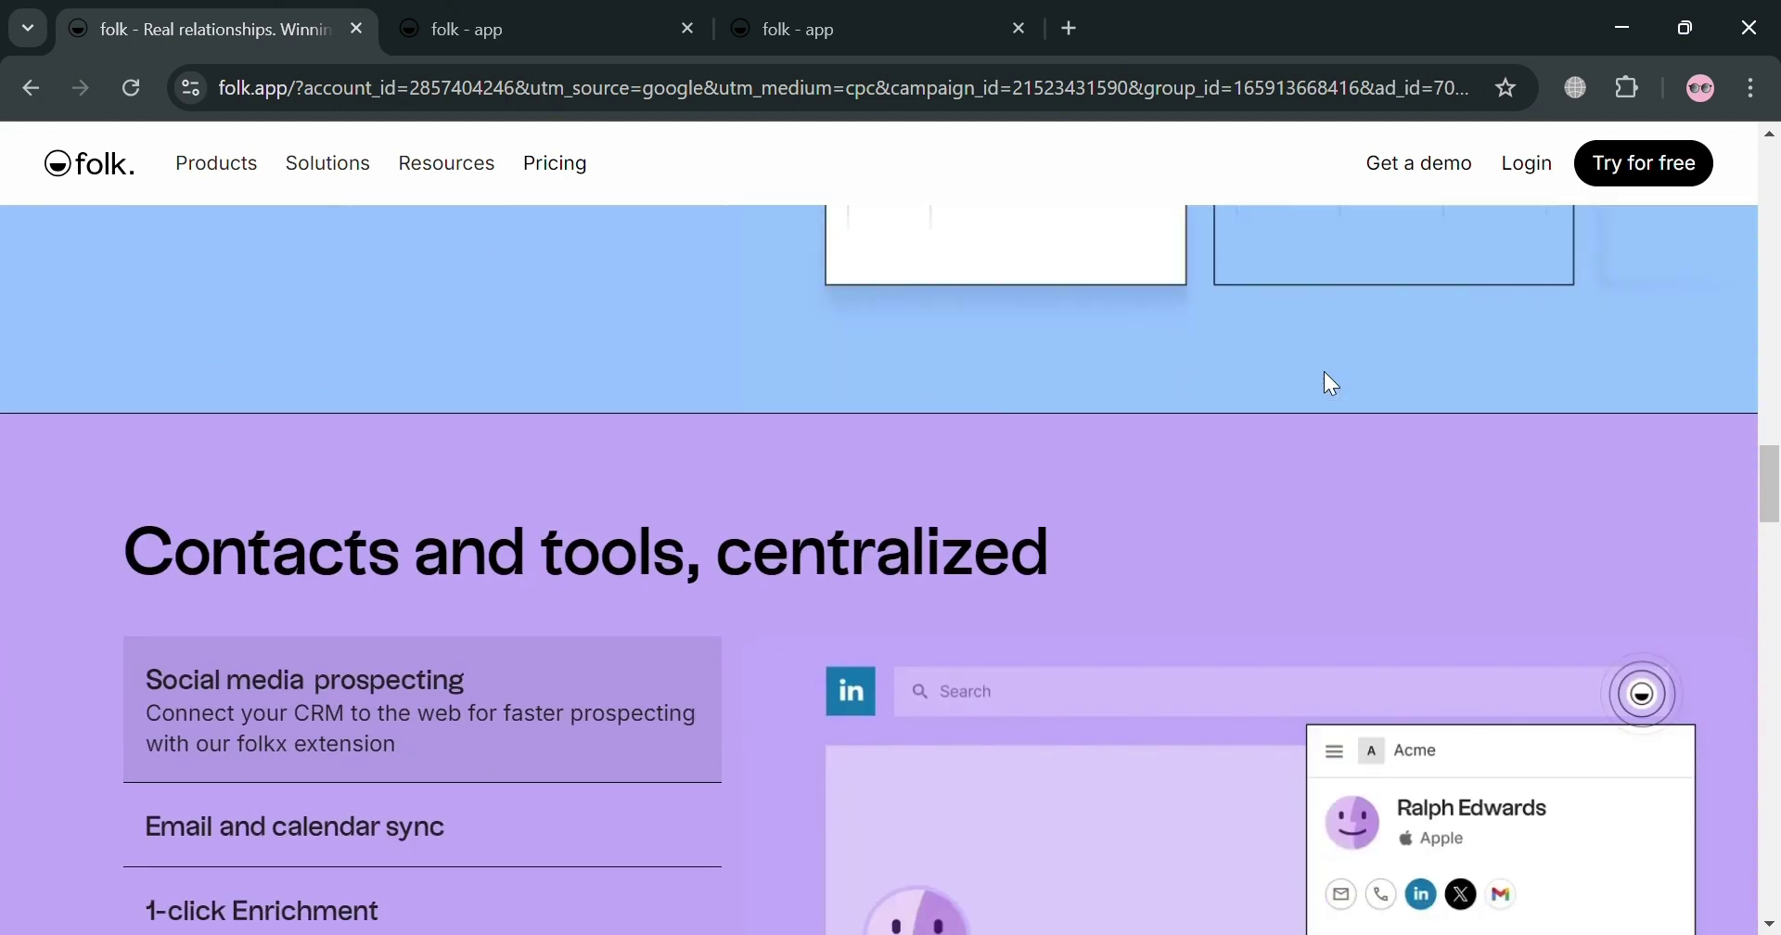
scroll(1327, 380, down, 10)
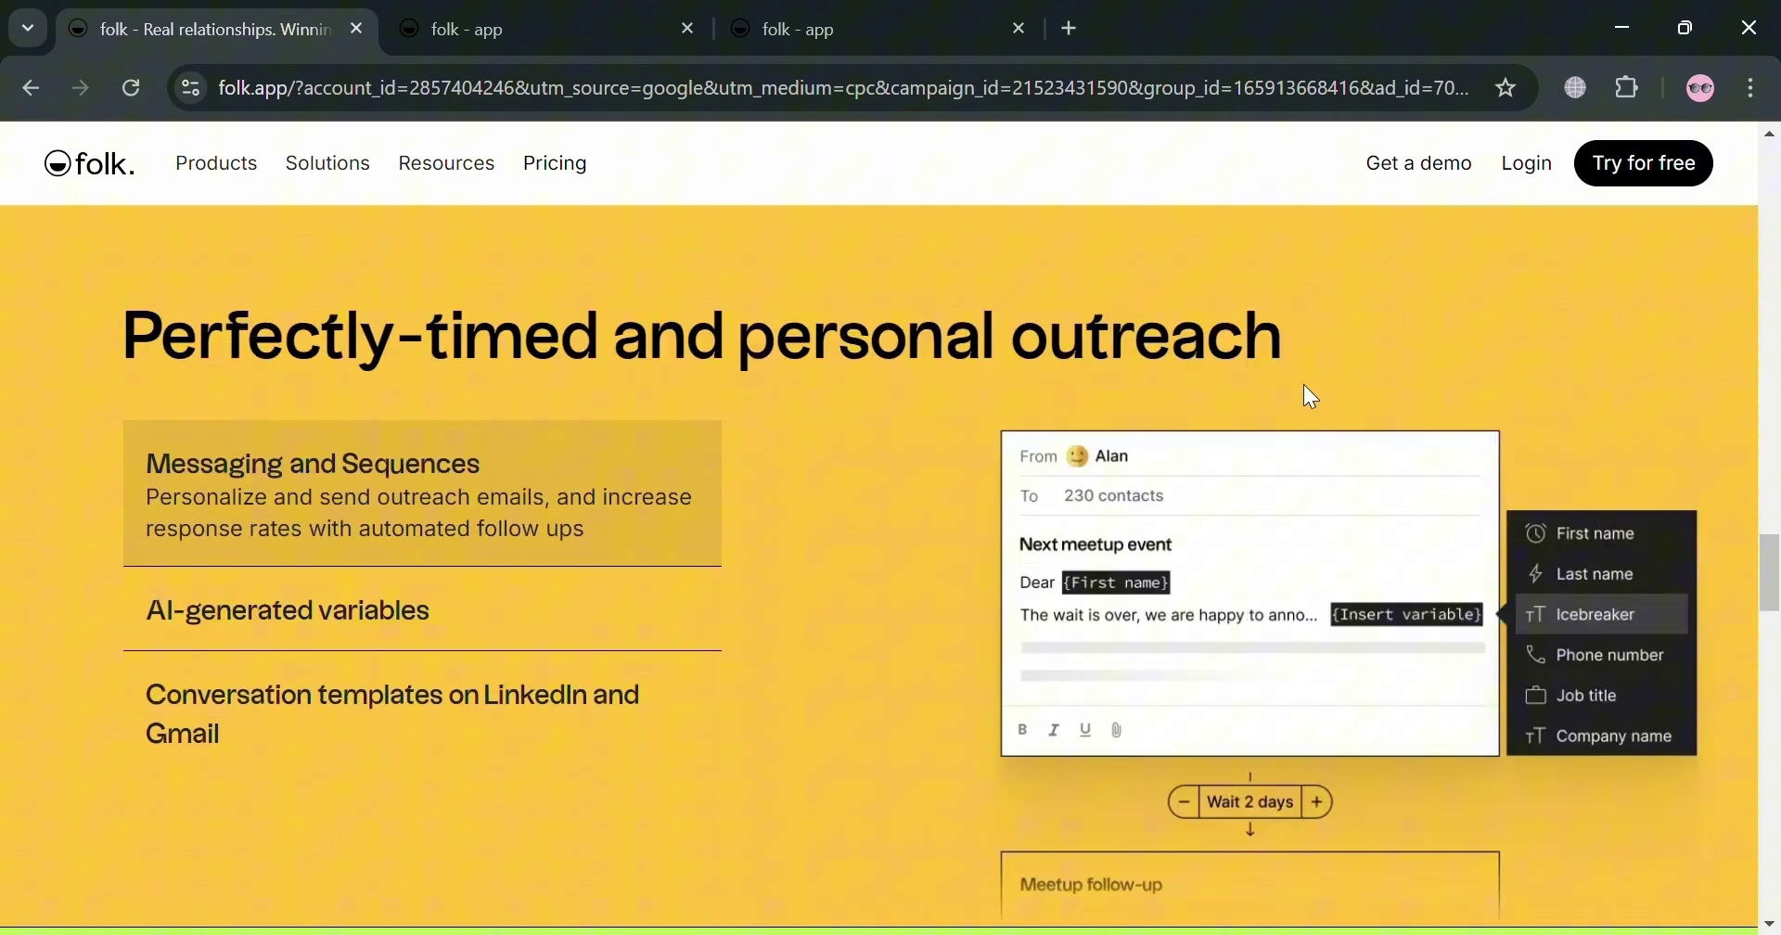
scroll(1304, 384, down, 20)
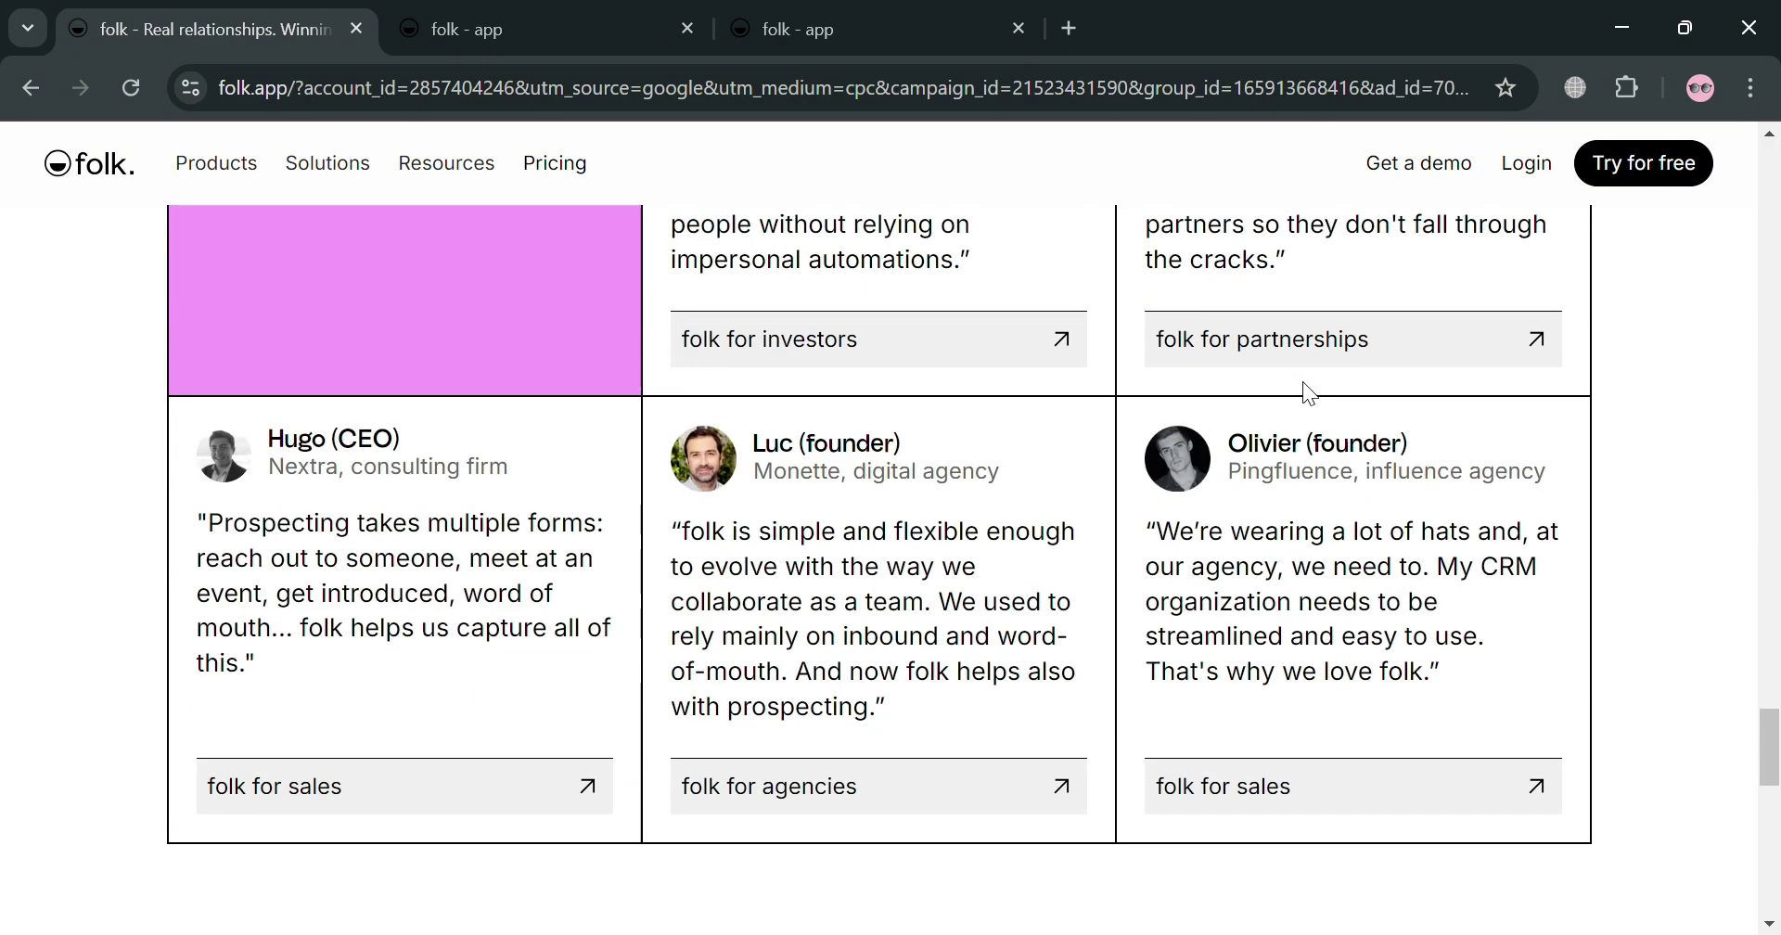
scroll(1299, 378, down, 15)
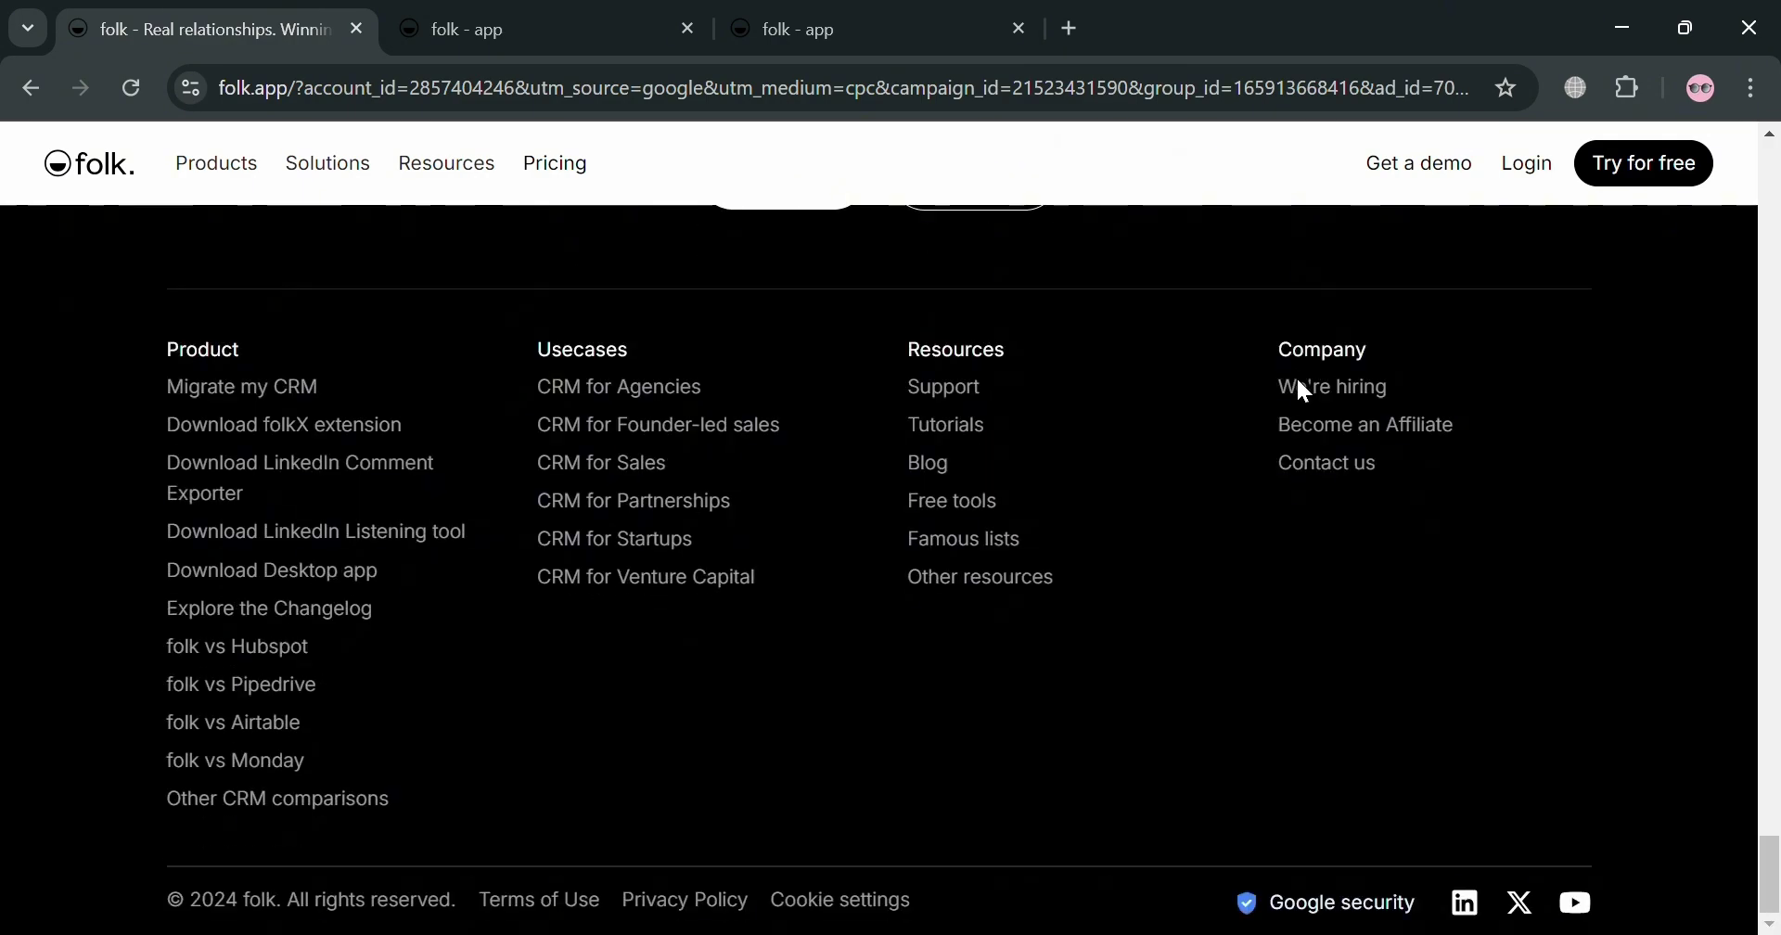
scroll(1298, 380, up, 12)
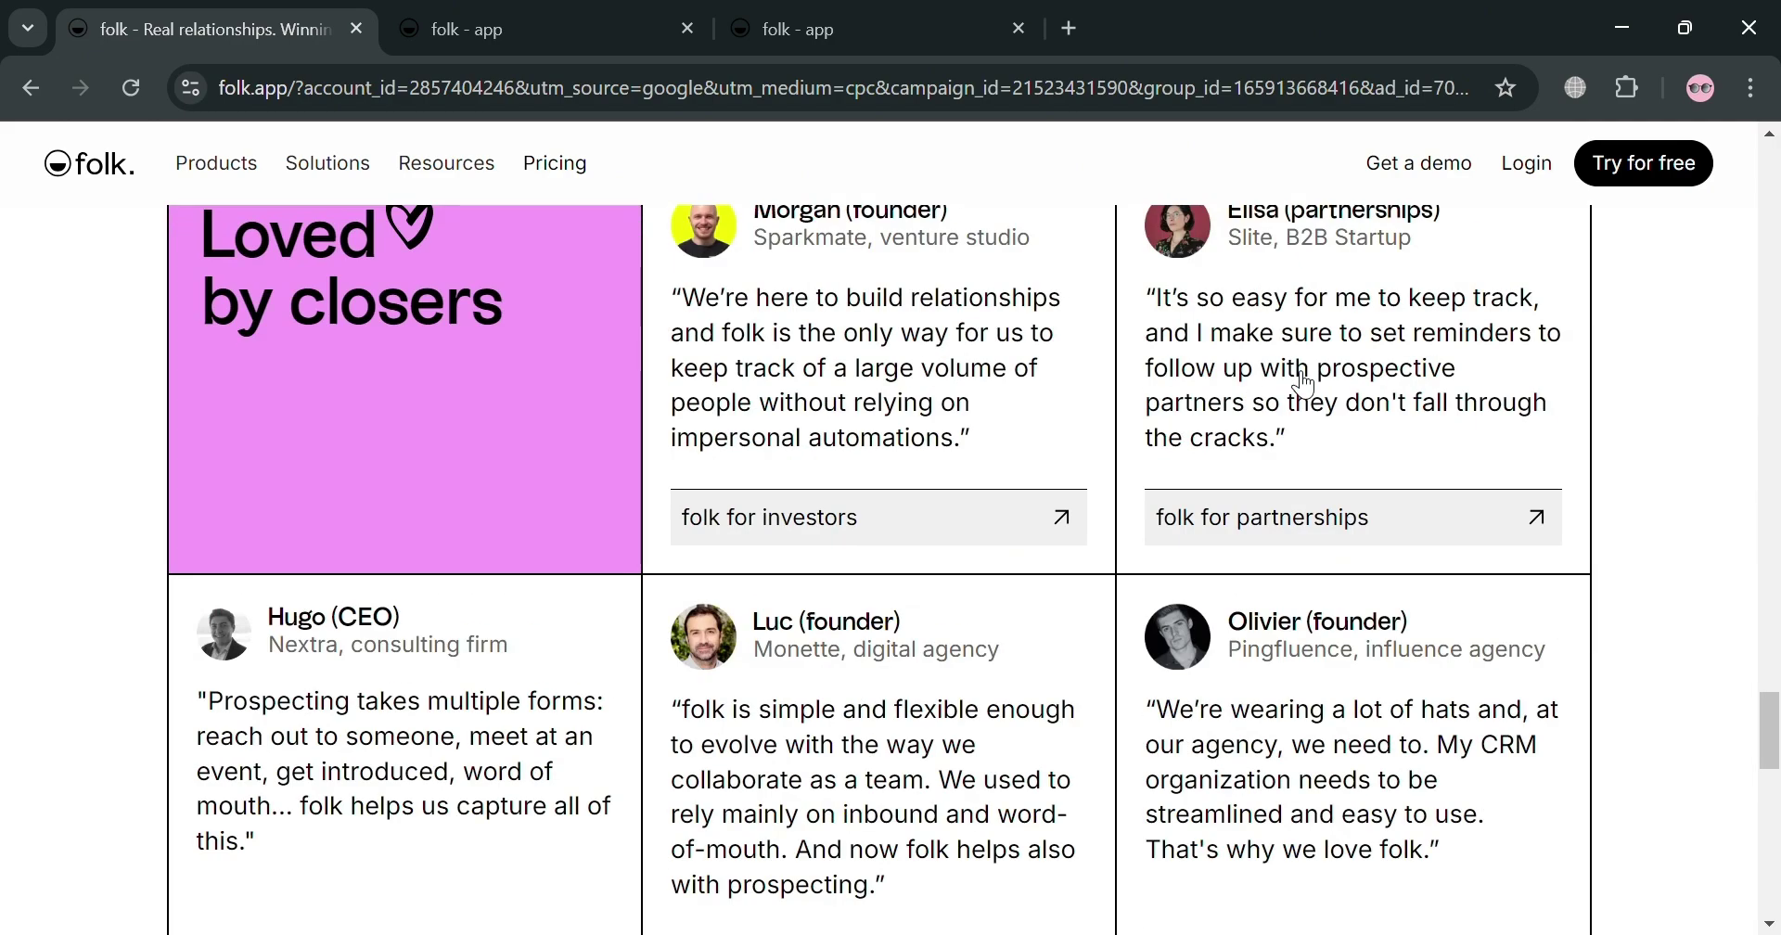
scroll(1304, 384, up, 12)
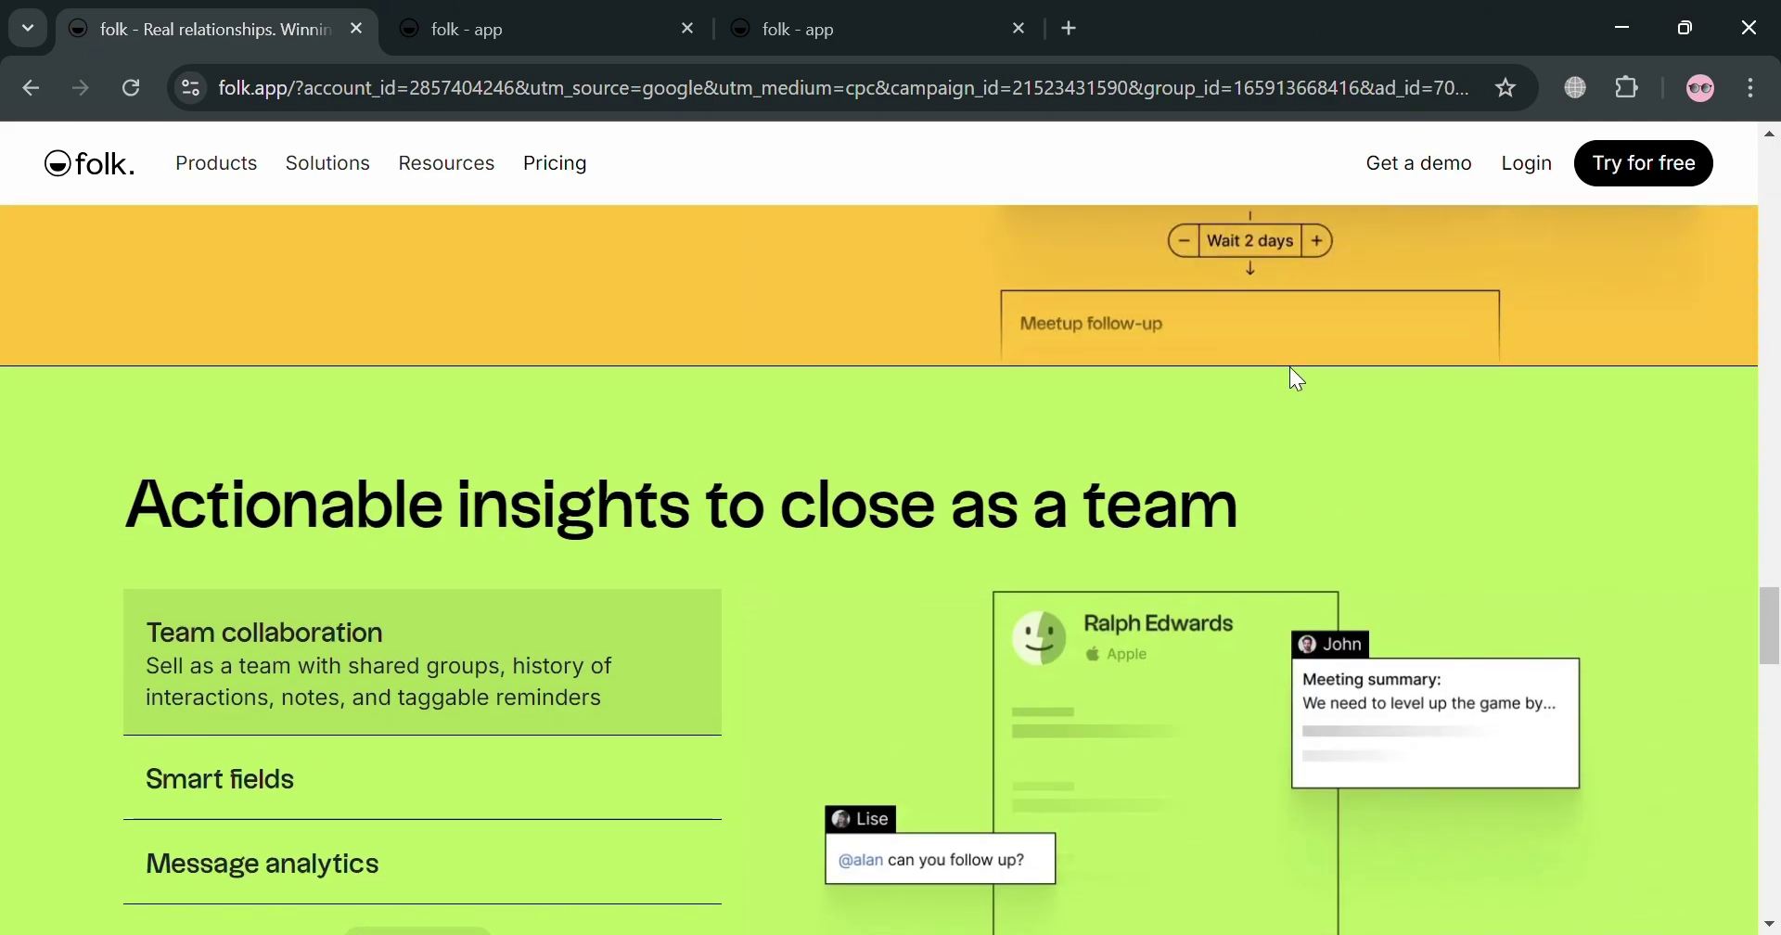
scroll(1297, 380, up, 18)
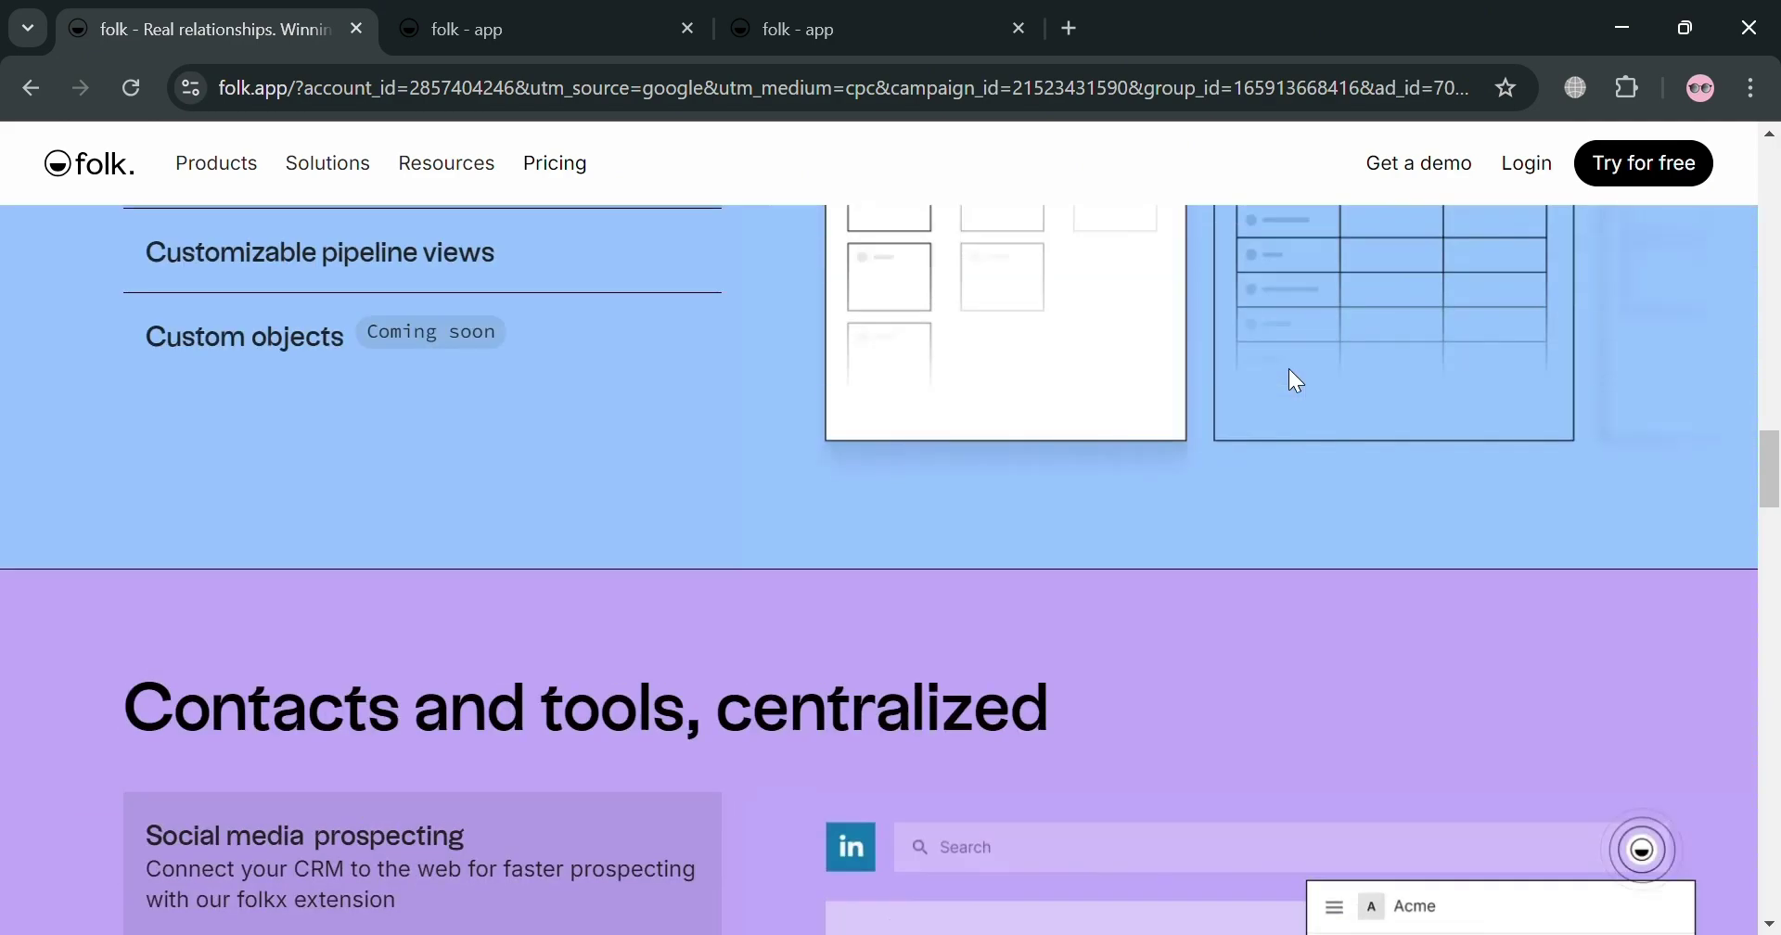
scroll(1297, 381, up, 15)
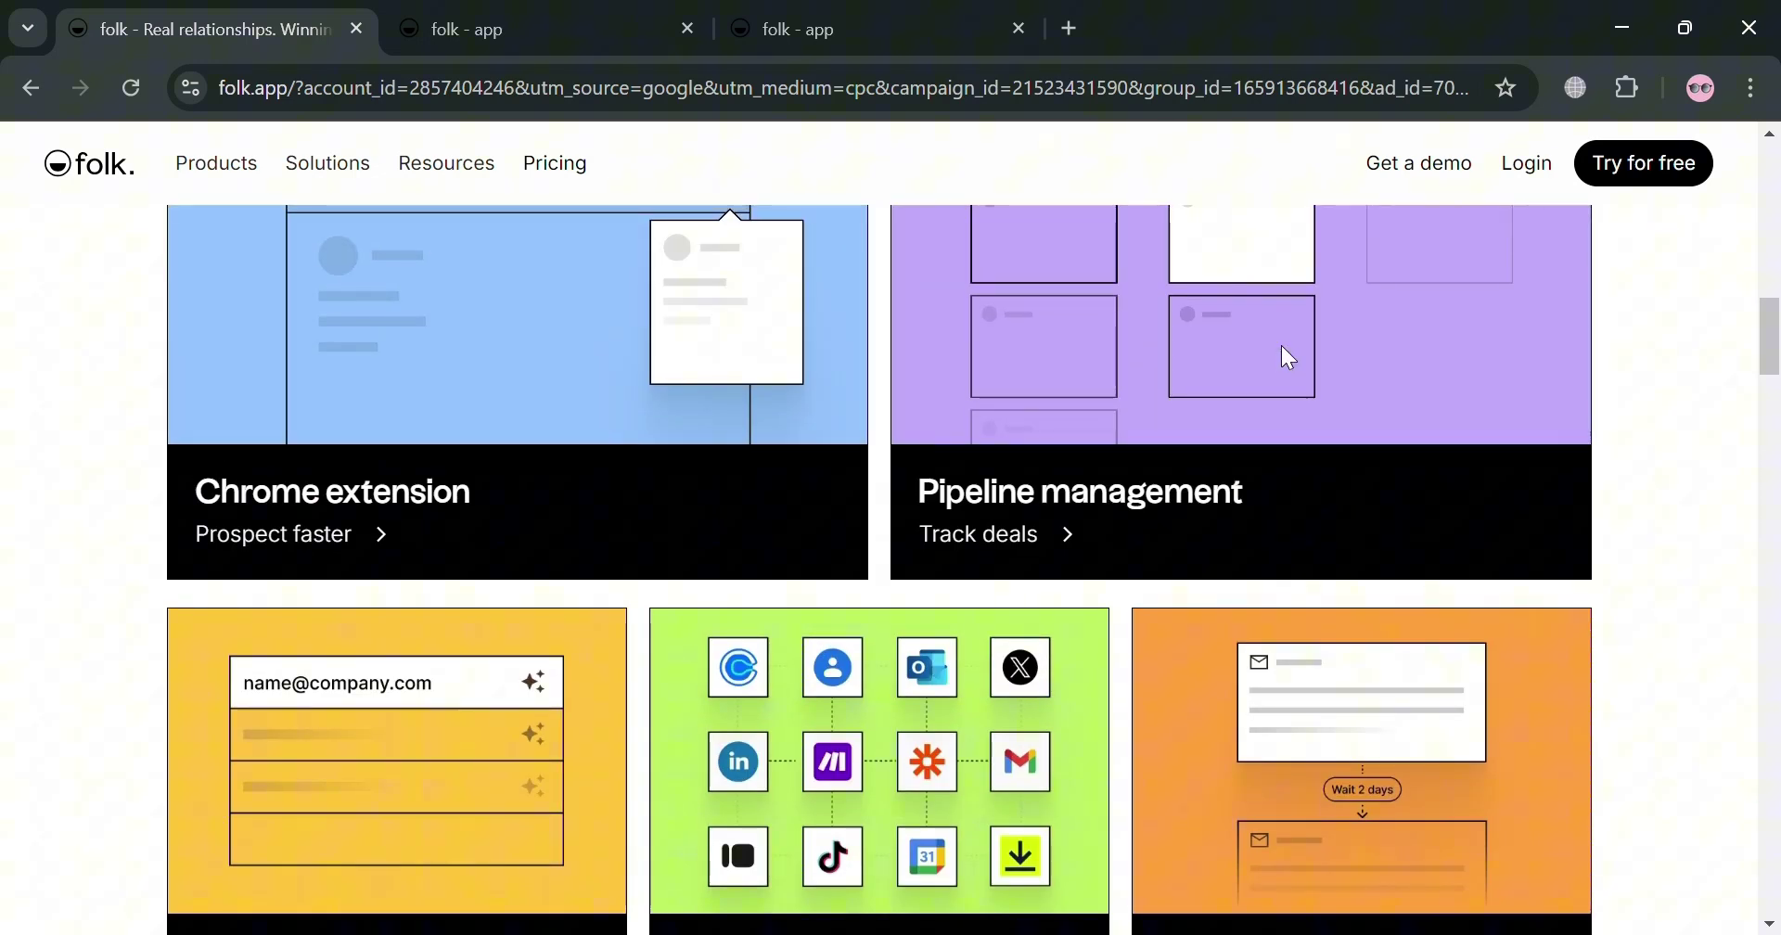
scroll(1290, 358, up, 10)
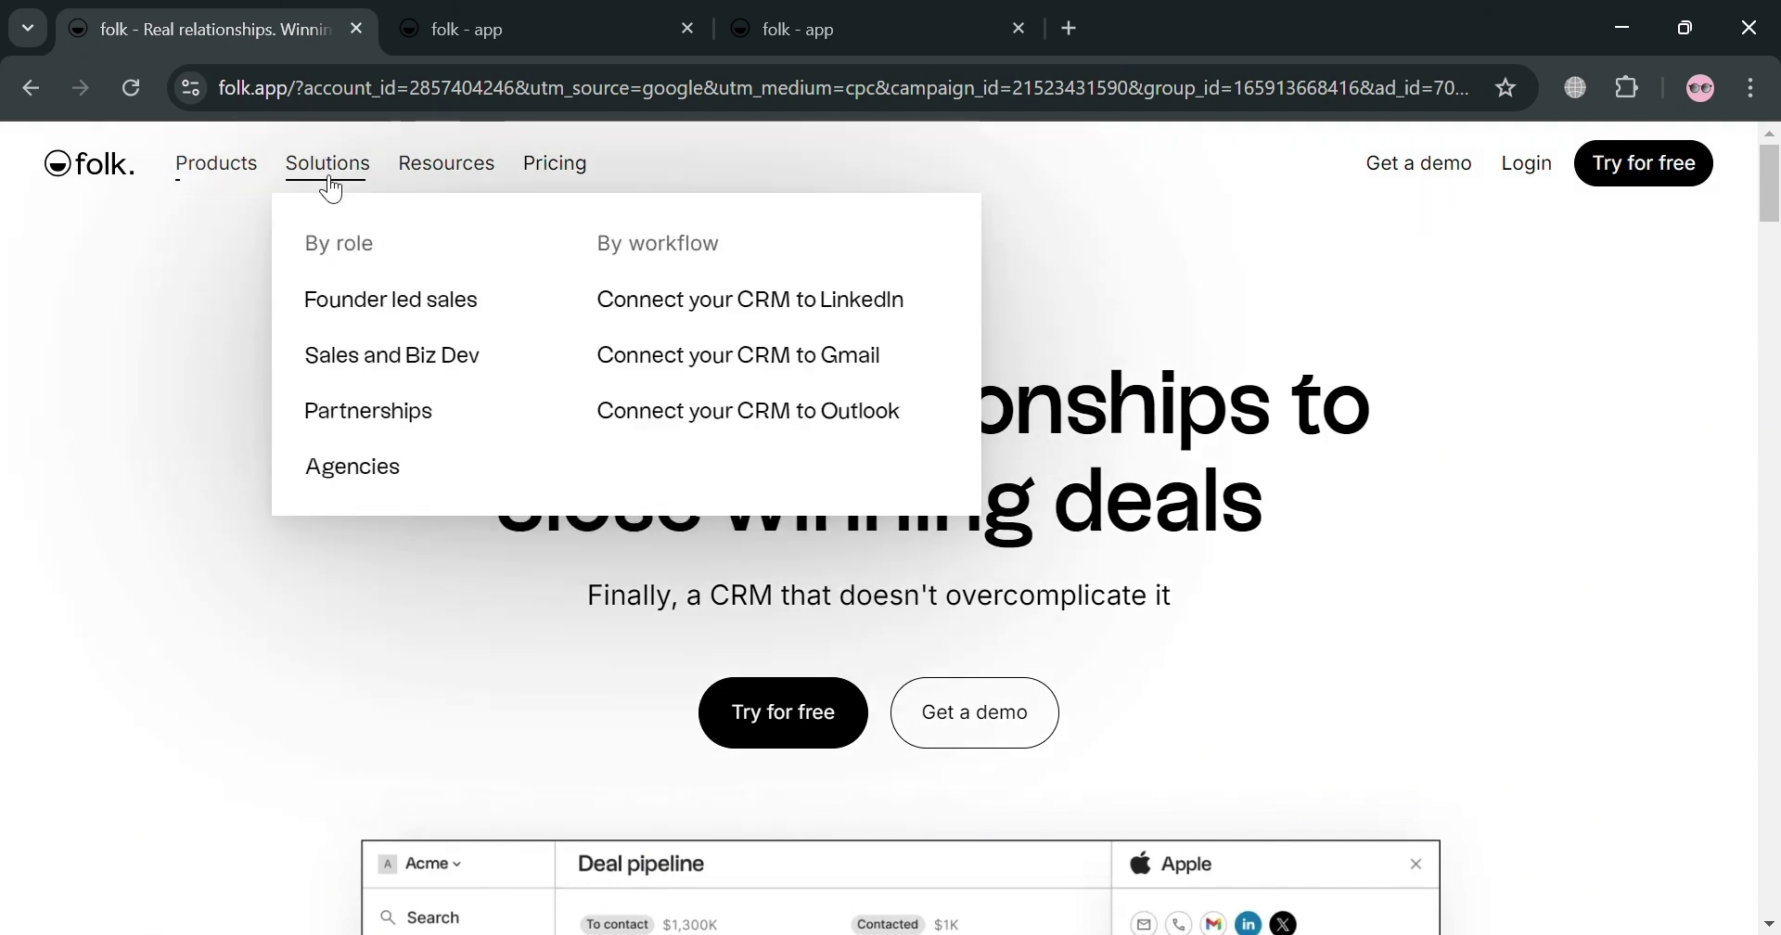
mouse_move(463, 188)
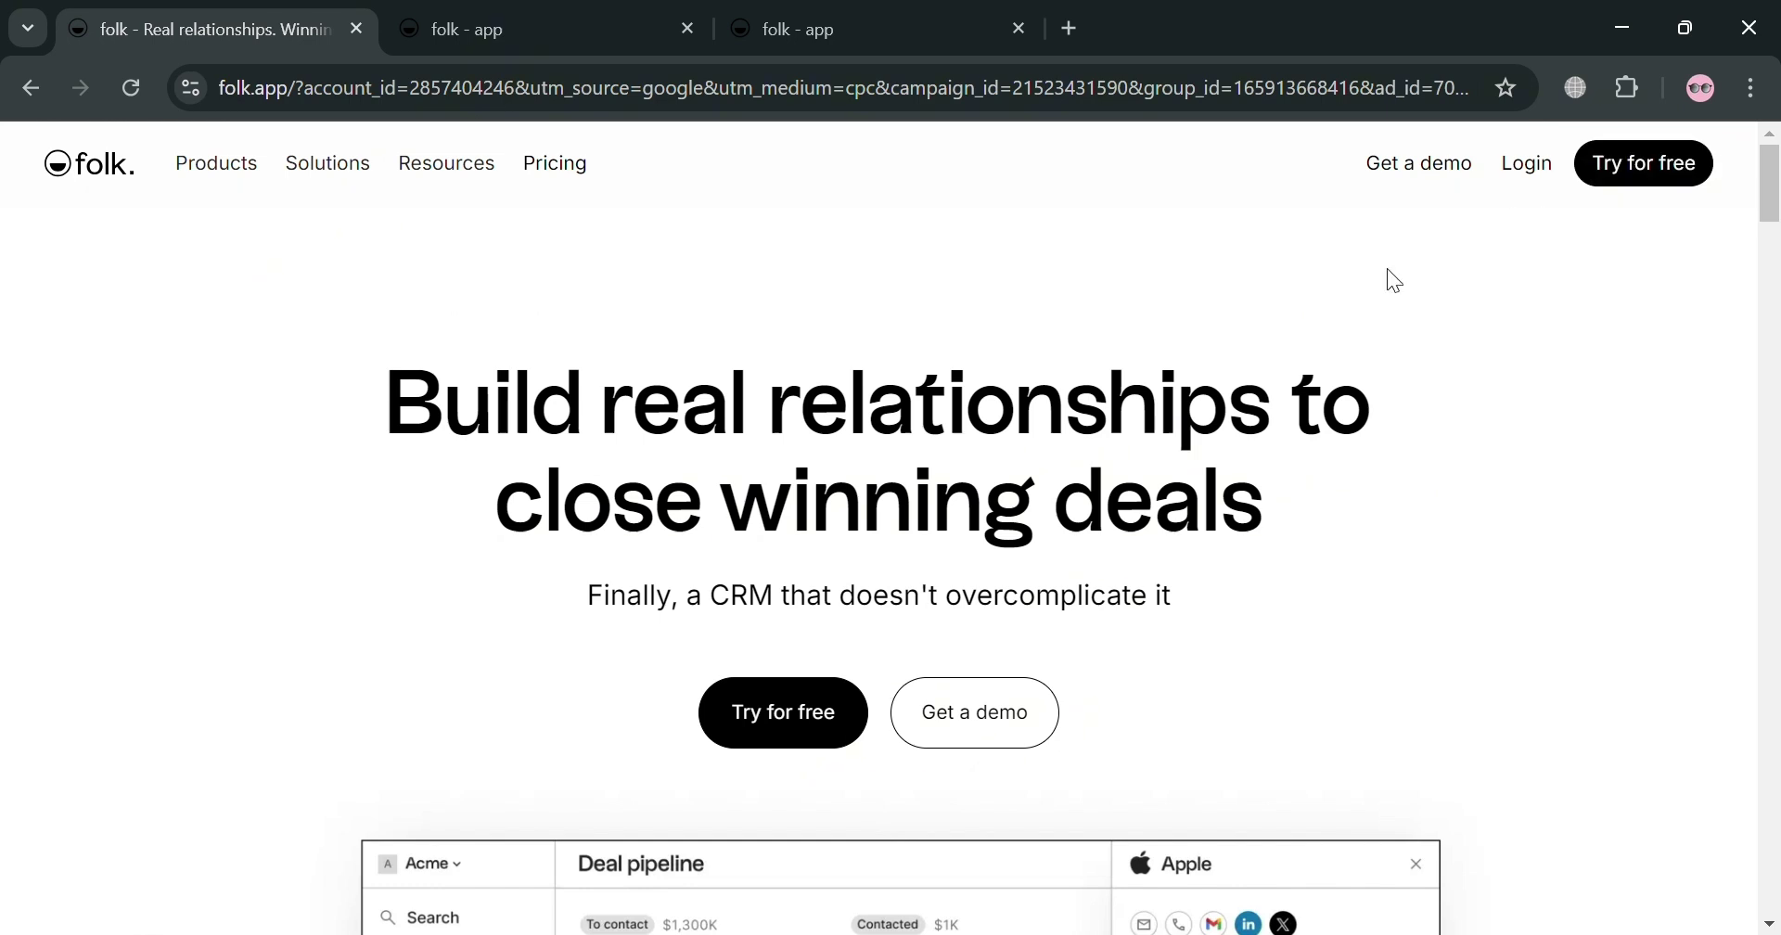
click(481, 15)
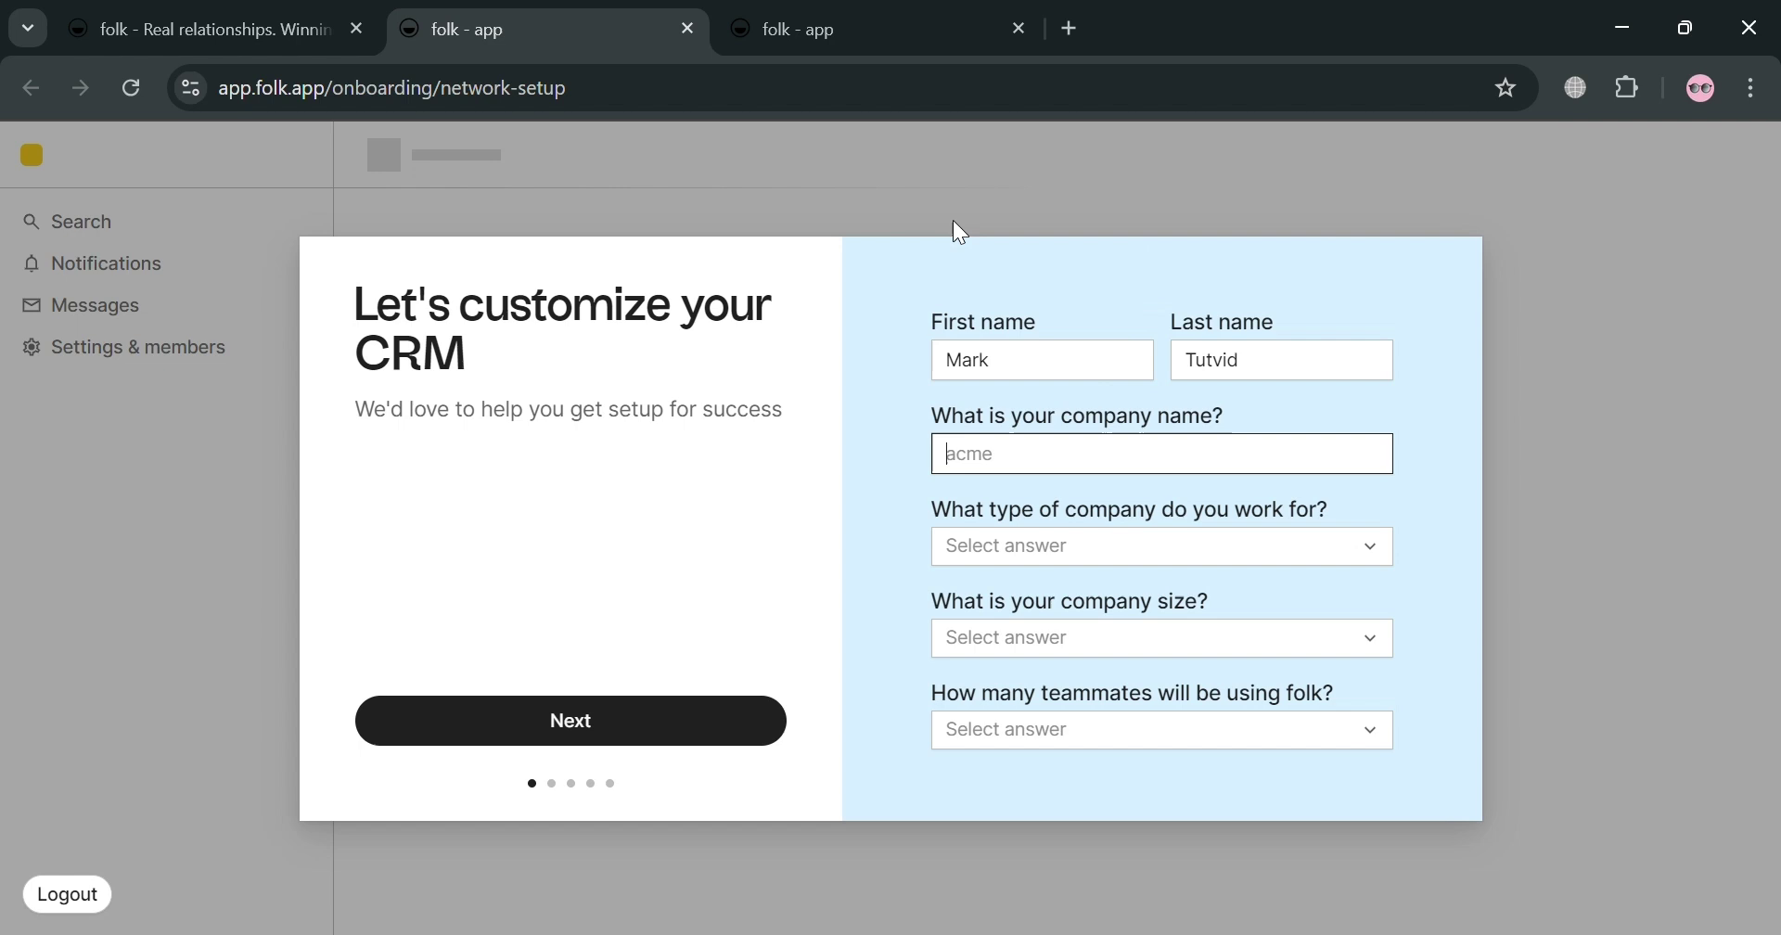
Step: Fill in company Google, type Investors, size 6-9, 2-3 teammates, and continue
click(1042, 365)
click(1021, 471)
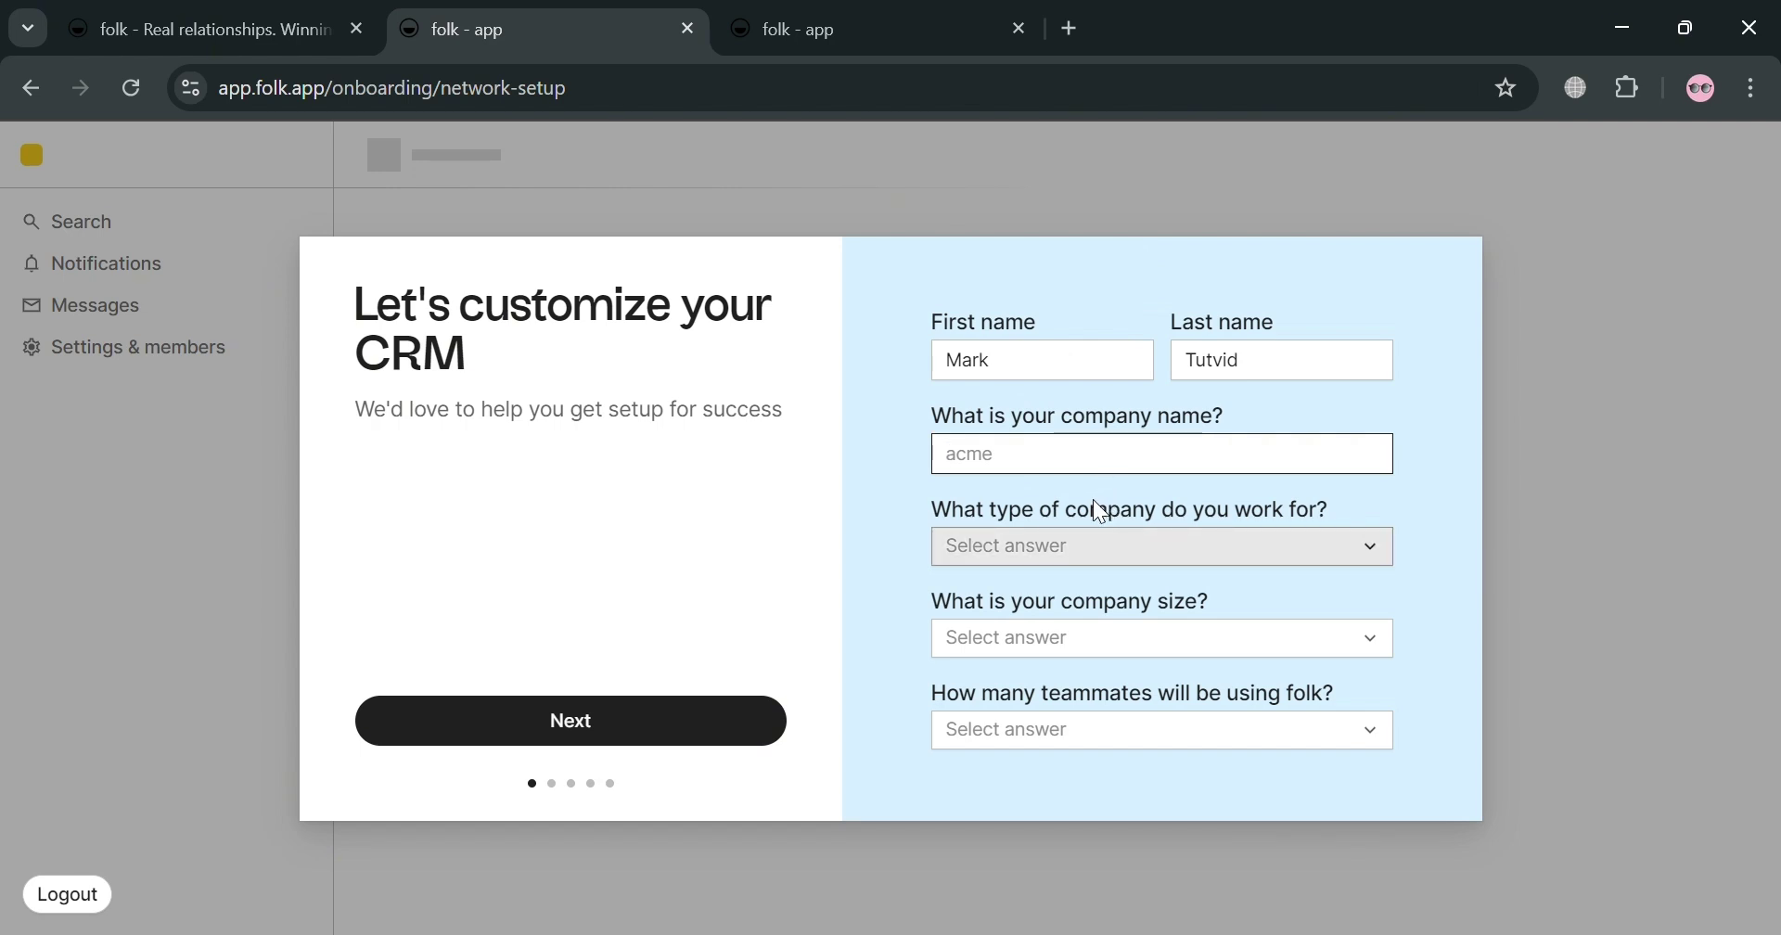
text(Googl)
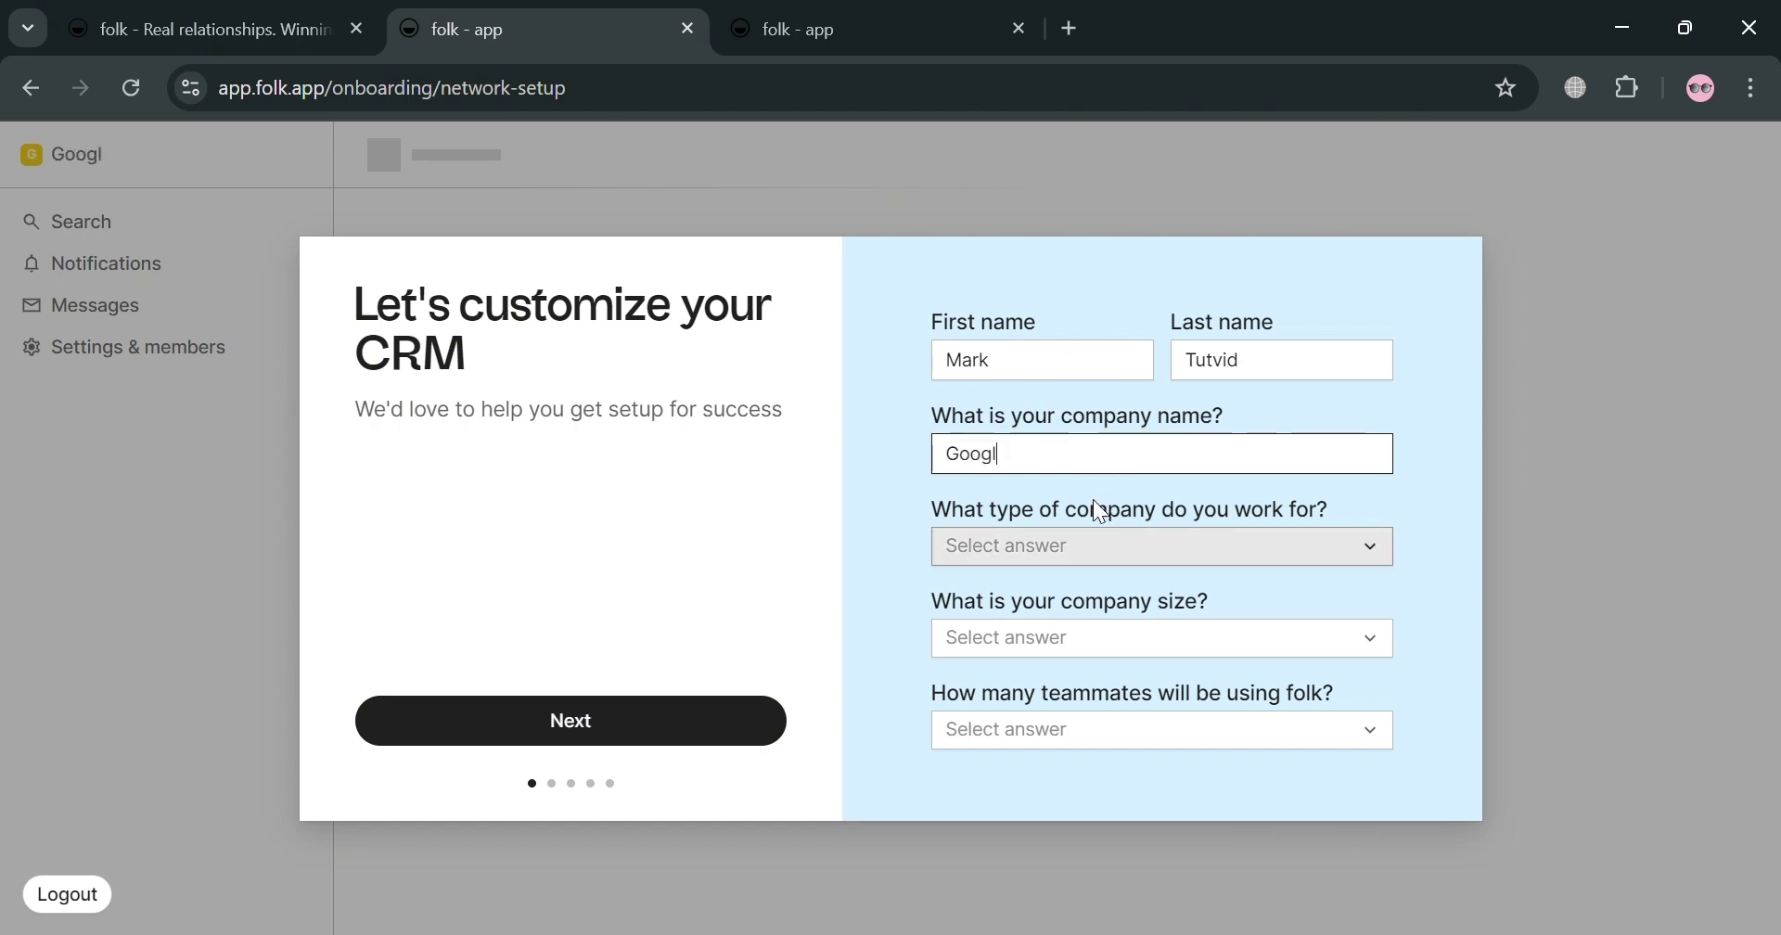
text(e)
click(1265, 545)
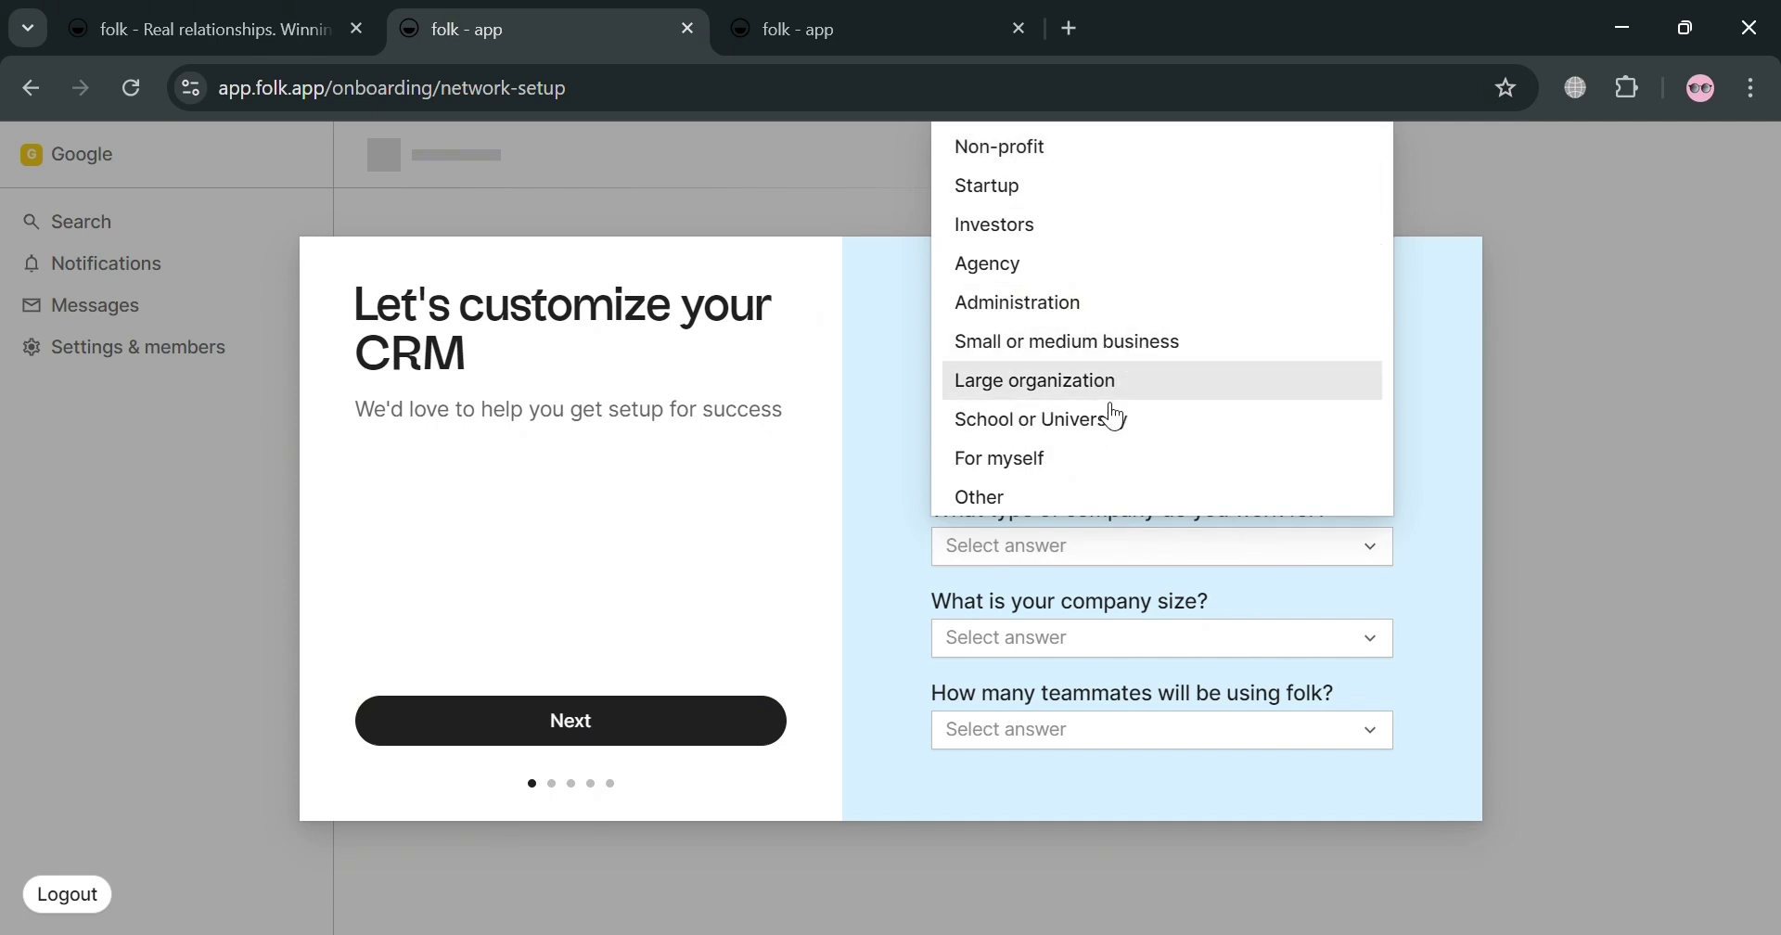
click(1123, 230)
click(1043, 640)
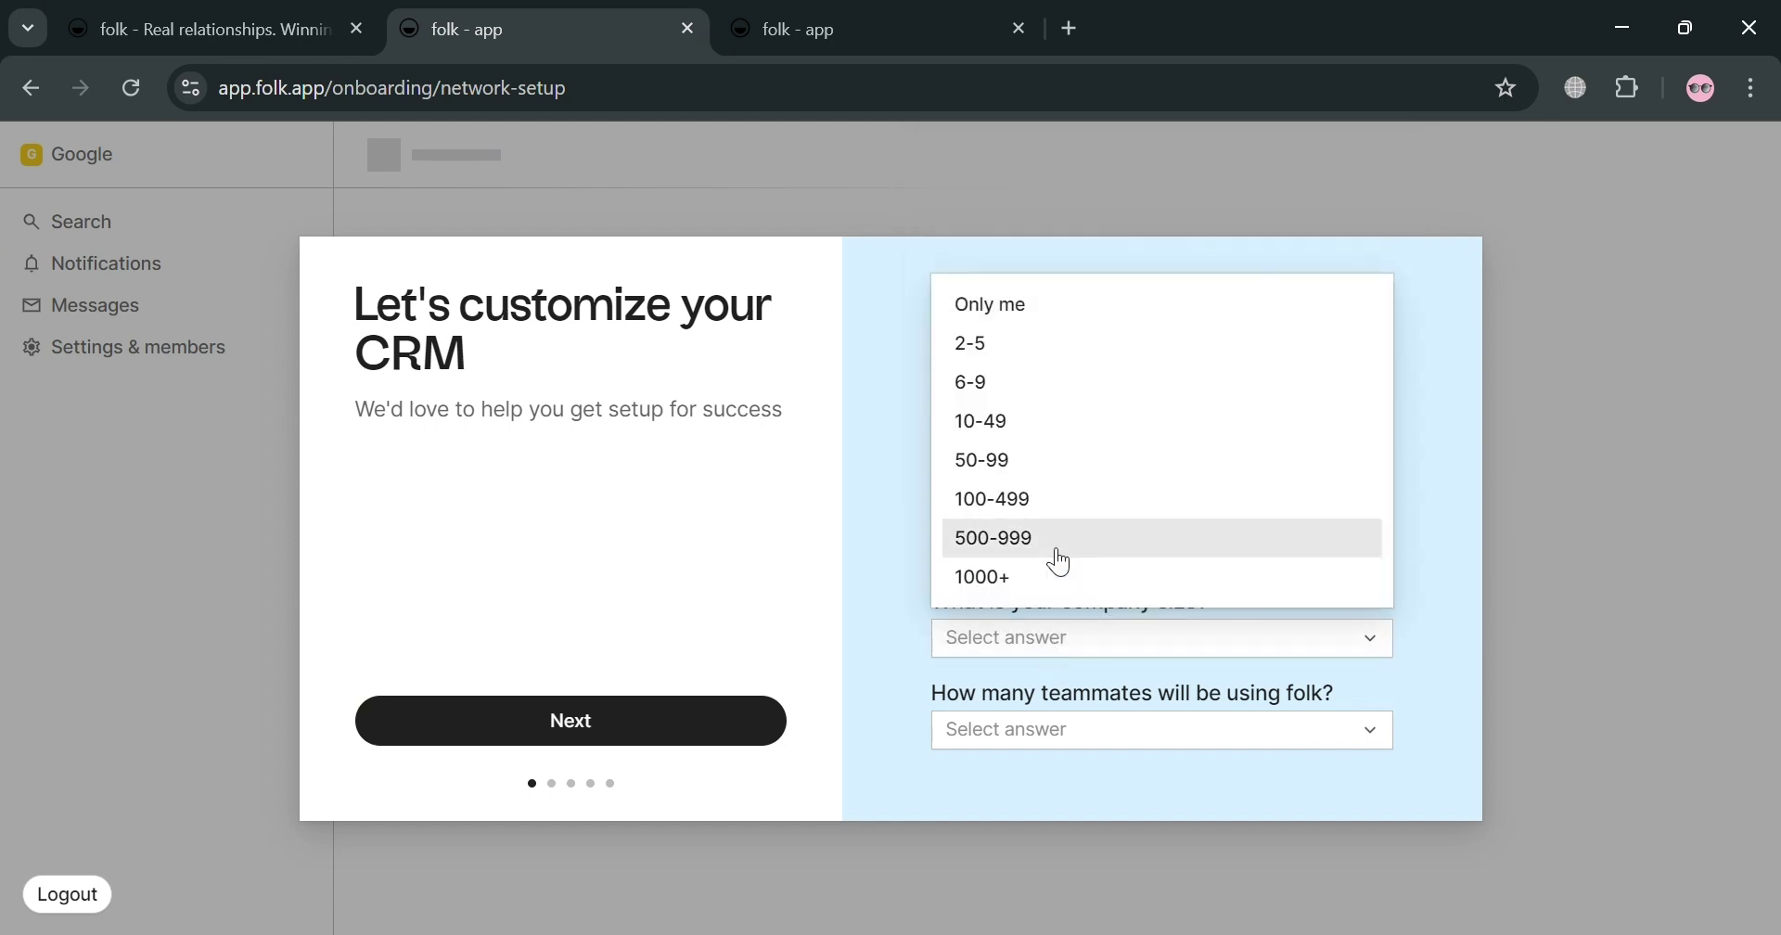
click(1099, 388)
click(1055, 731)
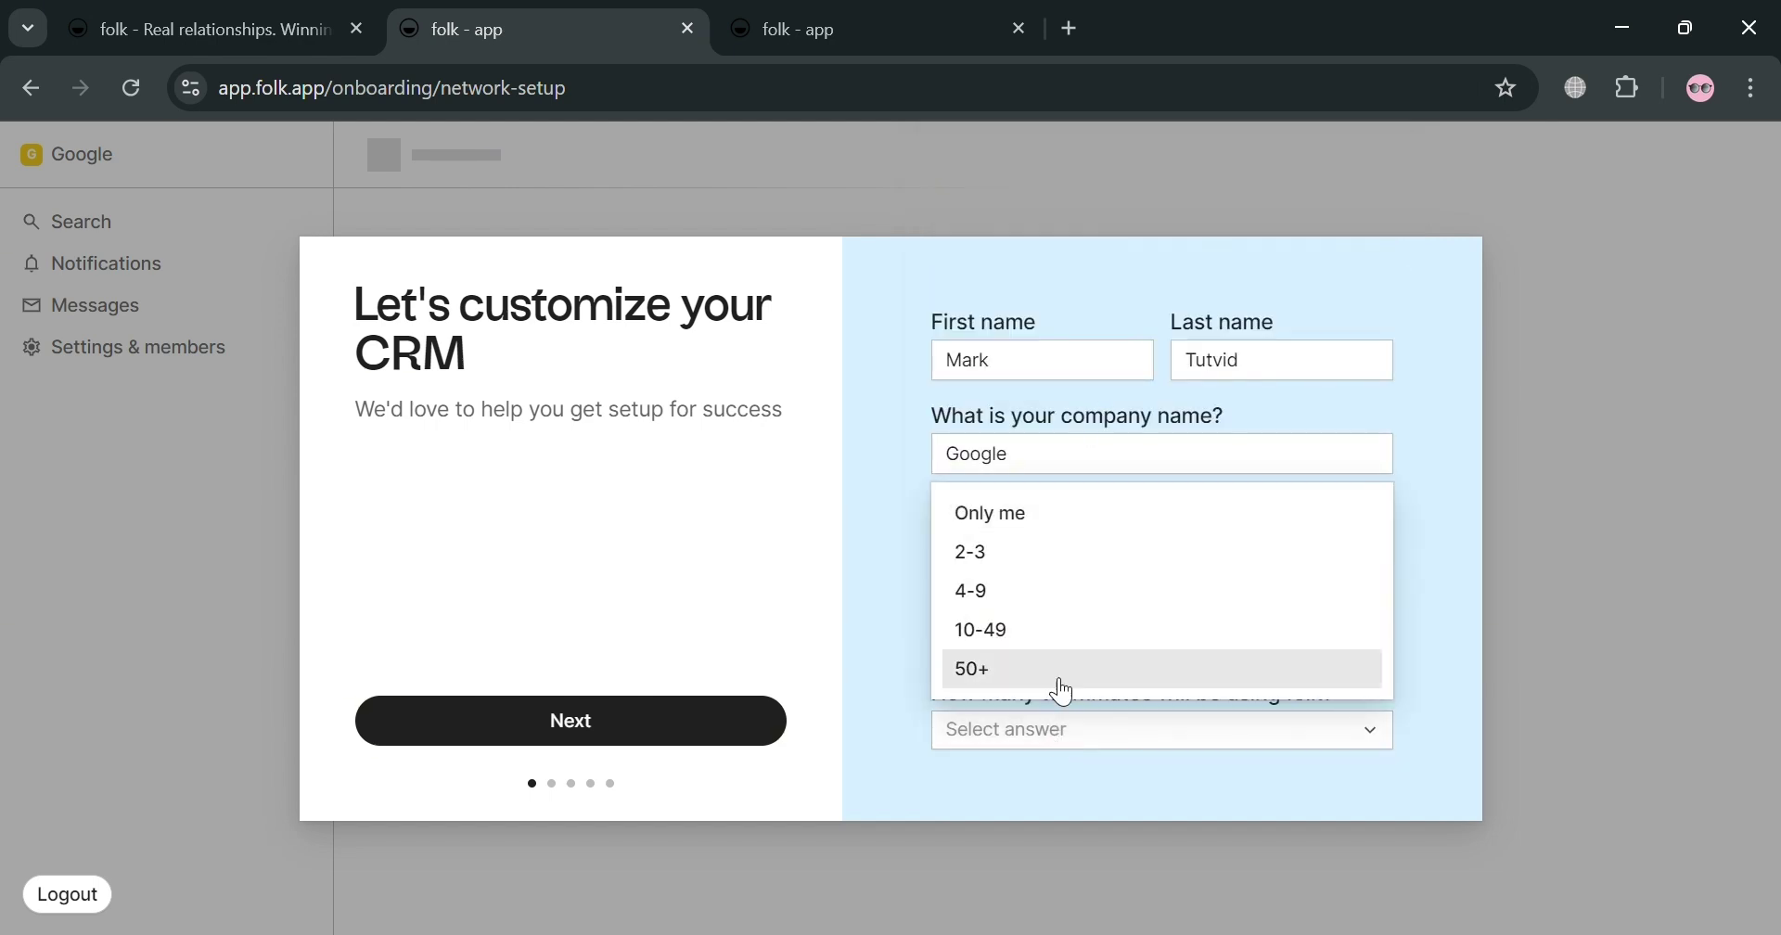
click(1076, 552)
click(679, 723)
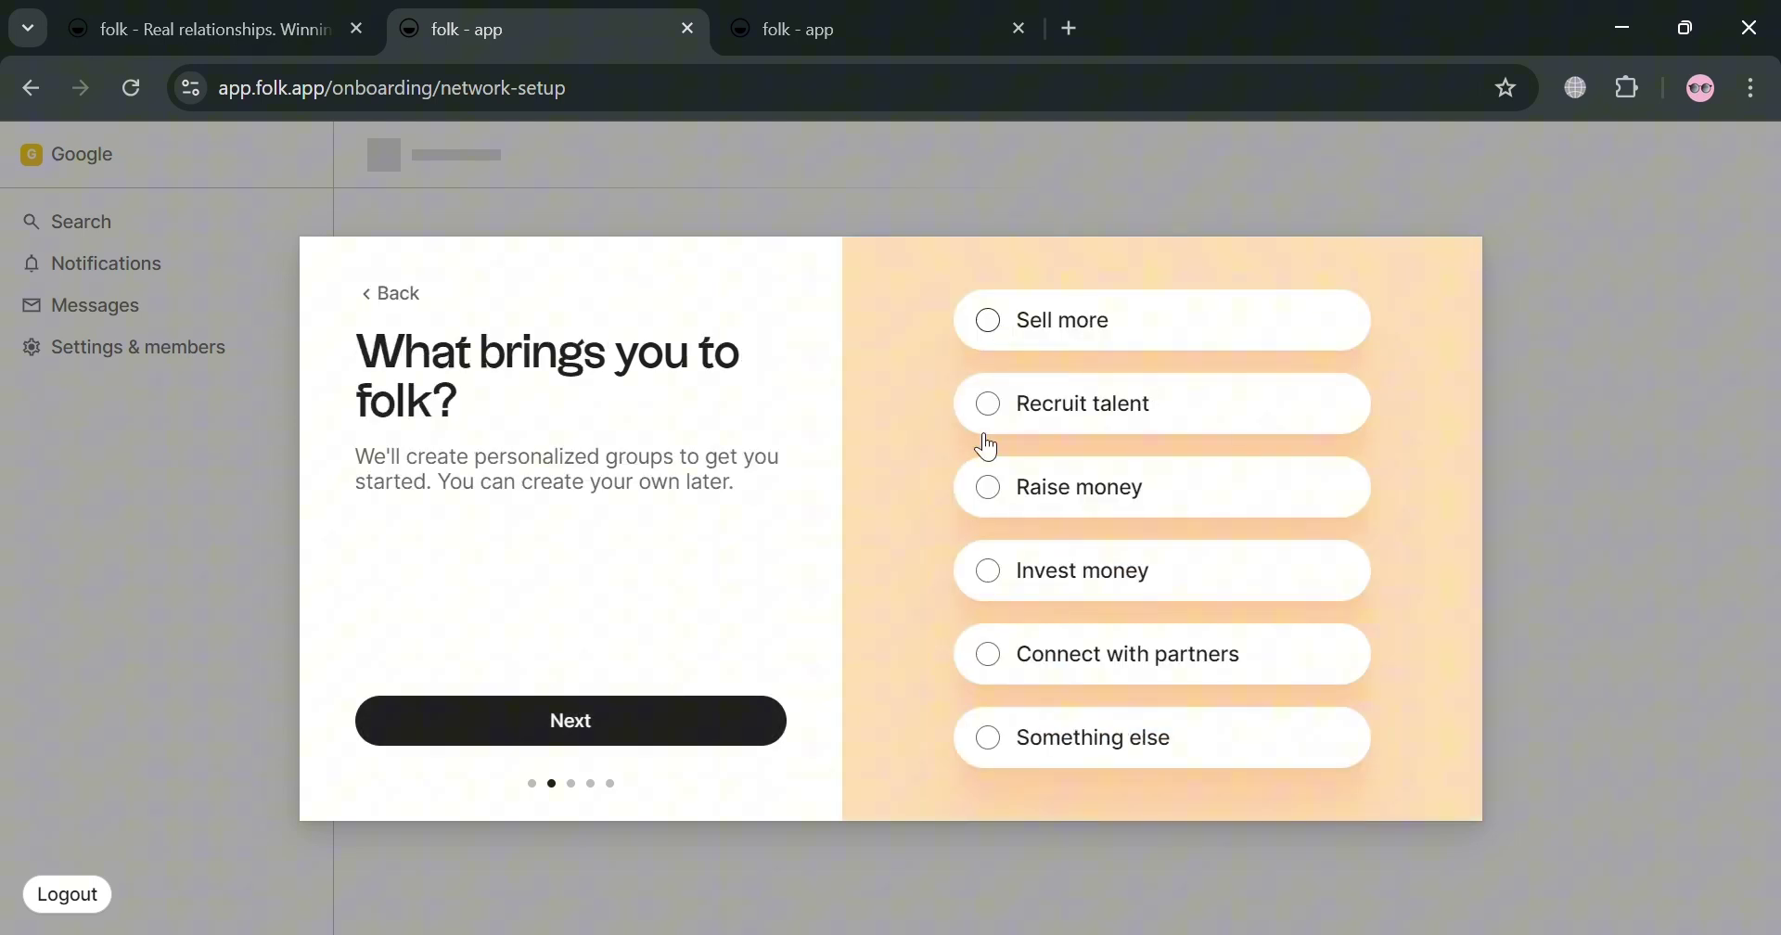
Step: Choose Connect with partners as the goal and finish the email connection step
click(994, 573)
click(1007, 673)
click(647, 722)
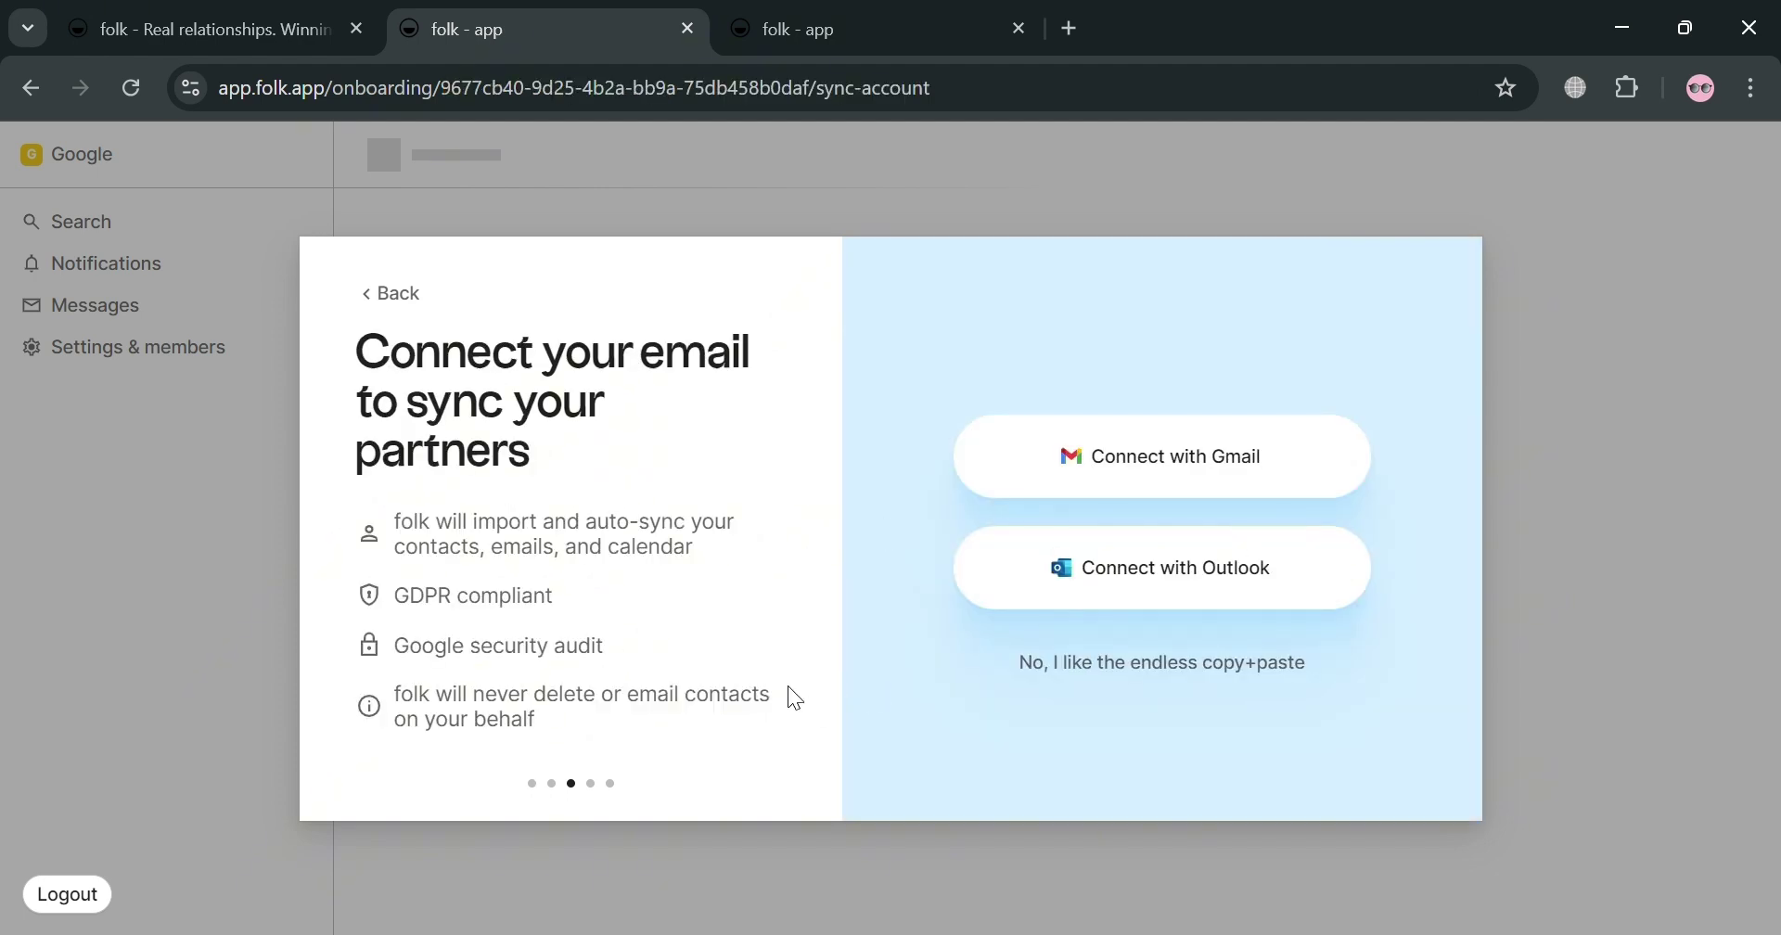
click(1066, 461)
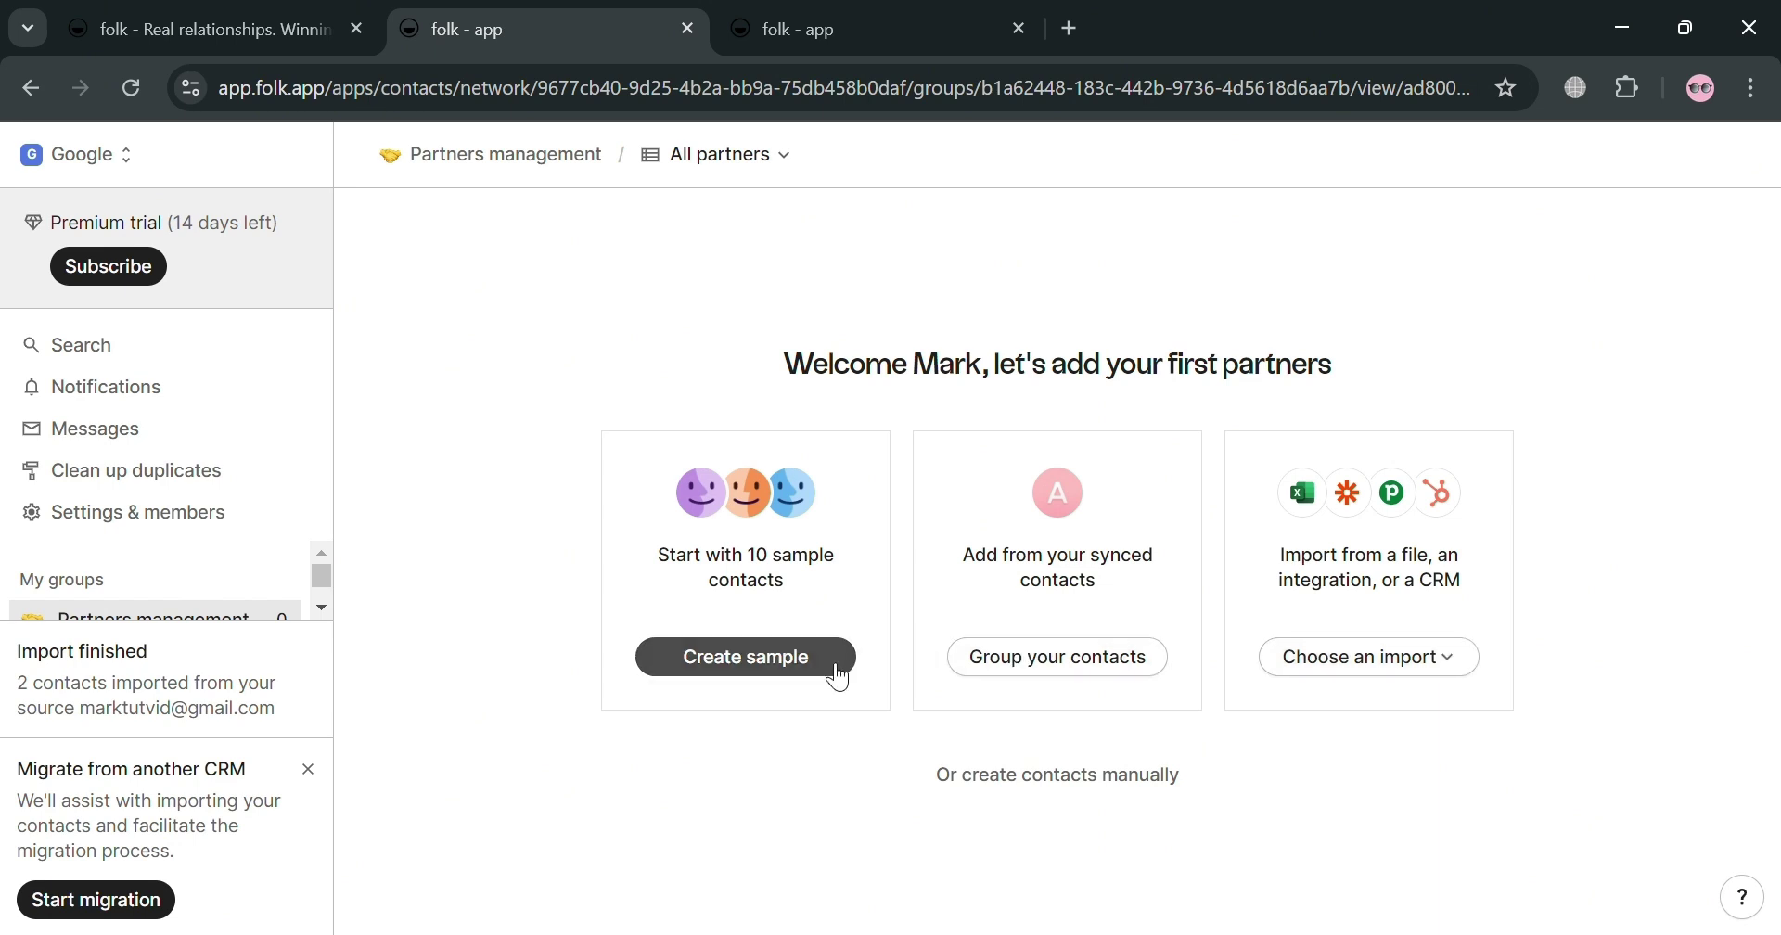
Step: Add the company Amie to the partners group, then return to the welcome page
click(1102, 682)
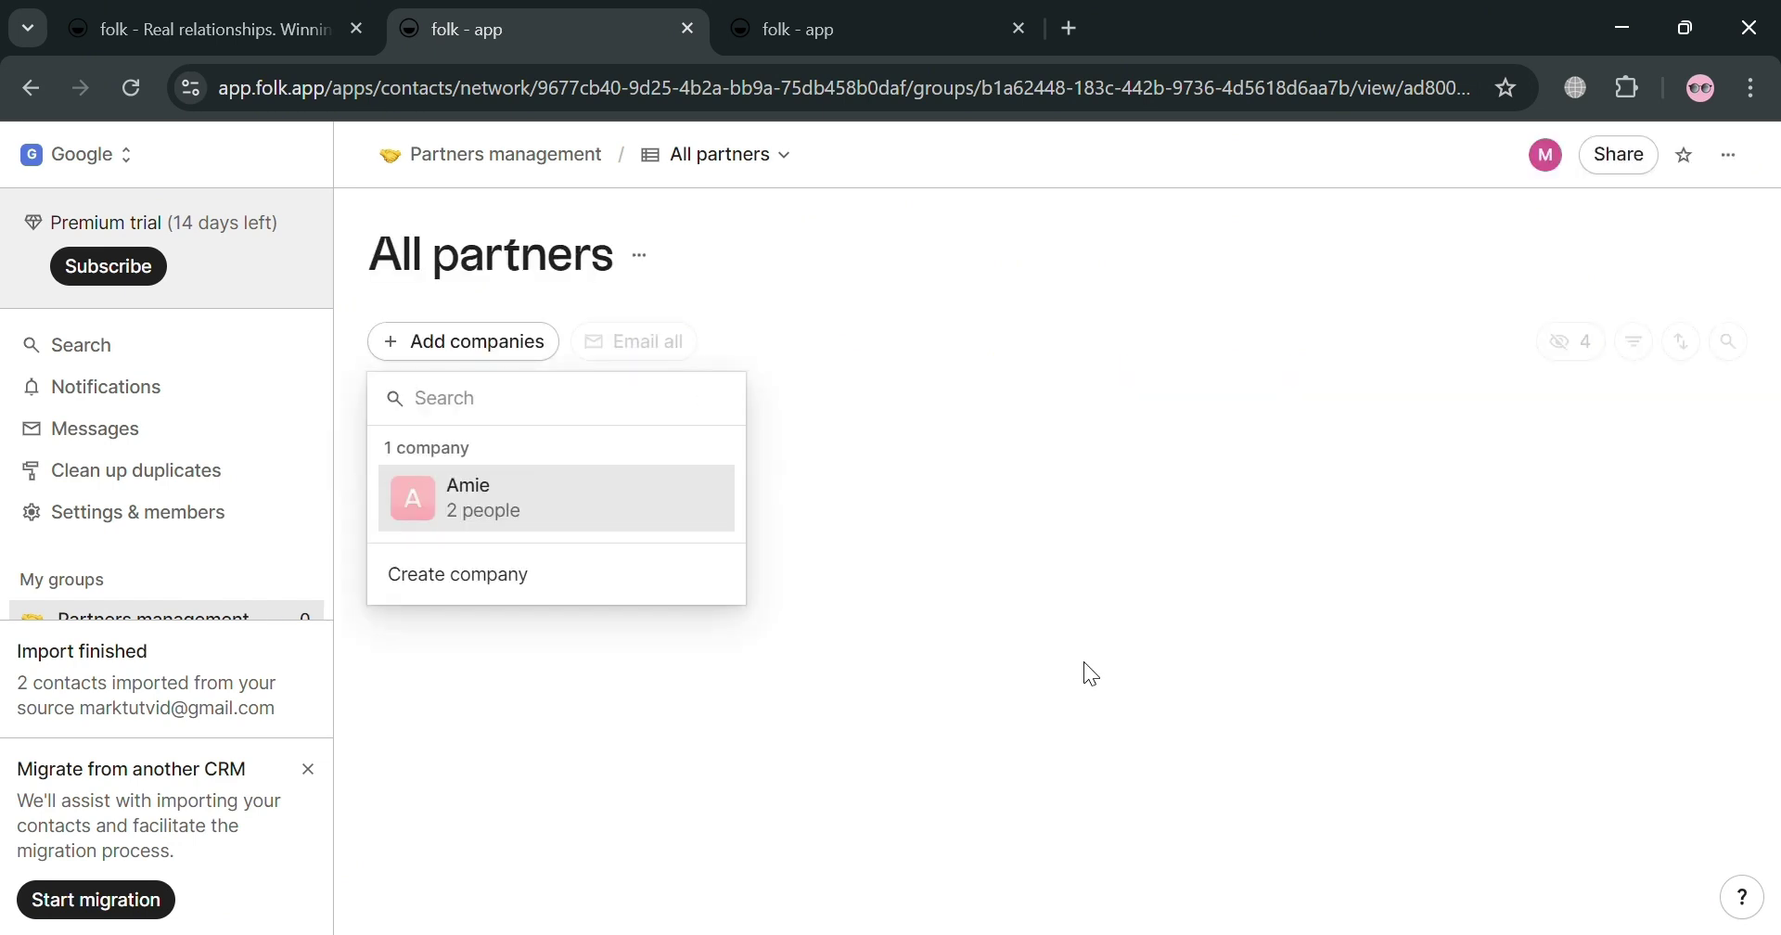
click(575, 506)
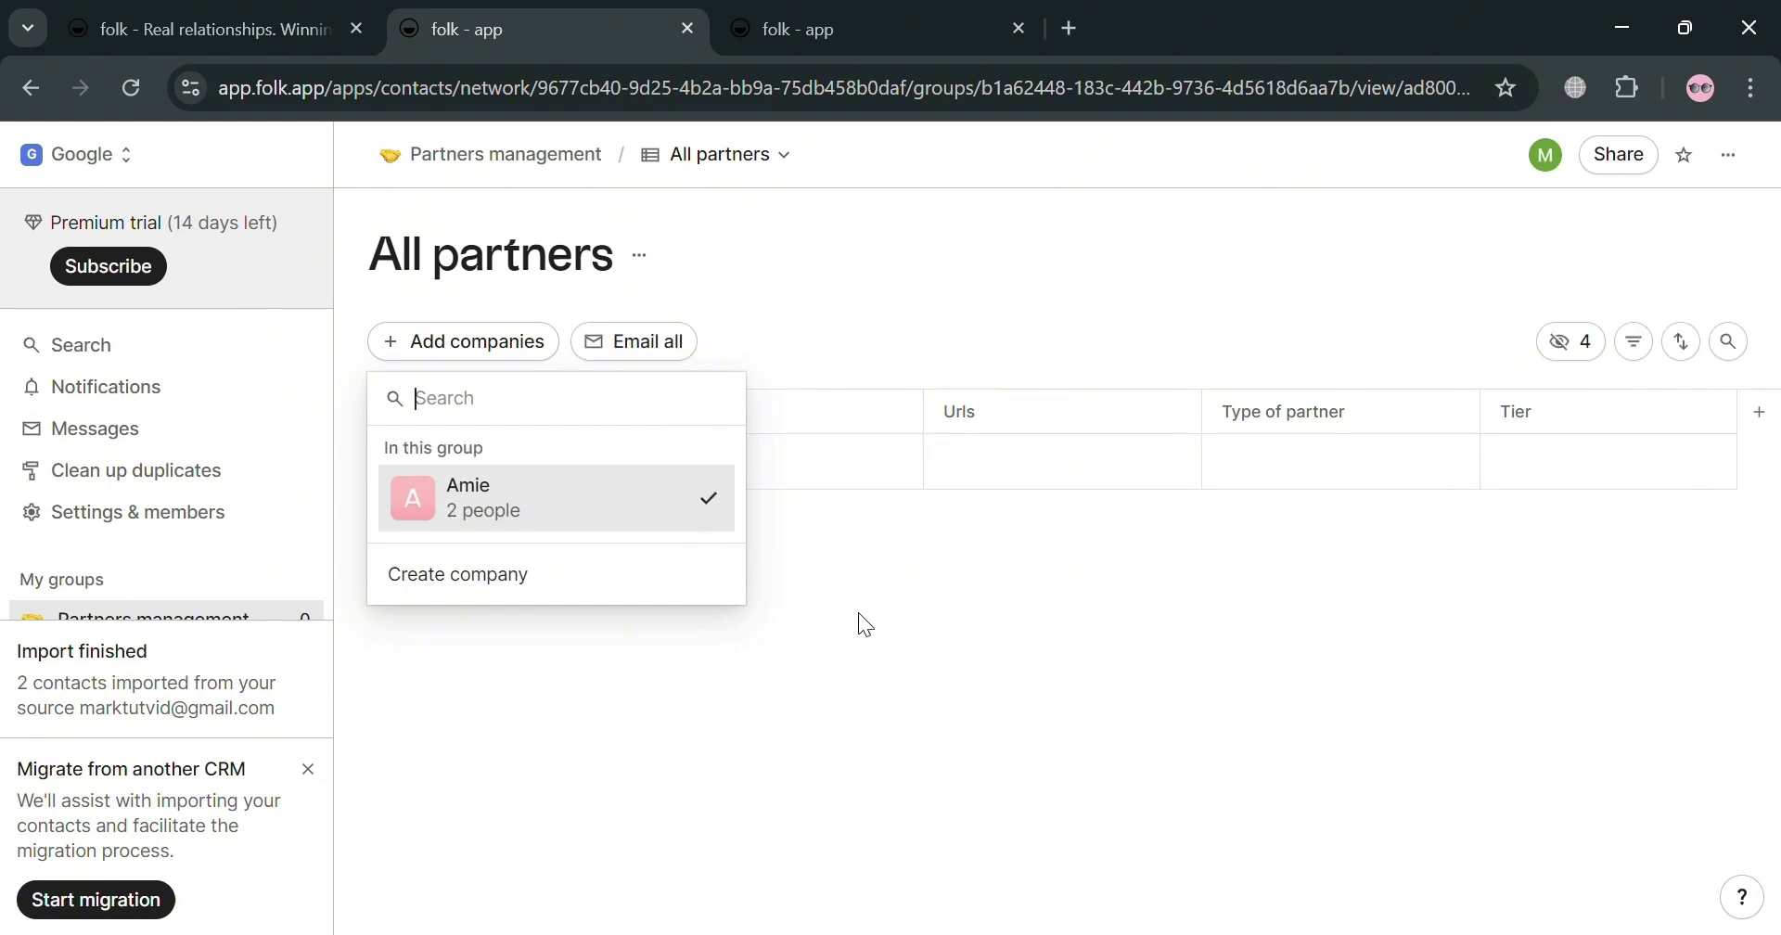
click(809, 639)
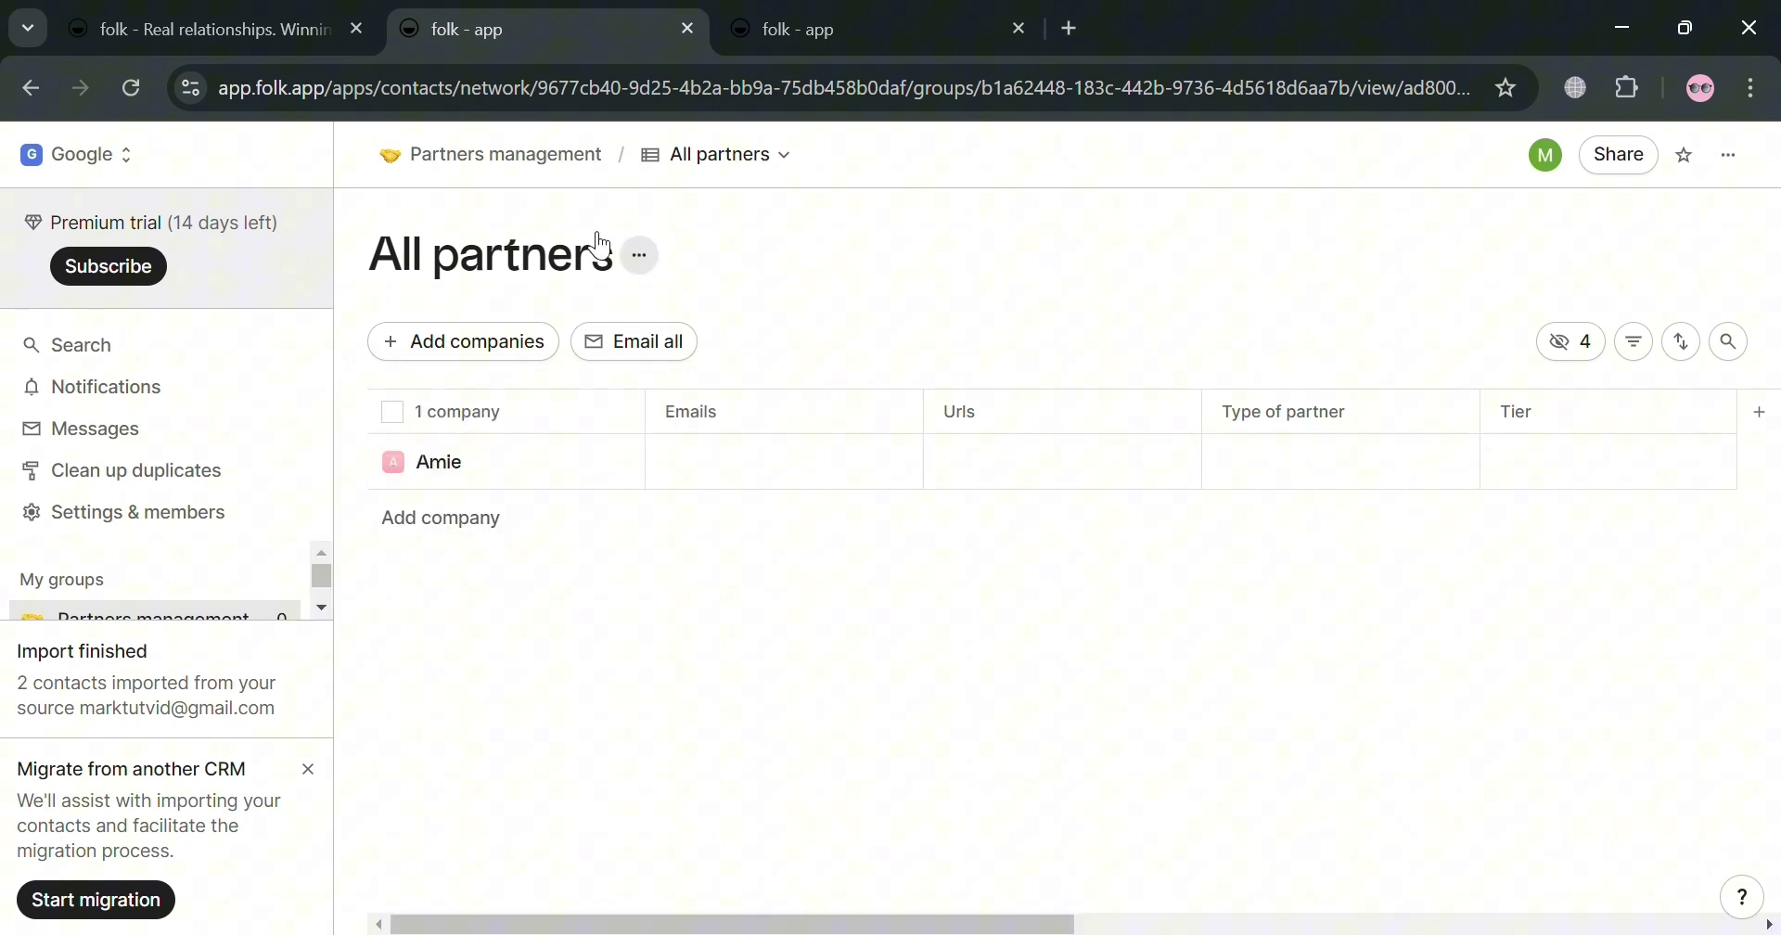
click(30, 88)
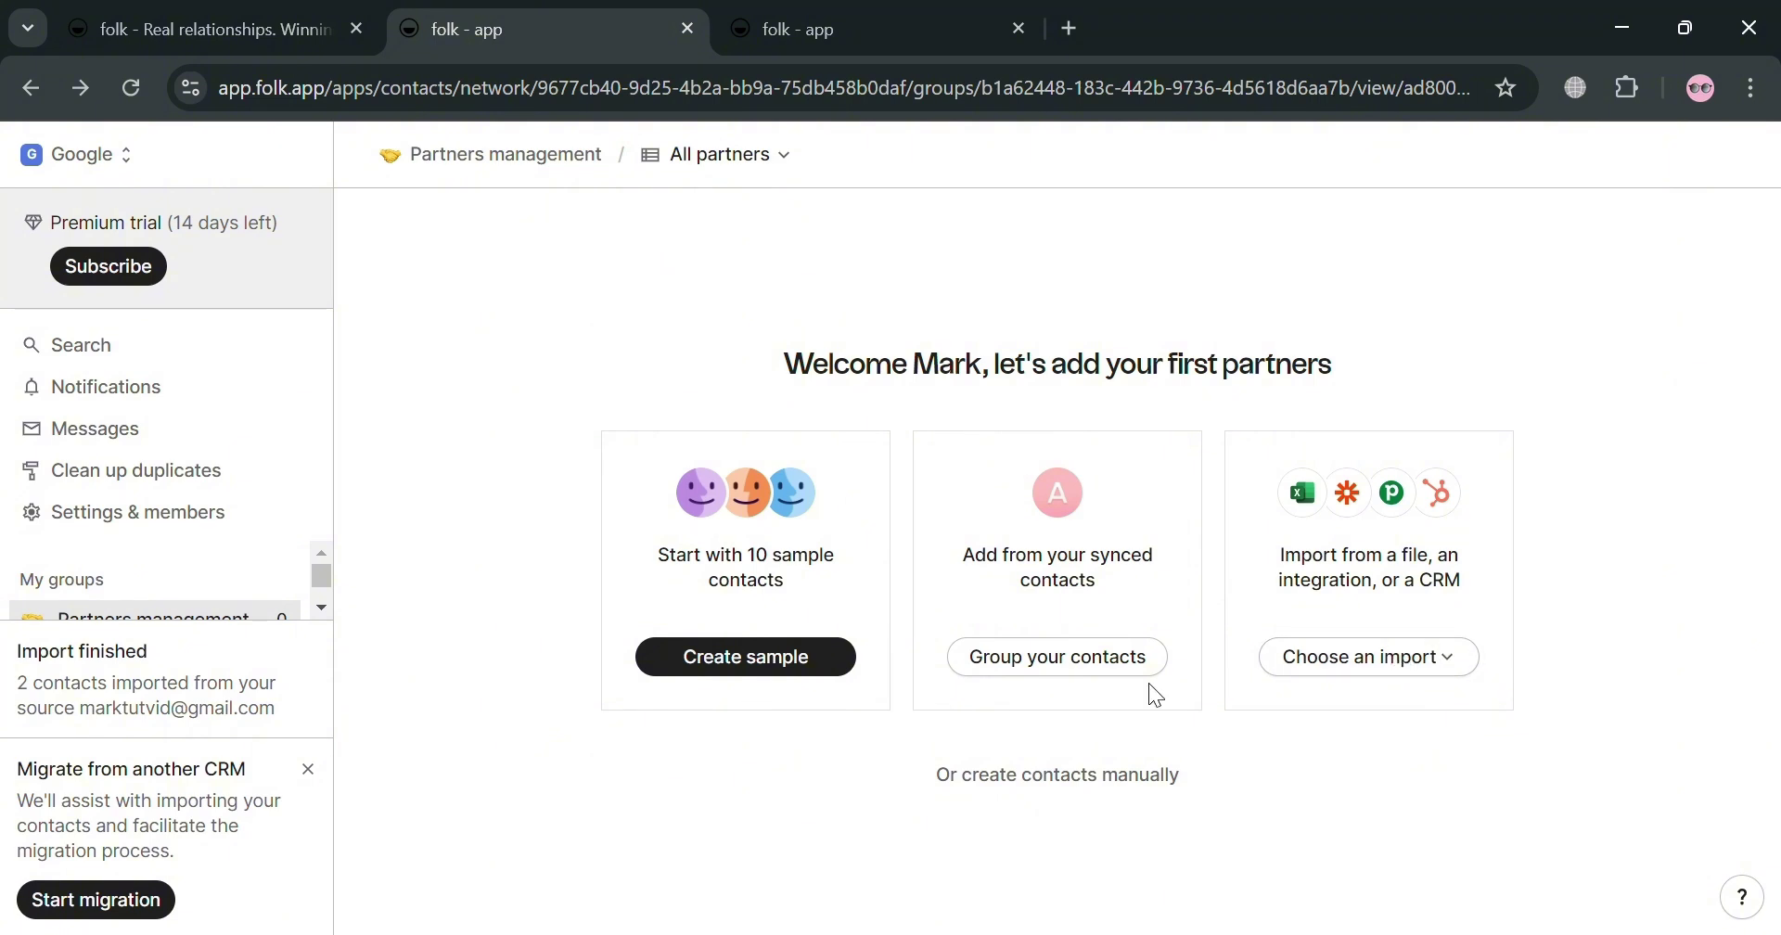
Step: Fill the partners group with the 10 sample contacts
click(795, 664)
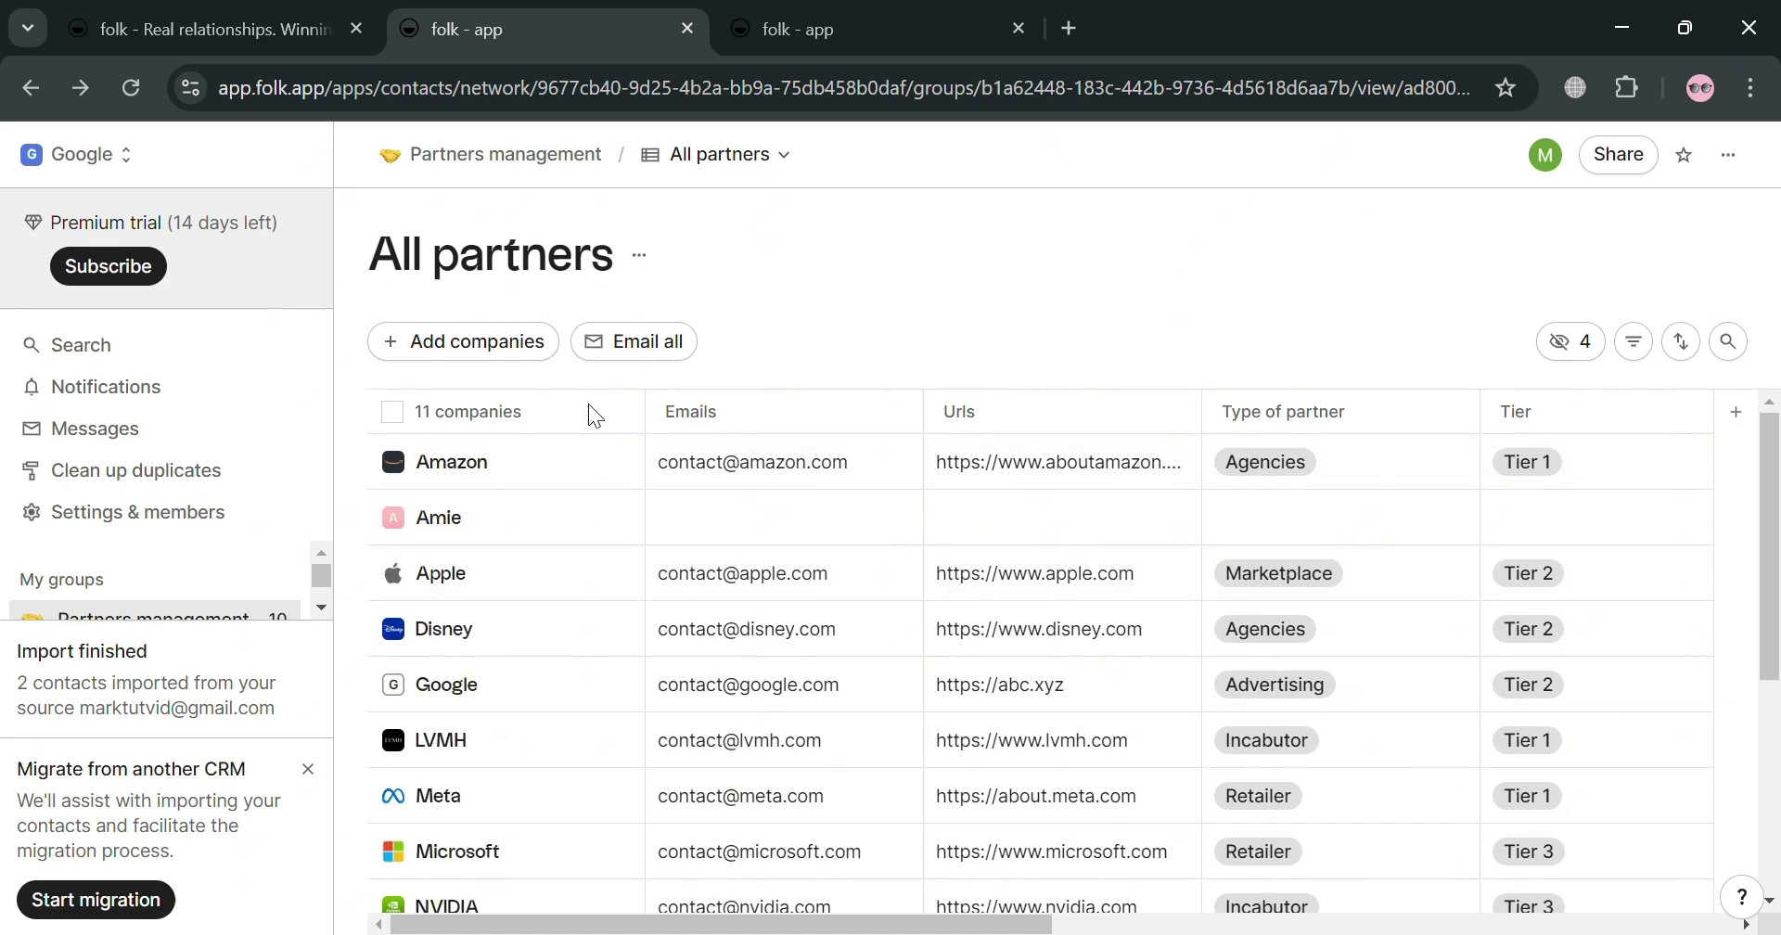
scroll(724, 631, down, 3)
scroll(556, 626, up, 3)
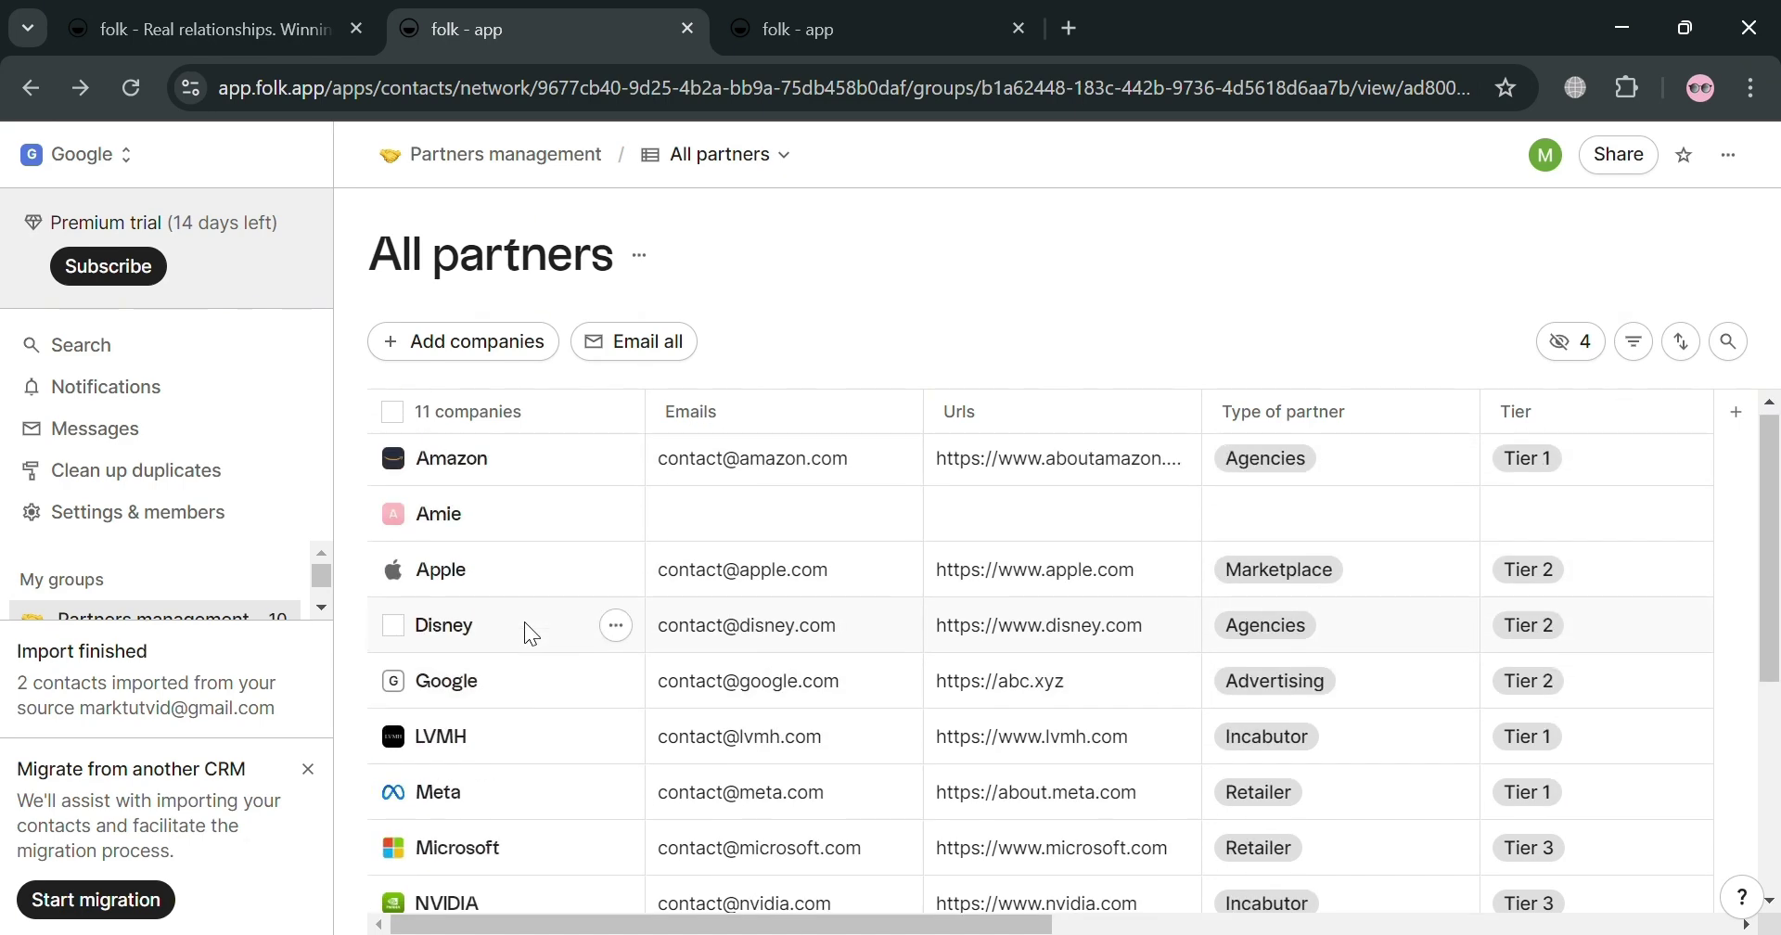
Step: Select all 11 companies and add them to the Sales pipeline group
click(393, 411)
scroll(445, 557, down, 5)
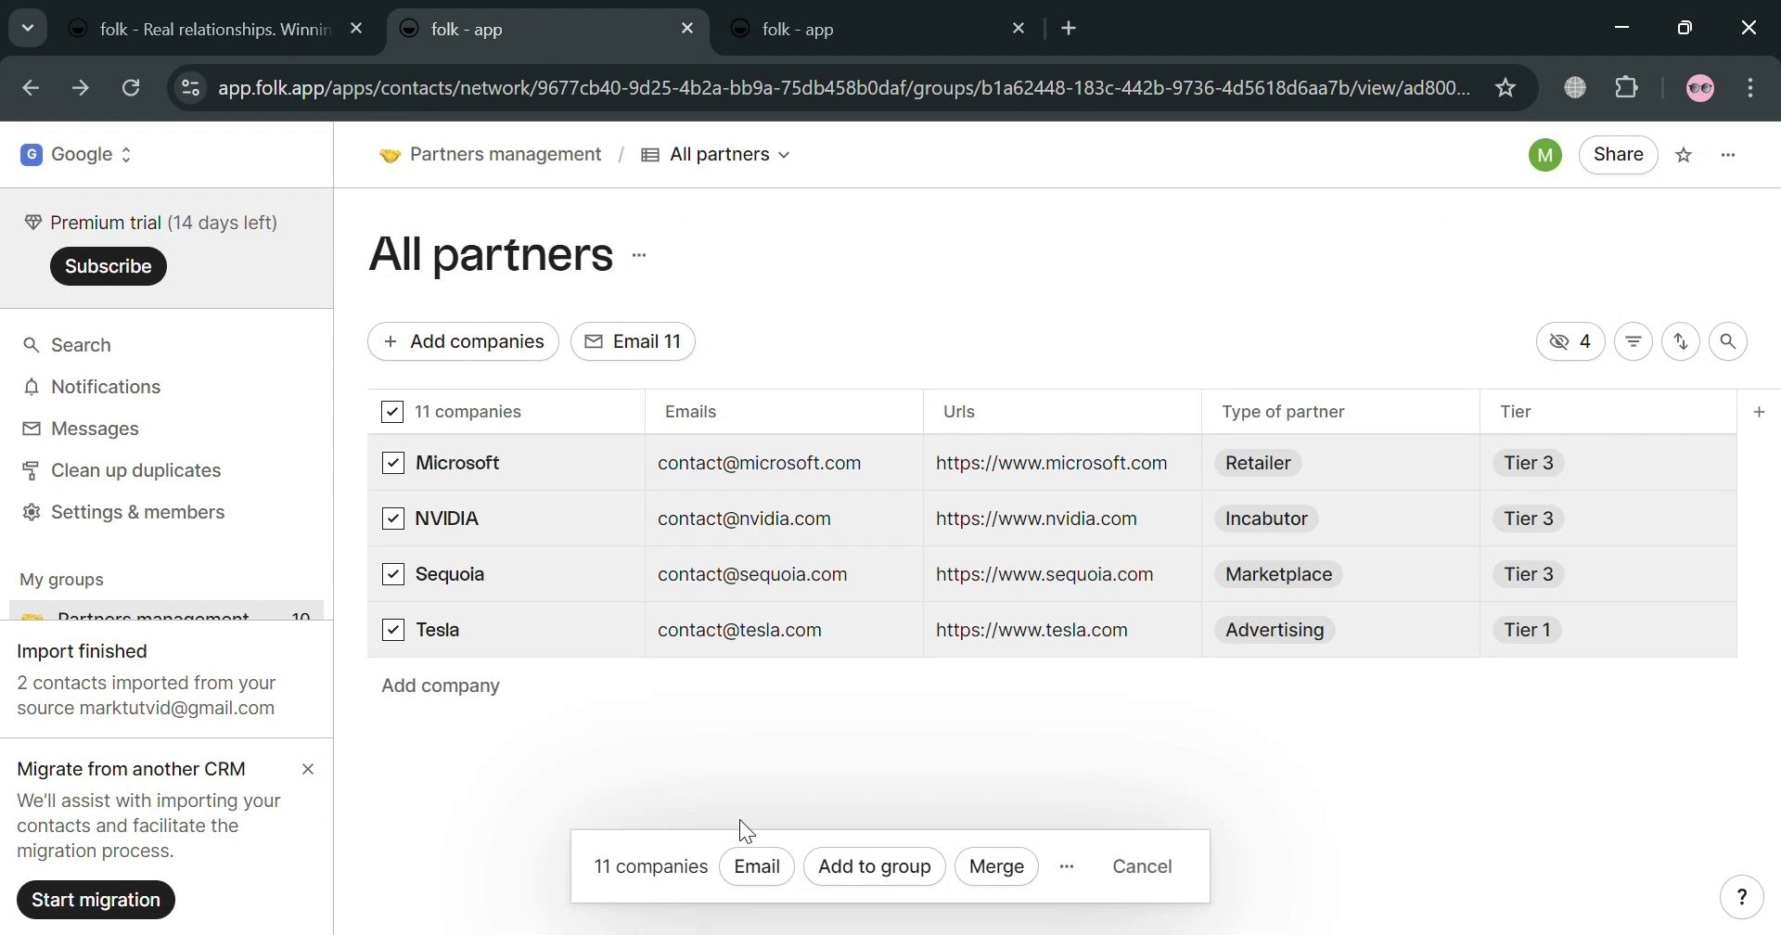
scroll(899, 681, up, 5)
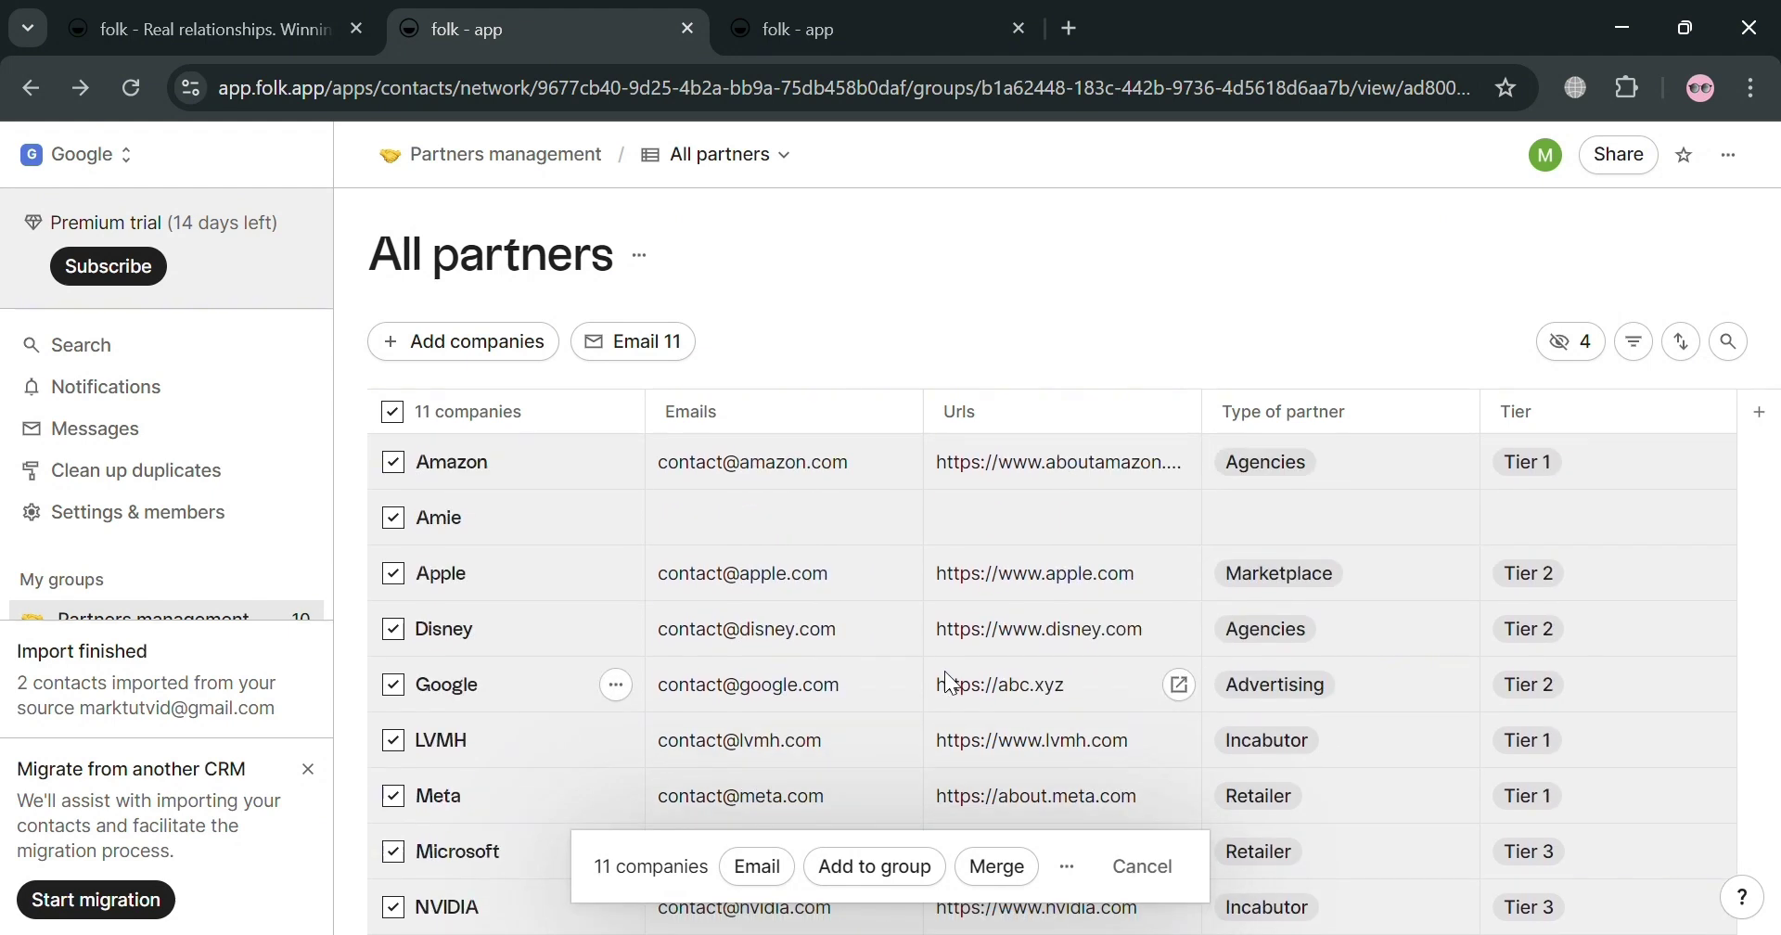
click(876, 868)
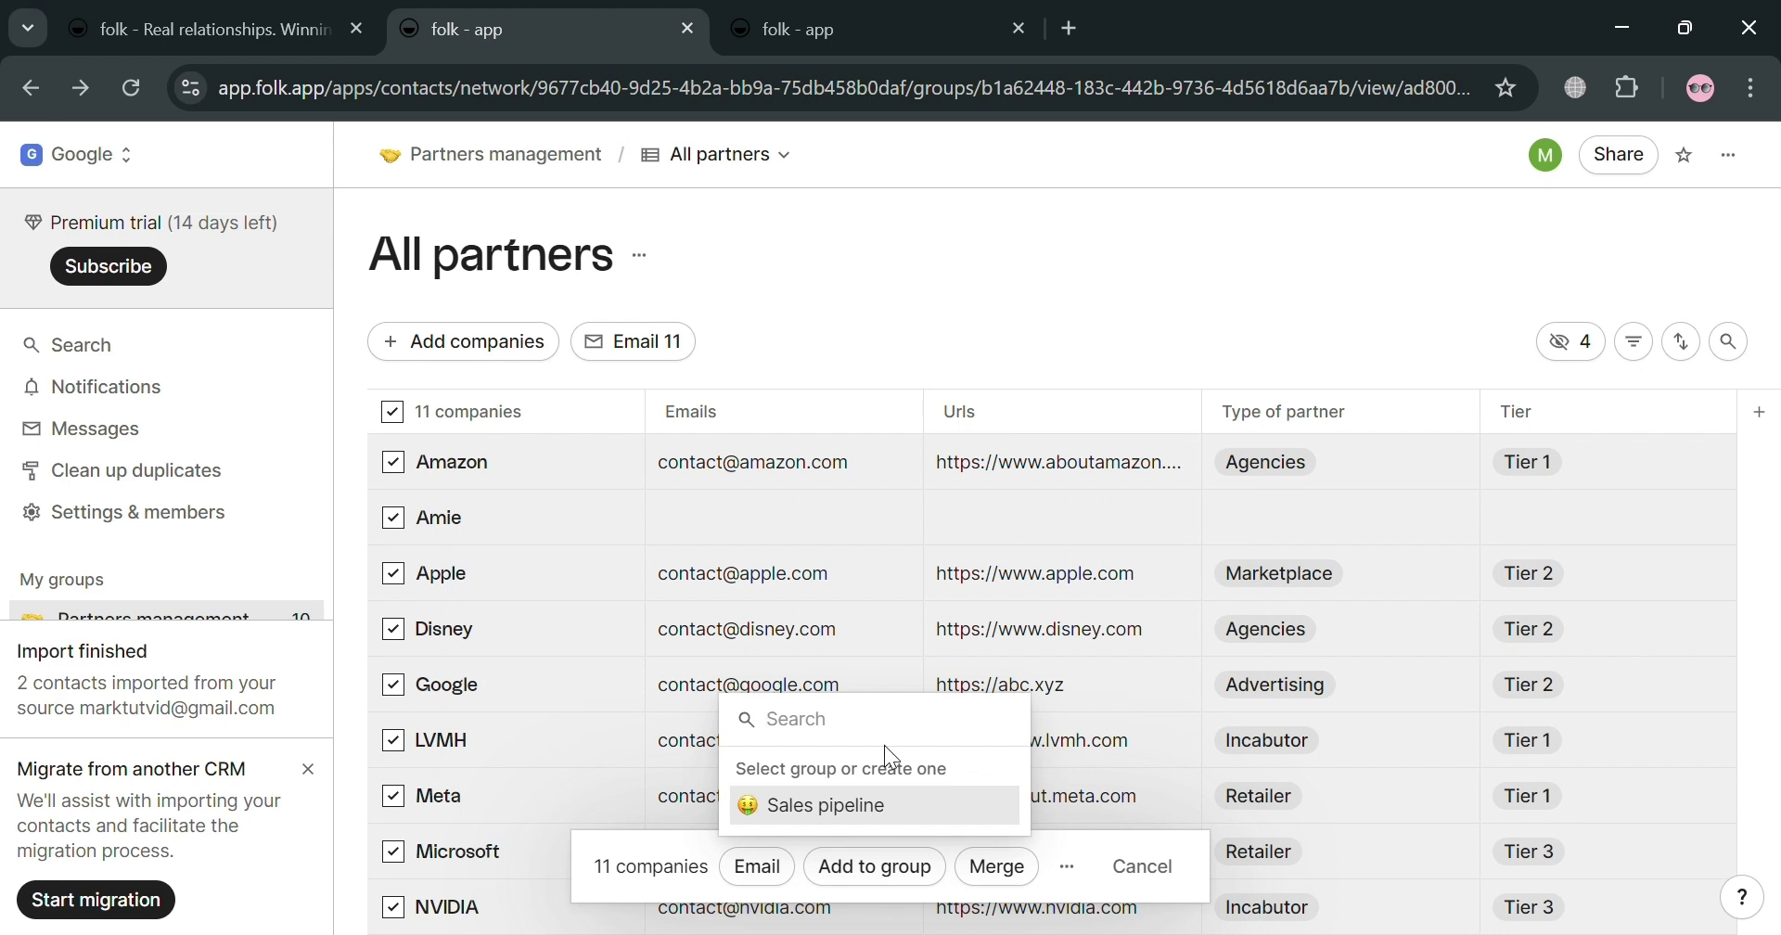
click(893, 815)
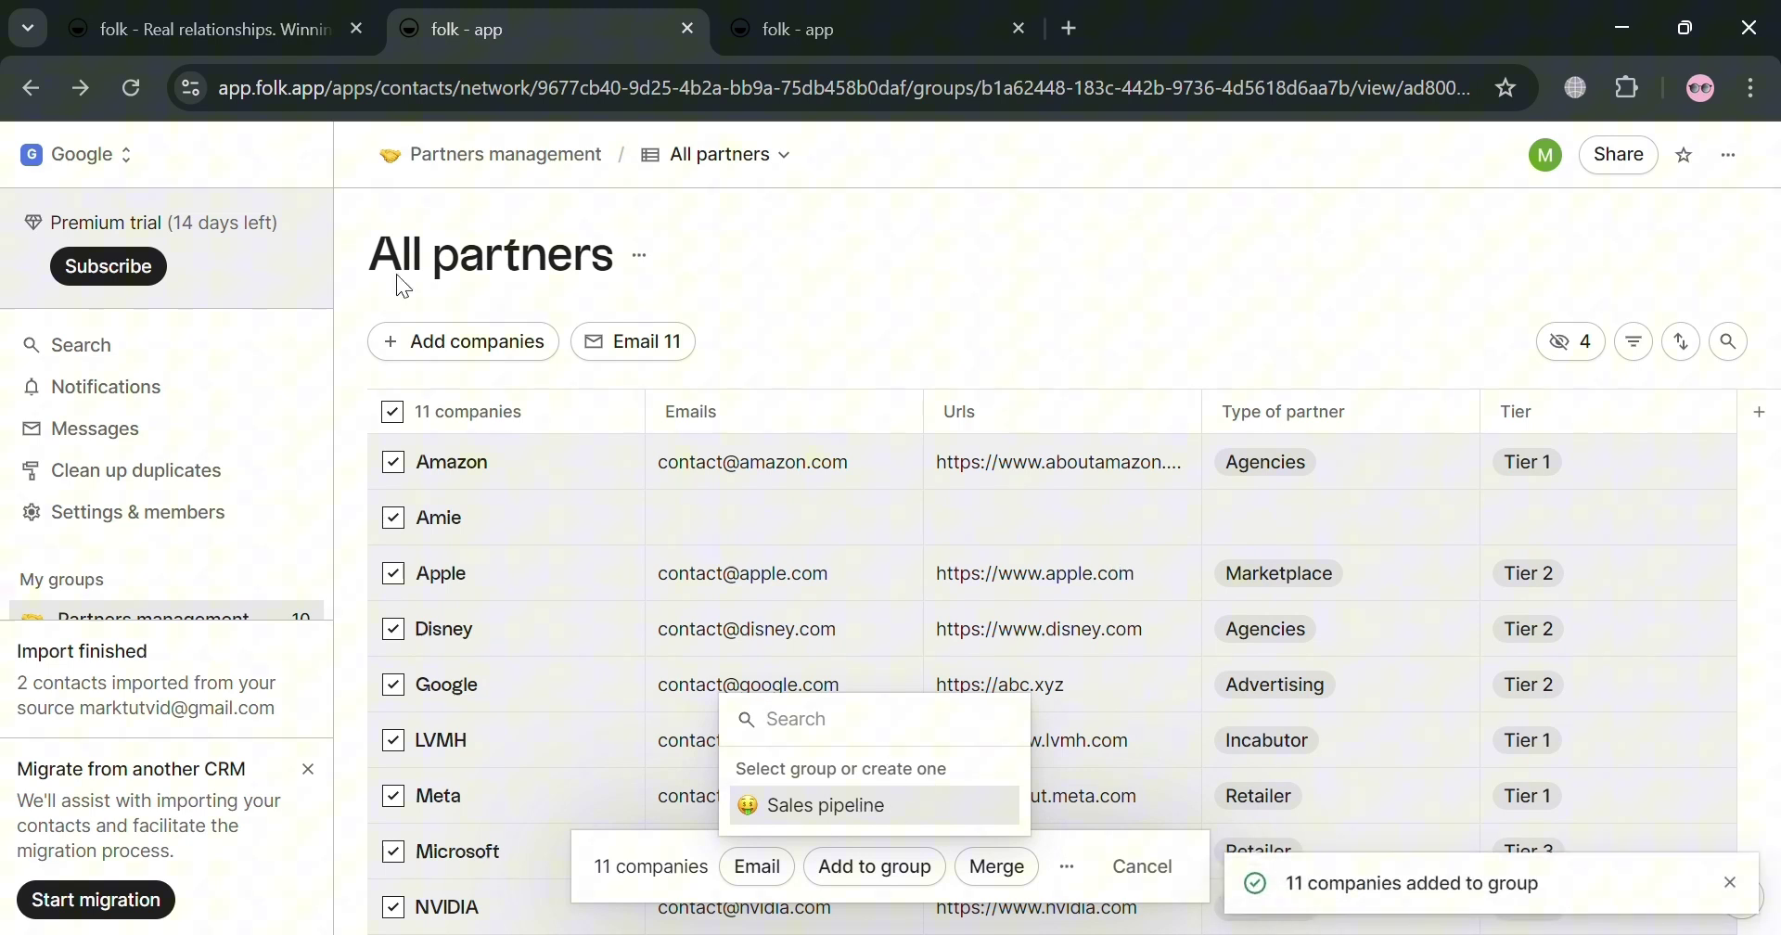
click(928, 306)
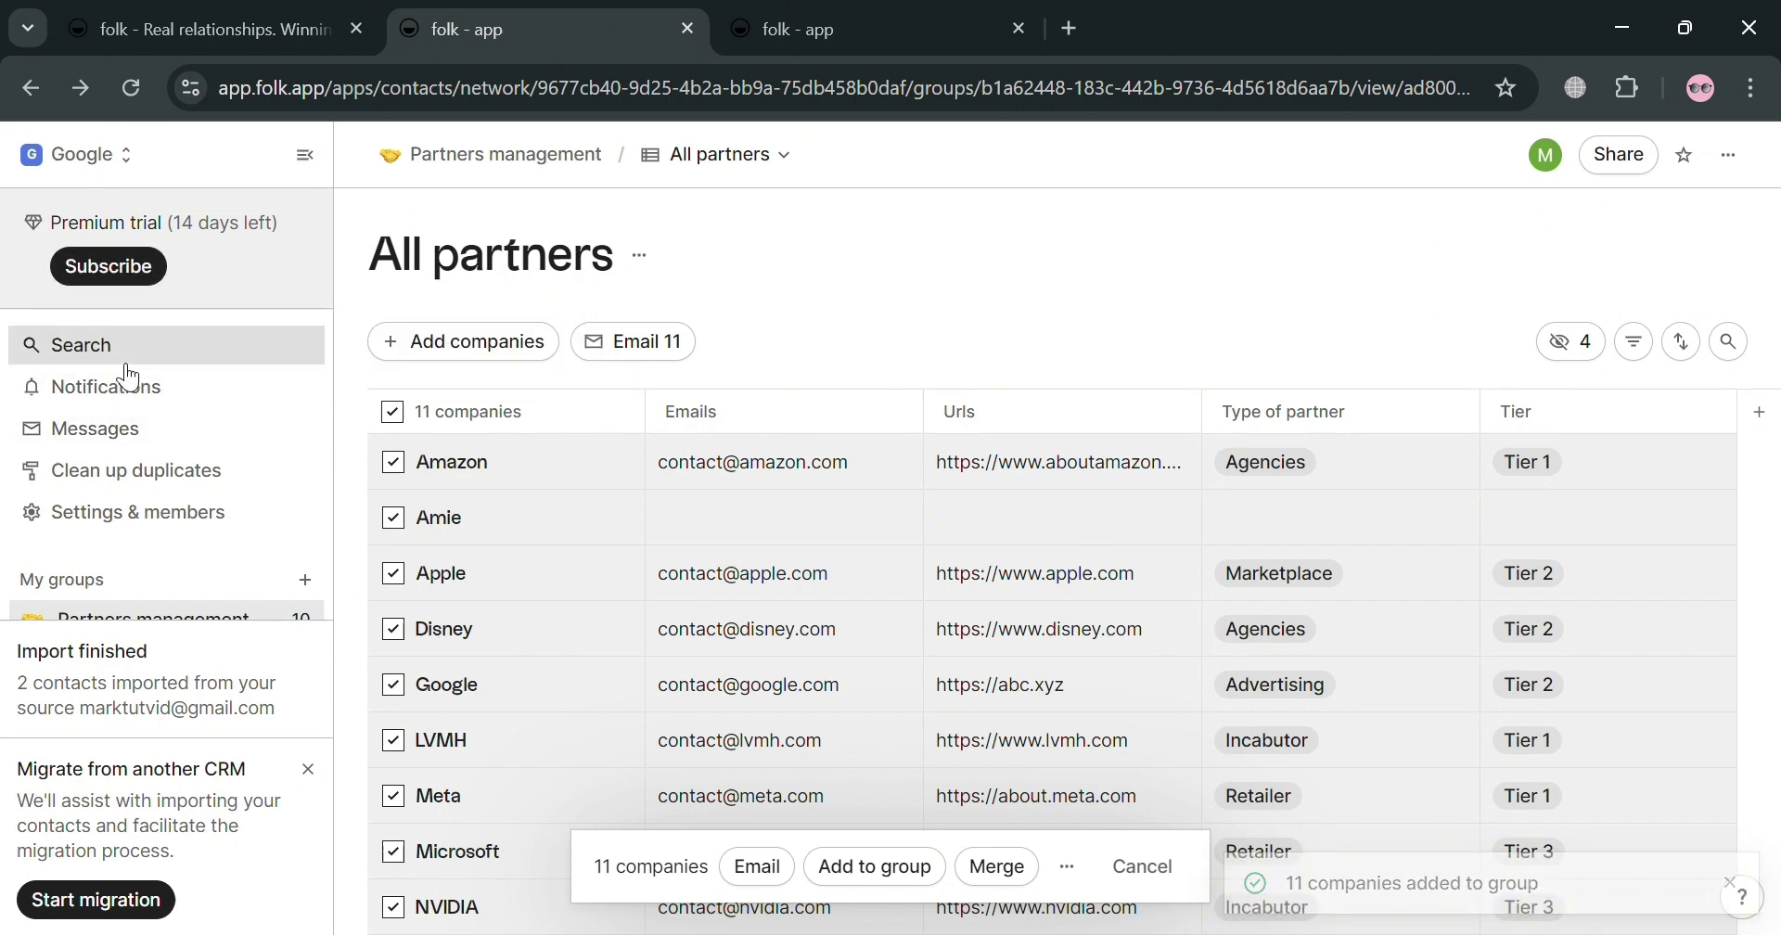
Step: In Search, view the first contact's team interactions, notes and reminders, then close it
click(197, 358)
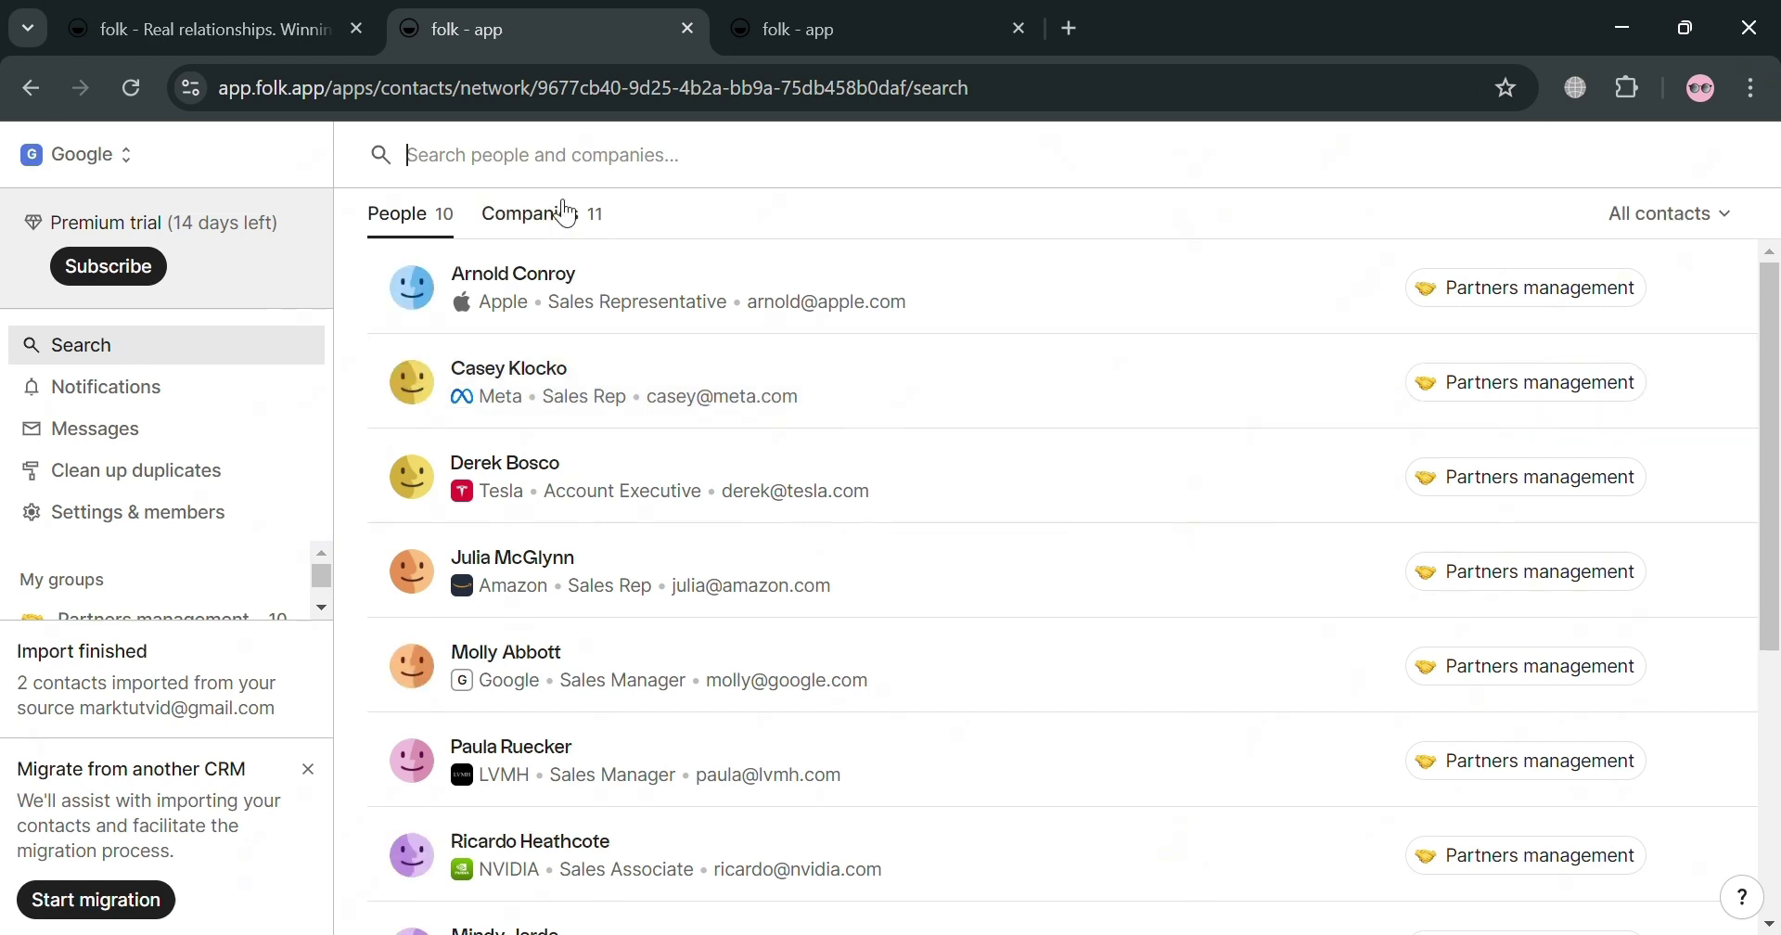
click(552, 290)
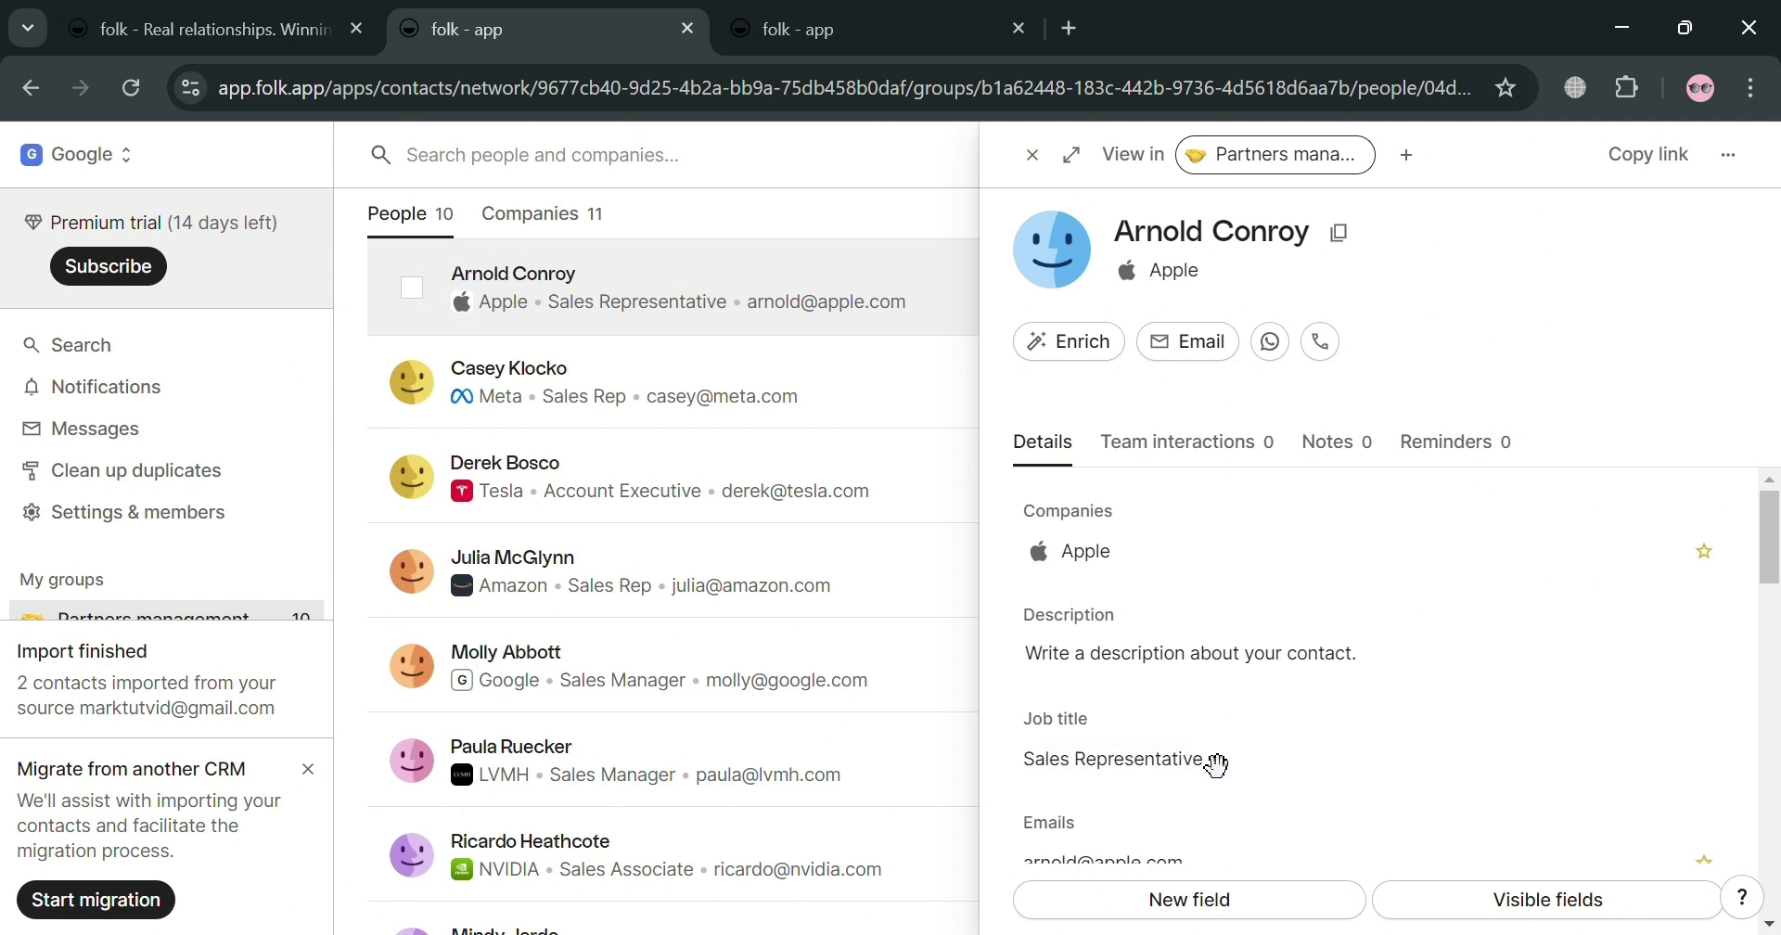
click(1257, 440)
click(1358, 446)
click(1482, 442)
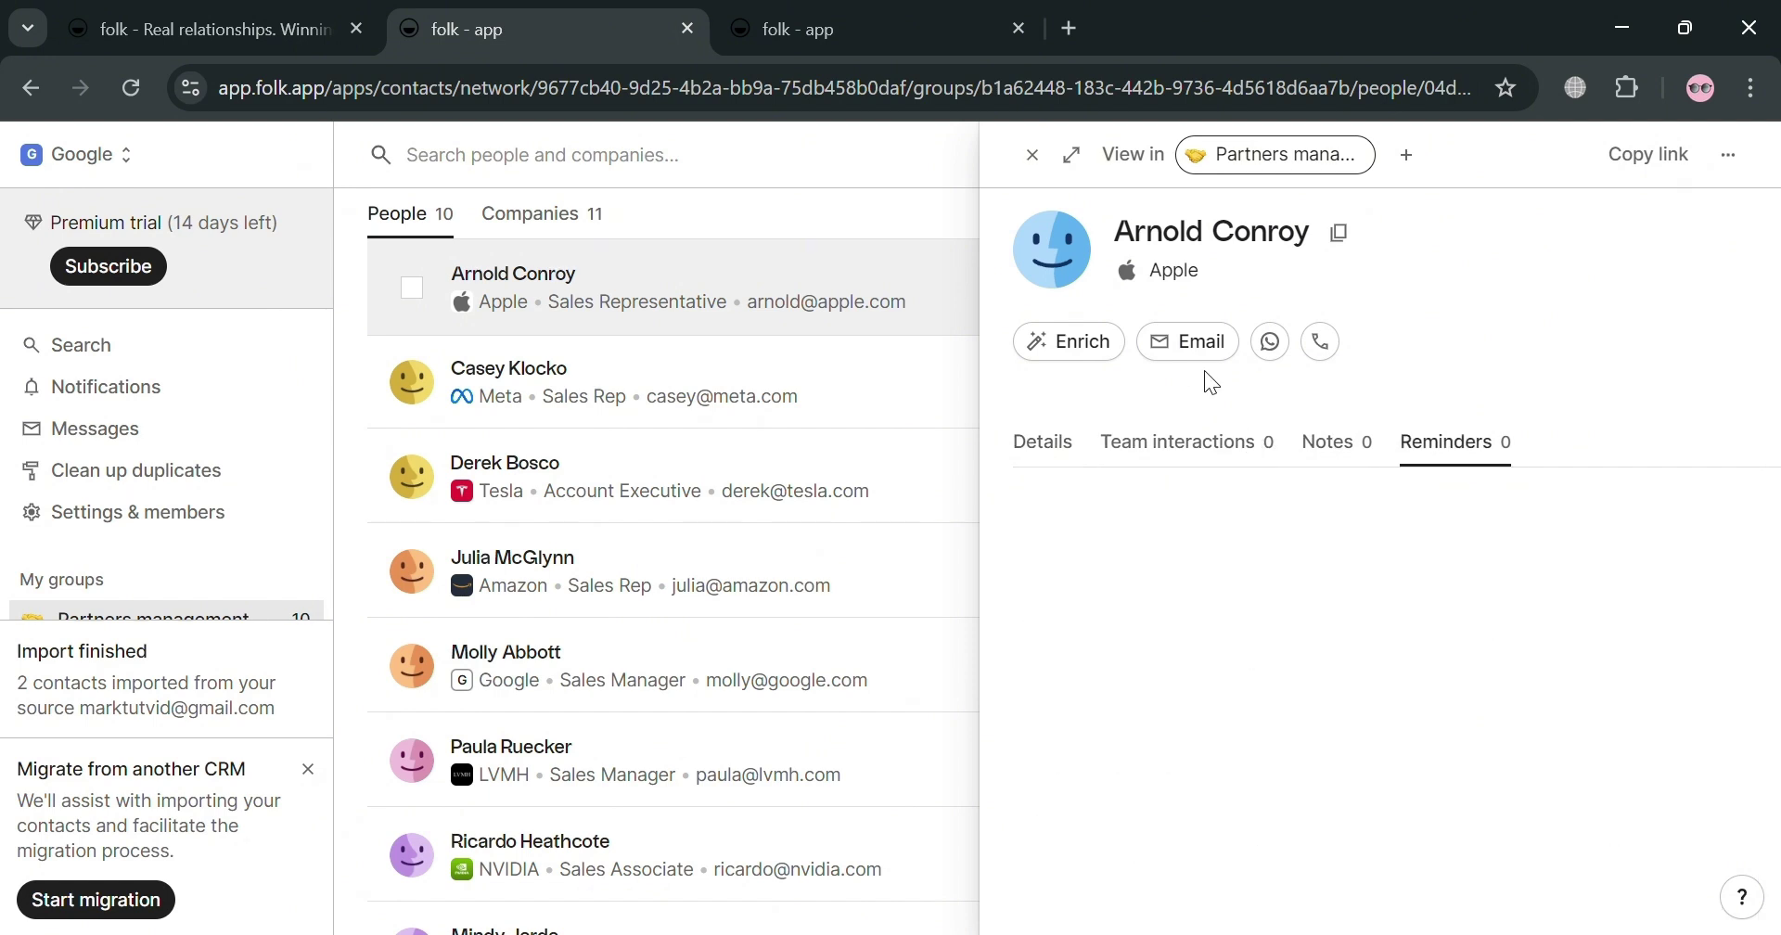
click(1032, 155)
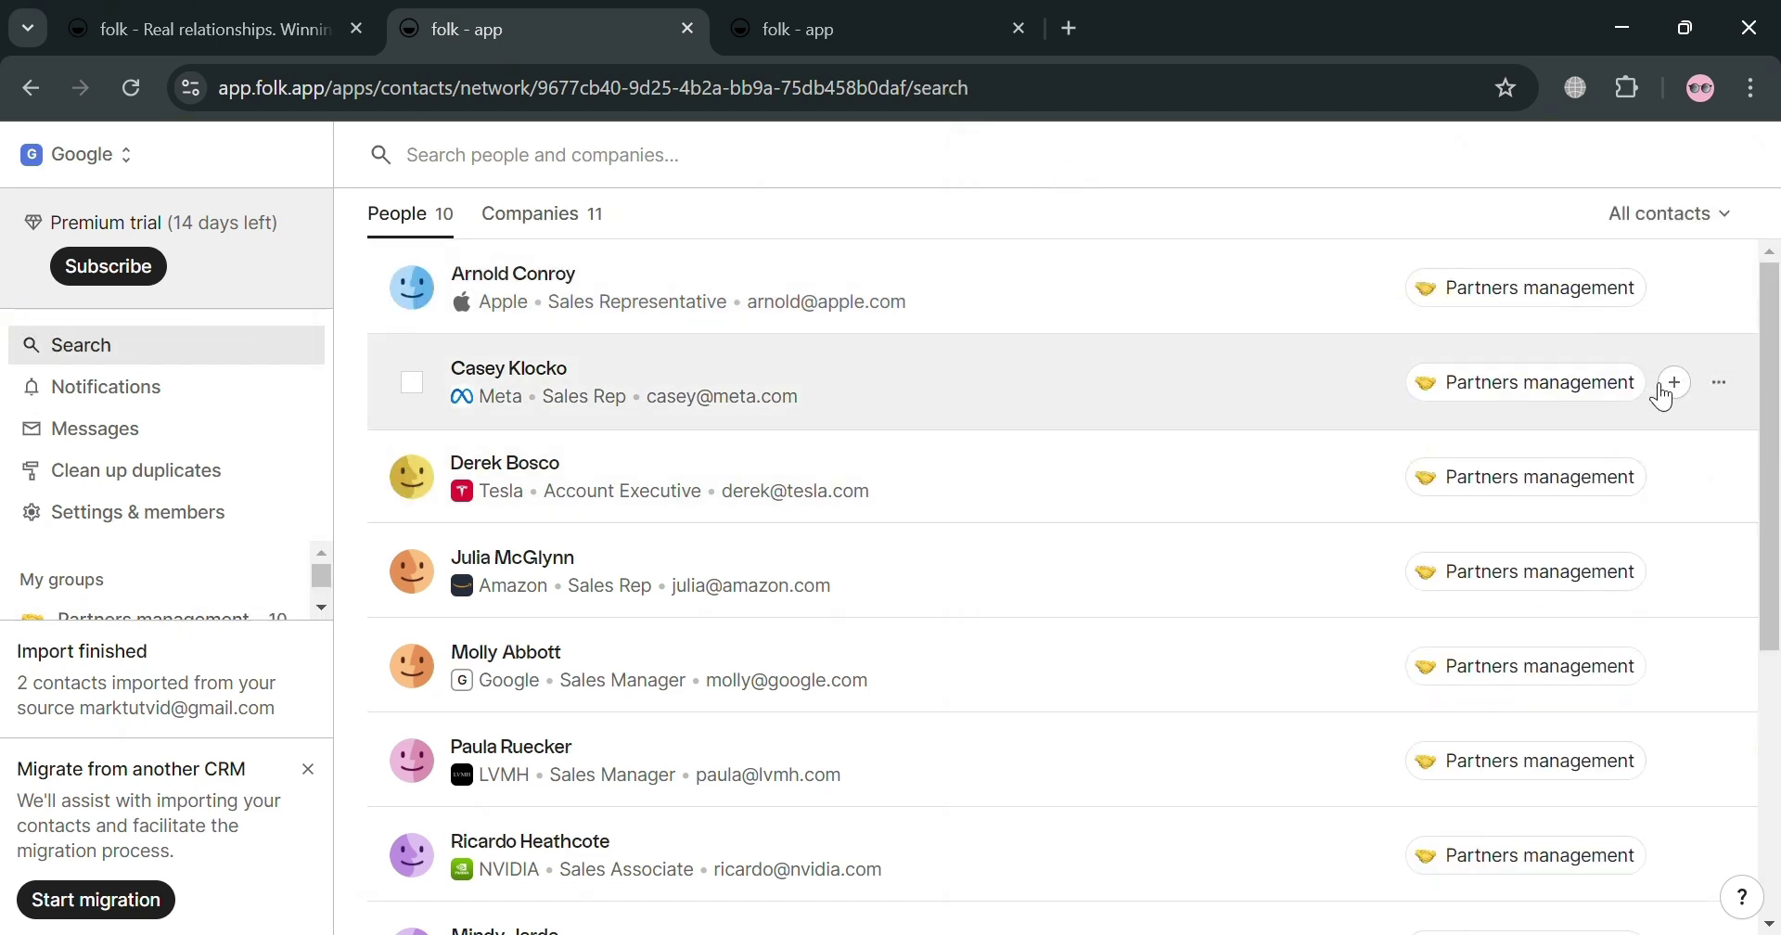
Step: Check the second contact's actions, then toggle between the Companies and People lists
click(1716, 386)
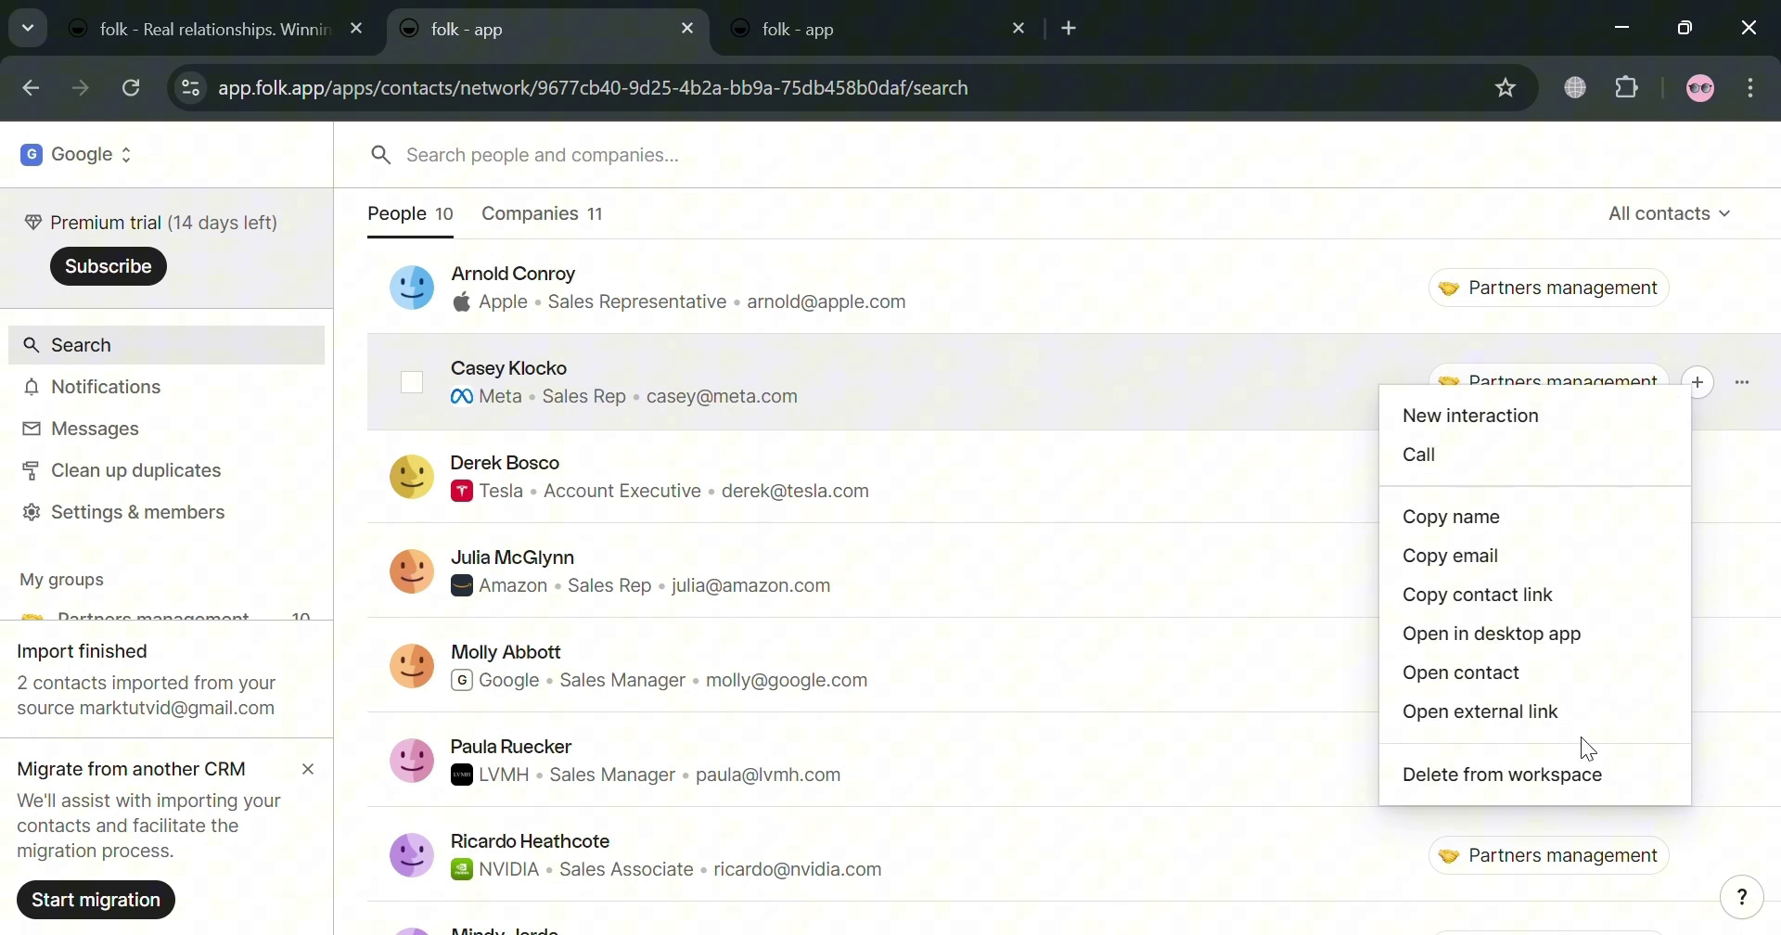
click(380, 562)
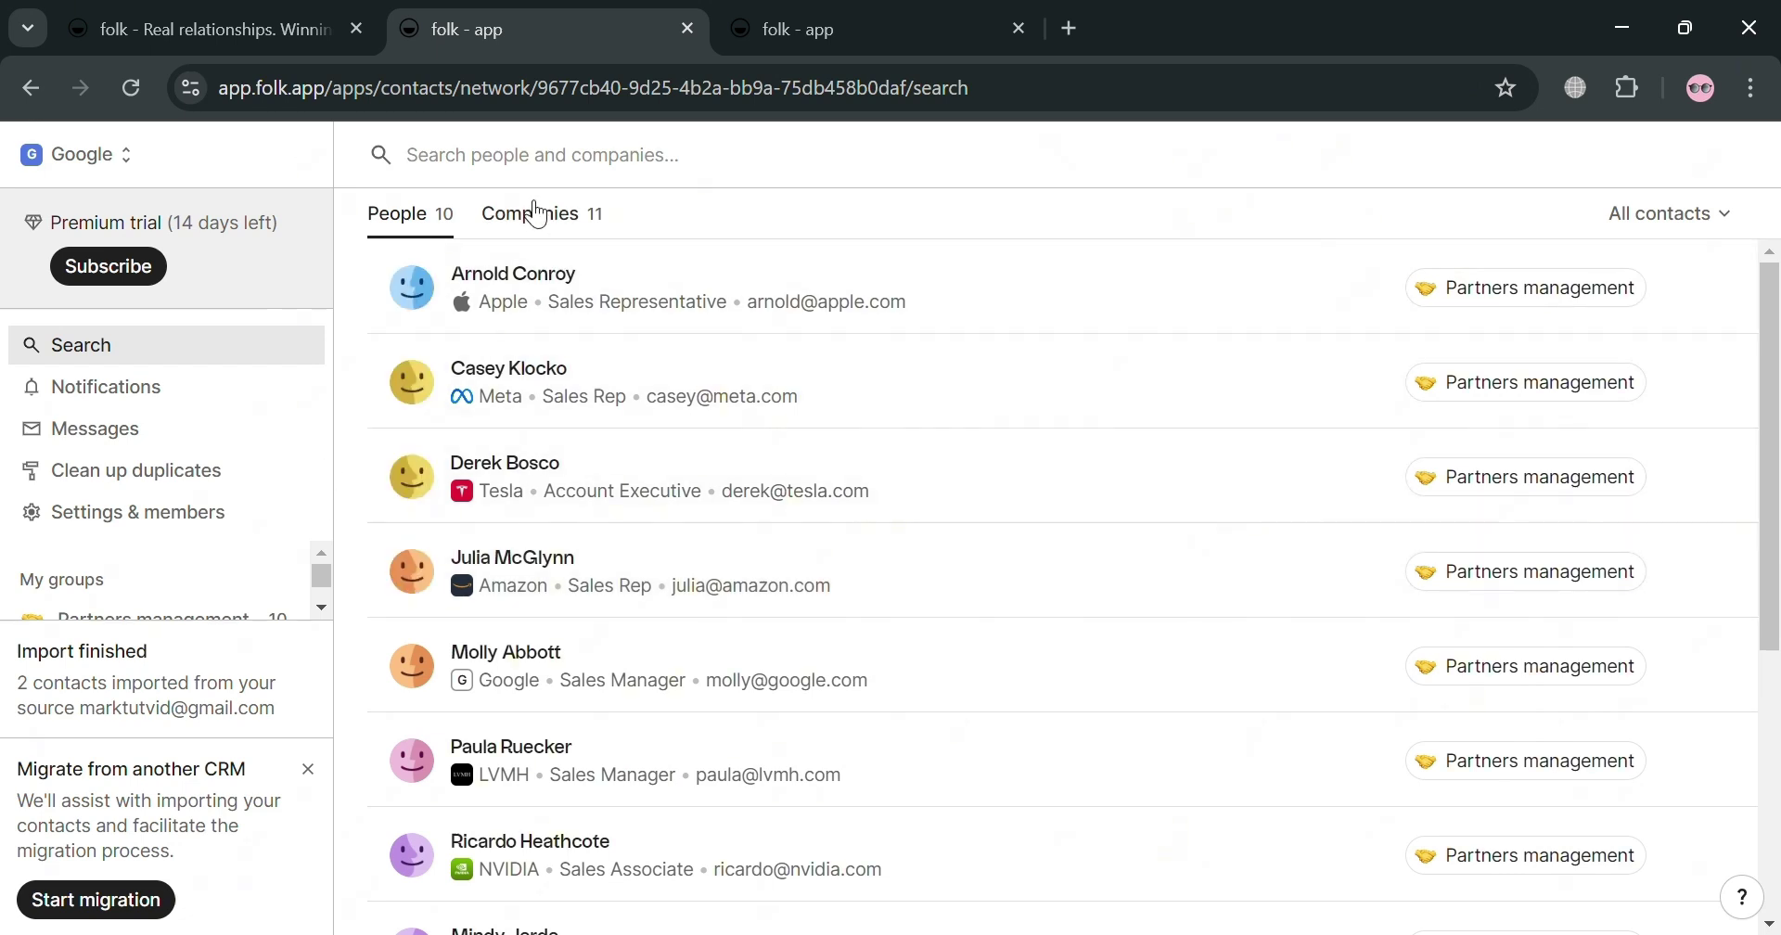
click(536, 213)
click(417, 217)
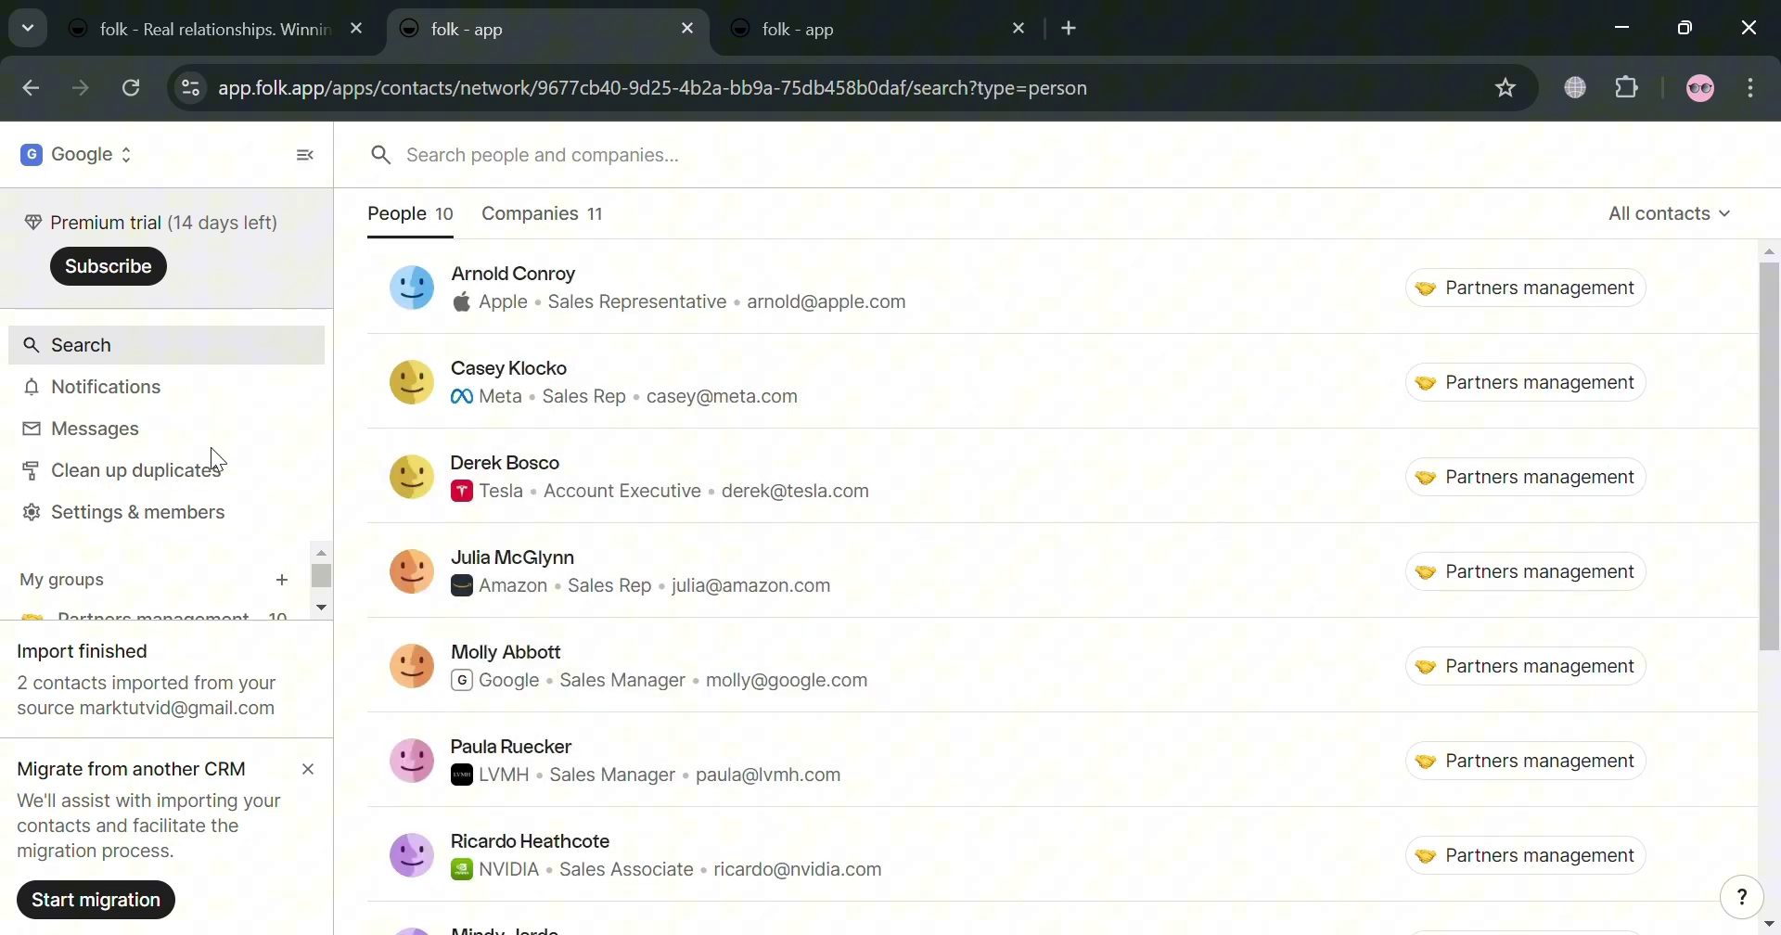
click(221, 406)
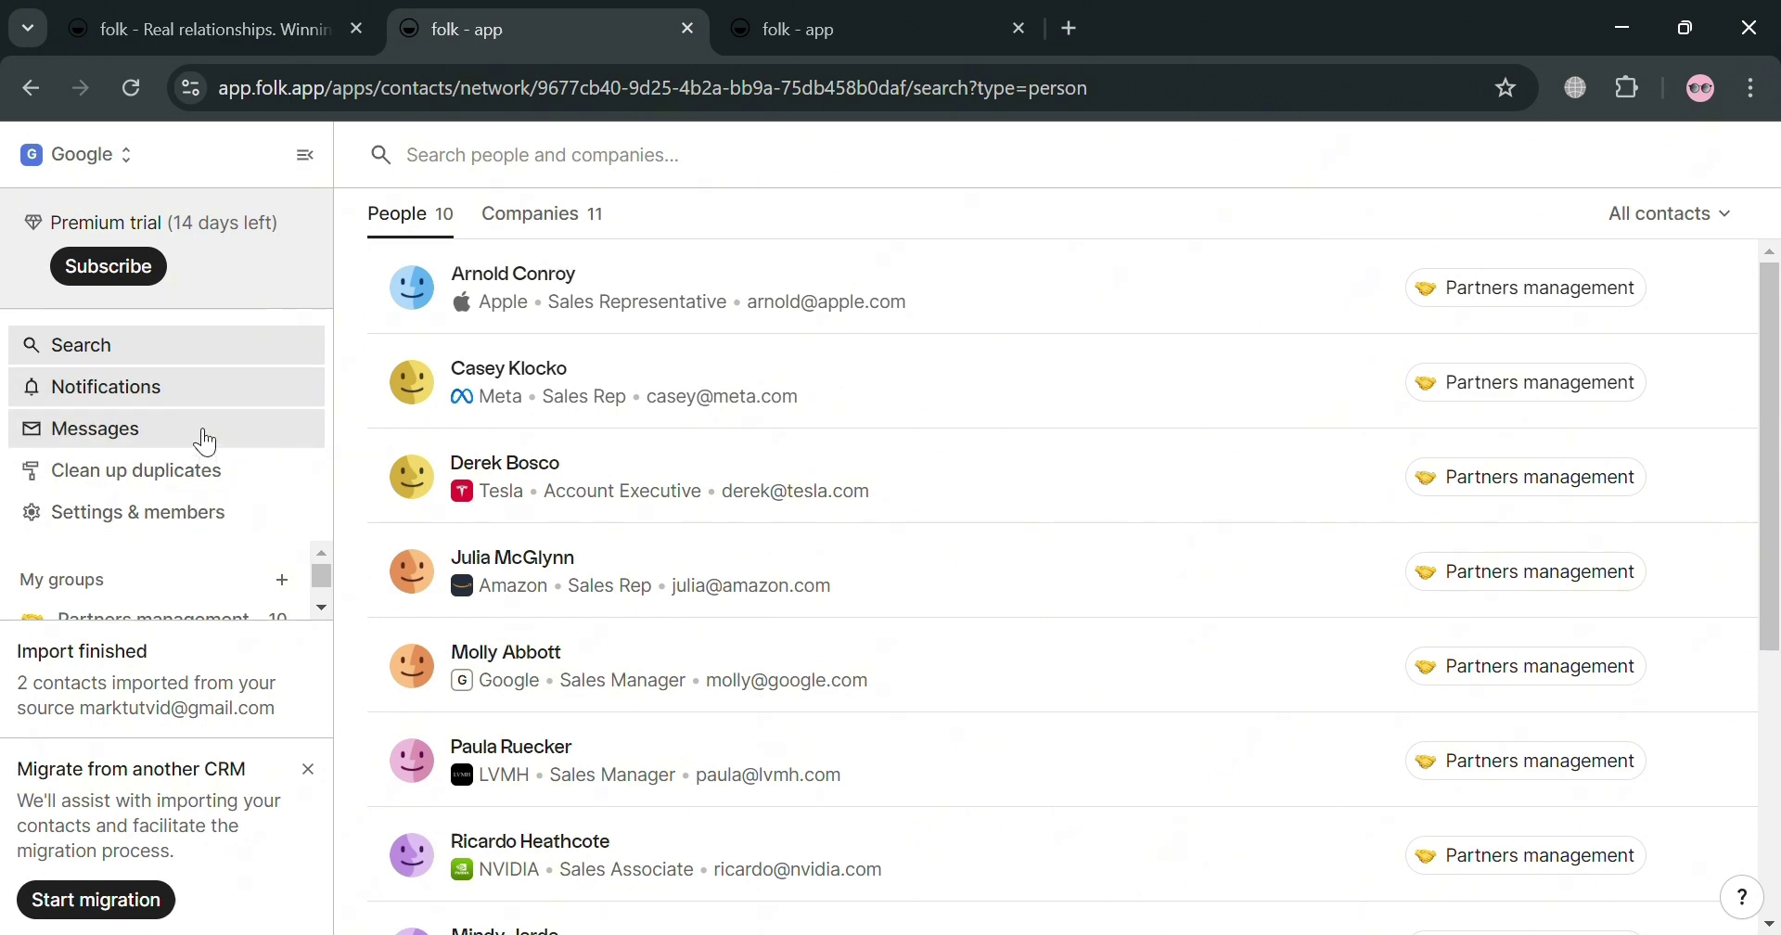
Step: Under Messages > Templates, create 'My Template' in the Partners management group
click(204, 427)
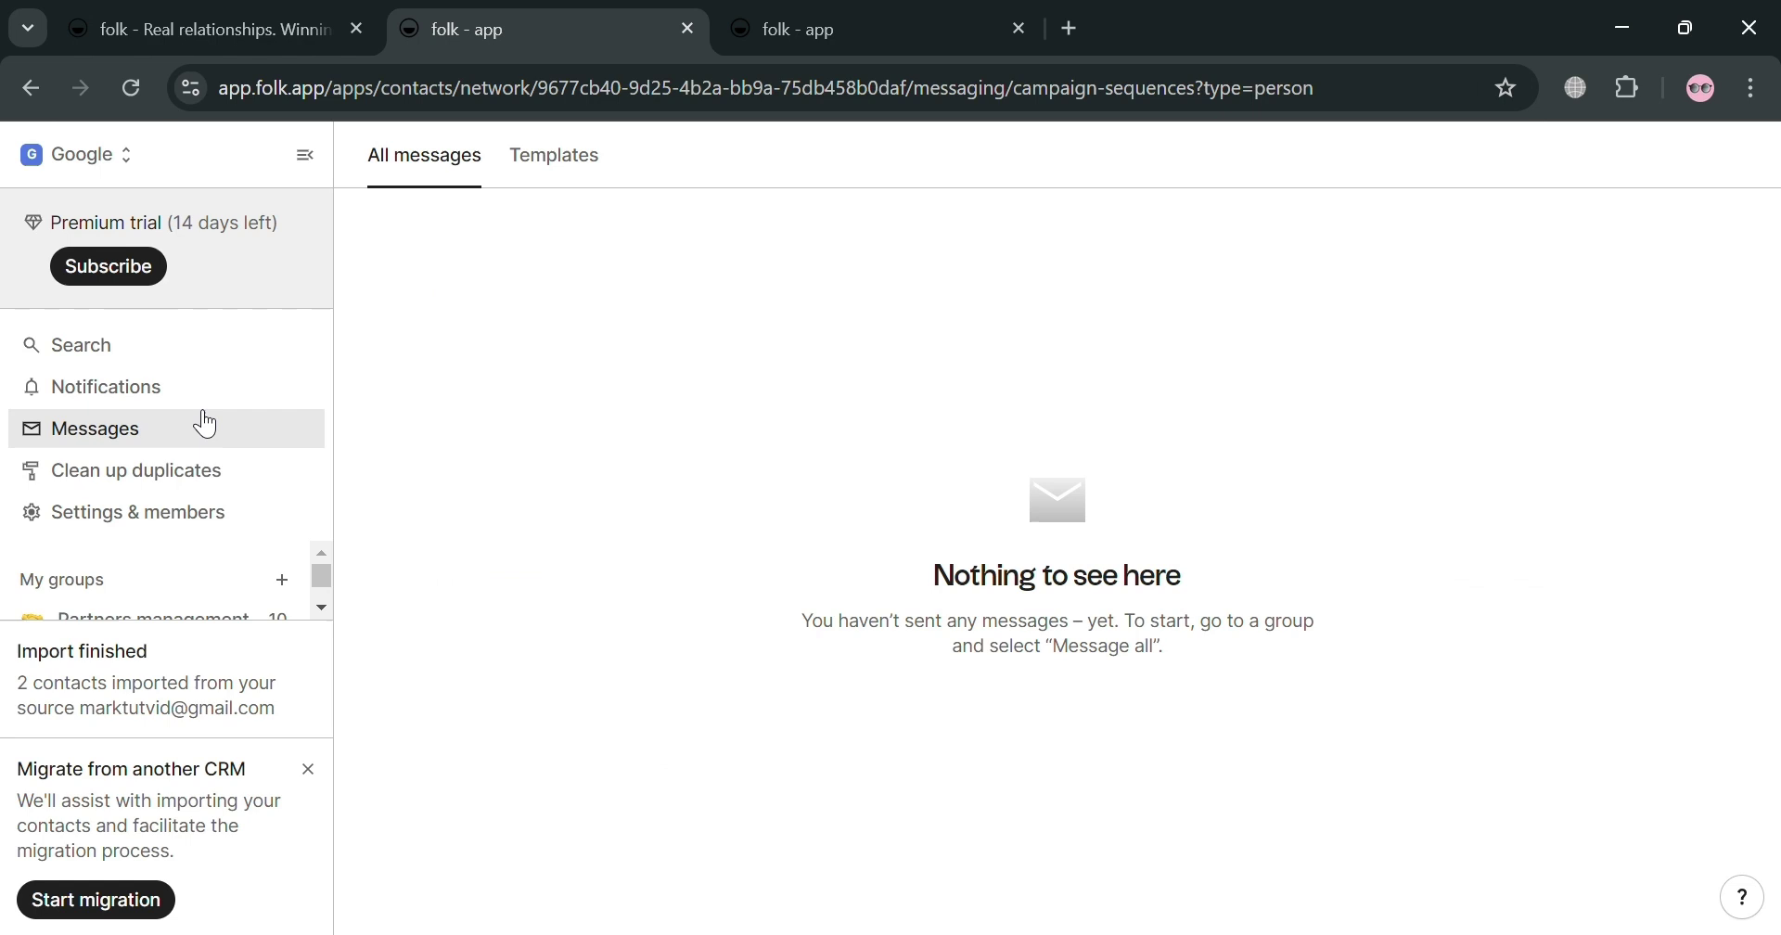
click(577, 172)
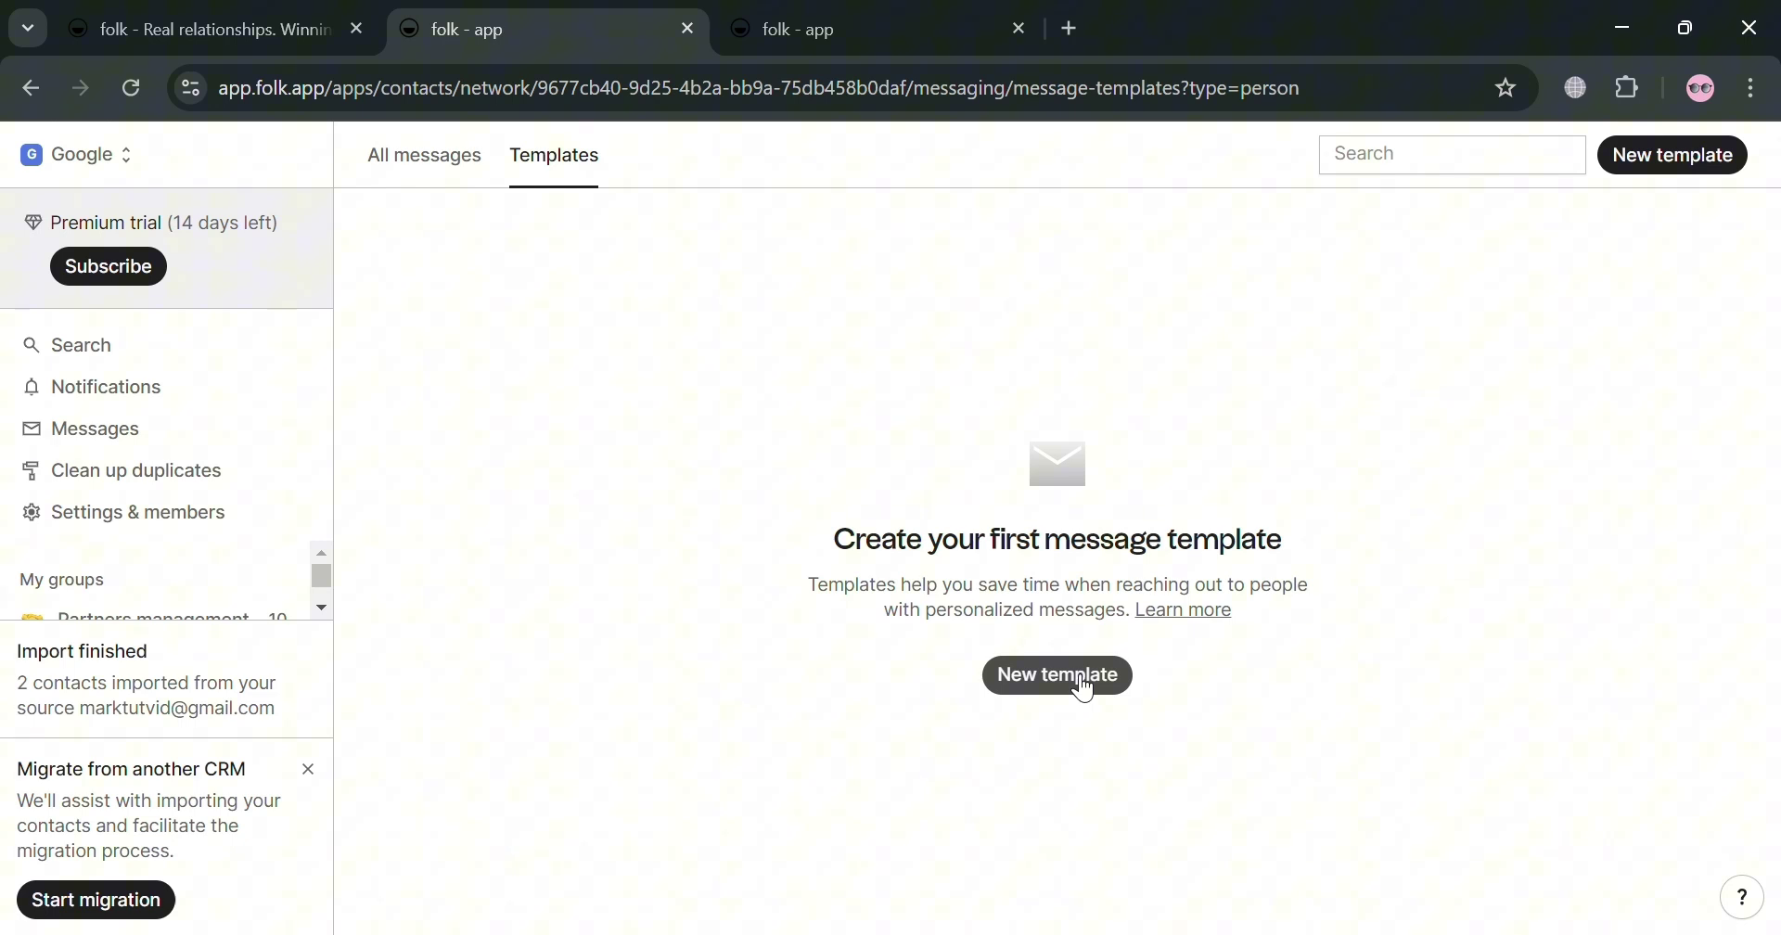
click(1085, 688)
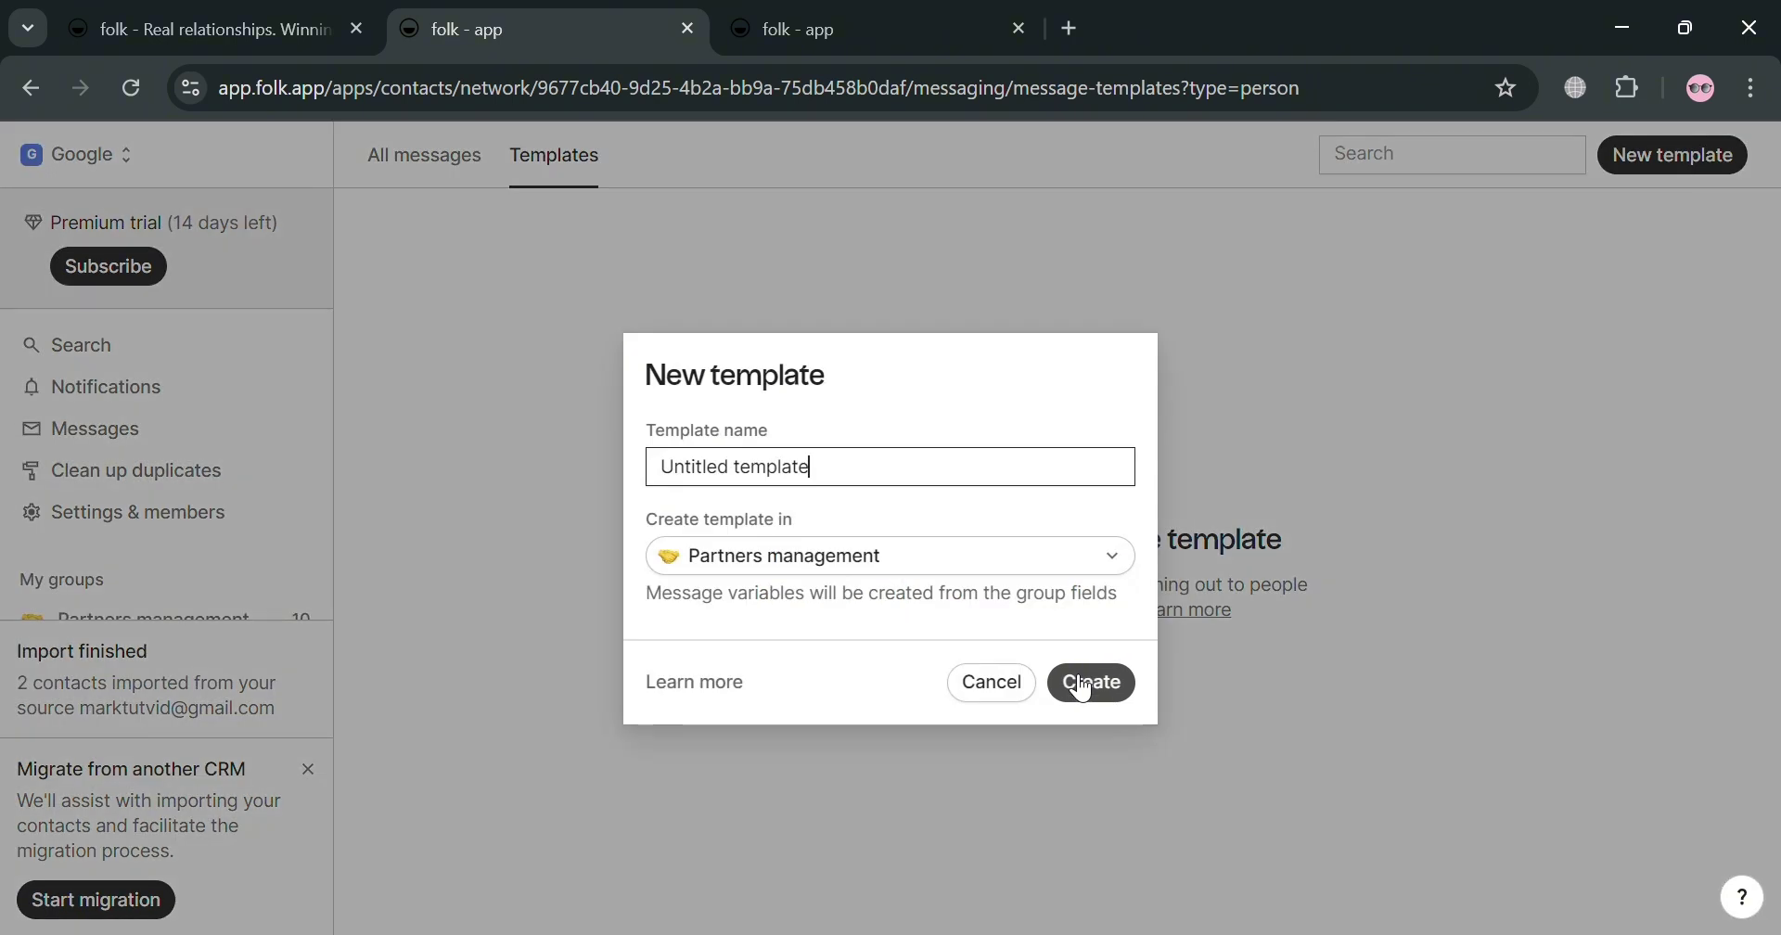
key(ctrl+shift+Left)
key(ctrl+shift+Left)
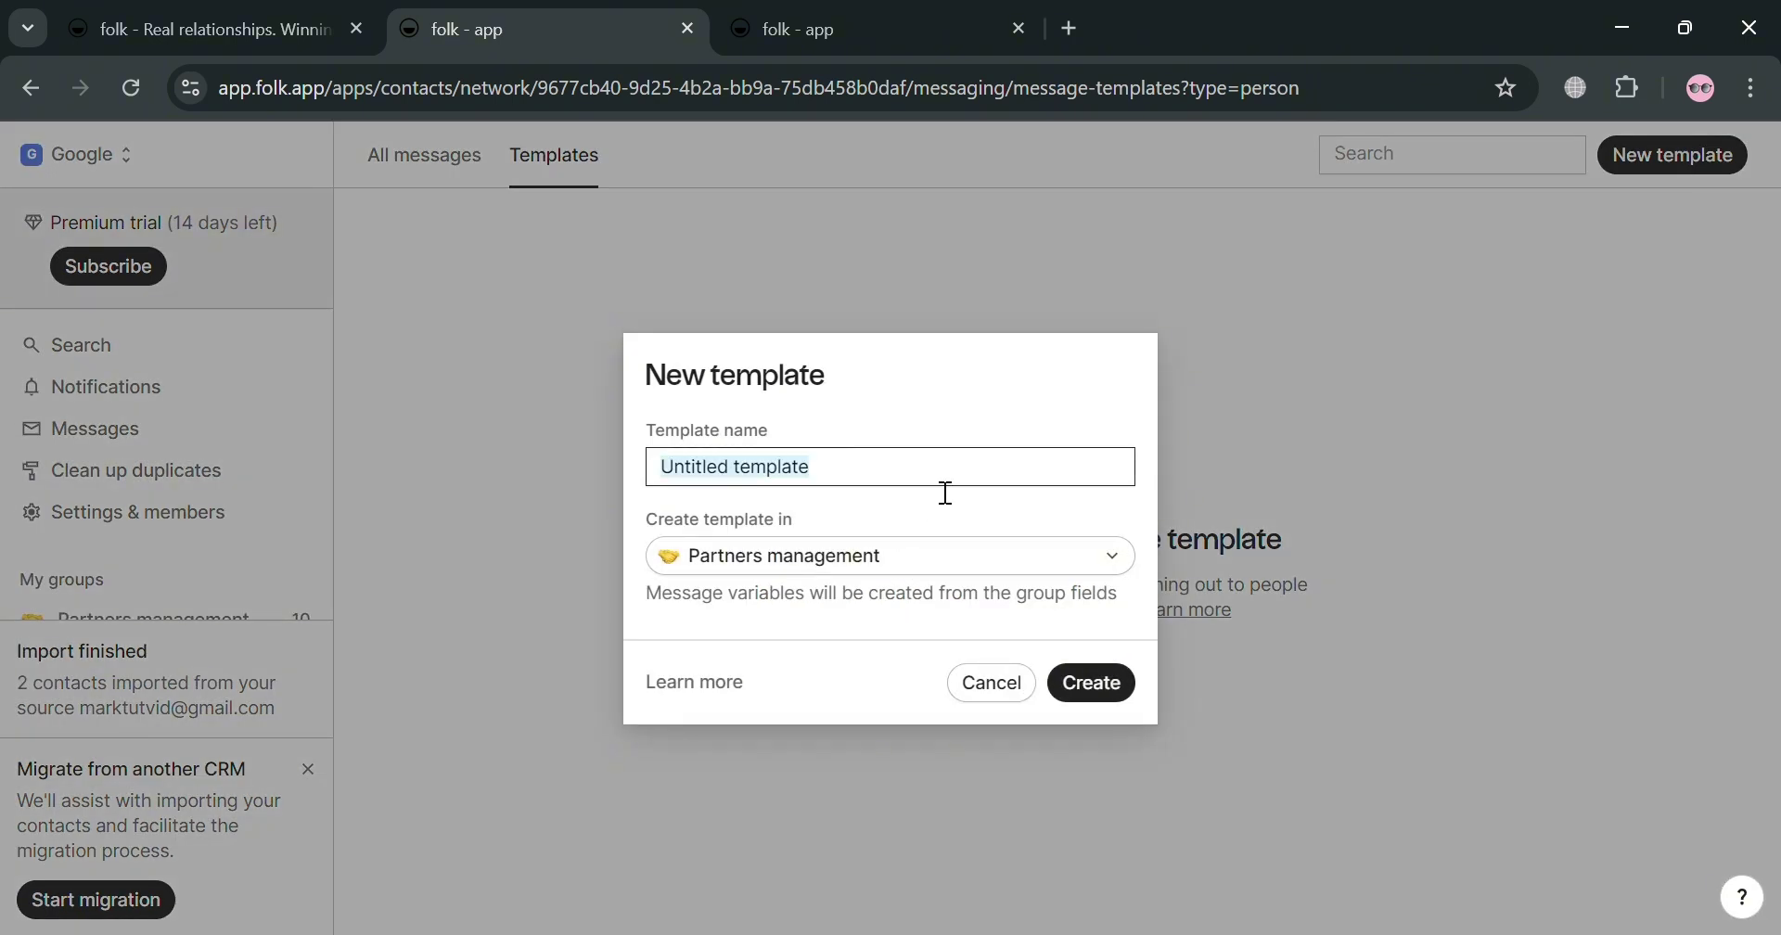
text(My)
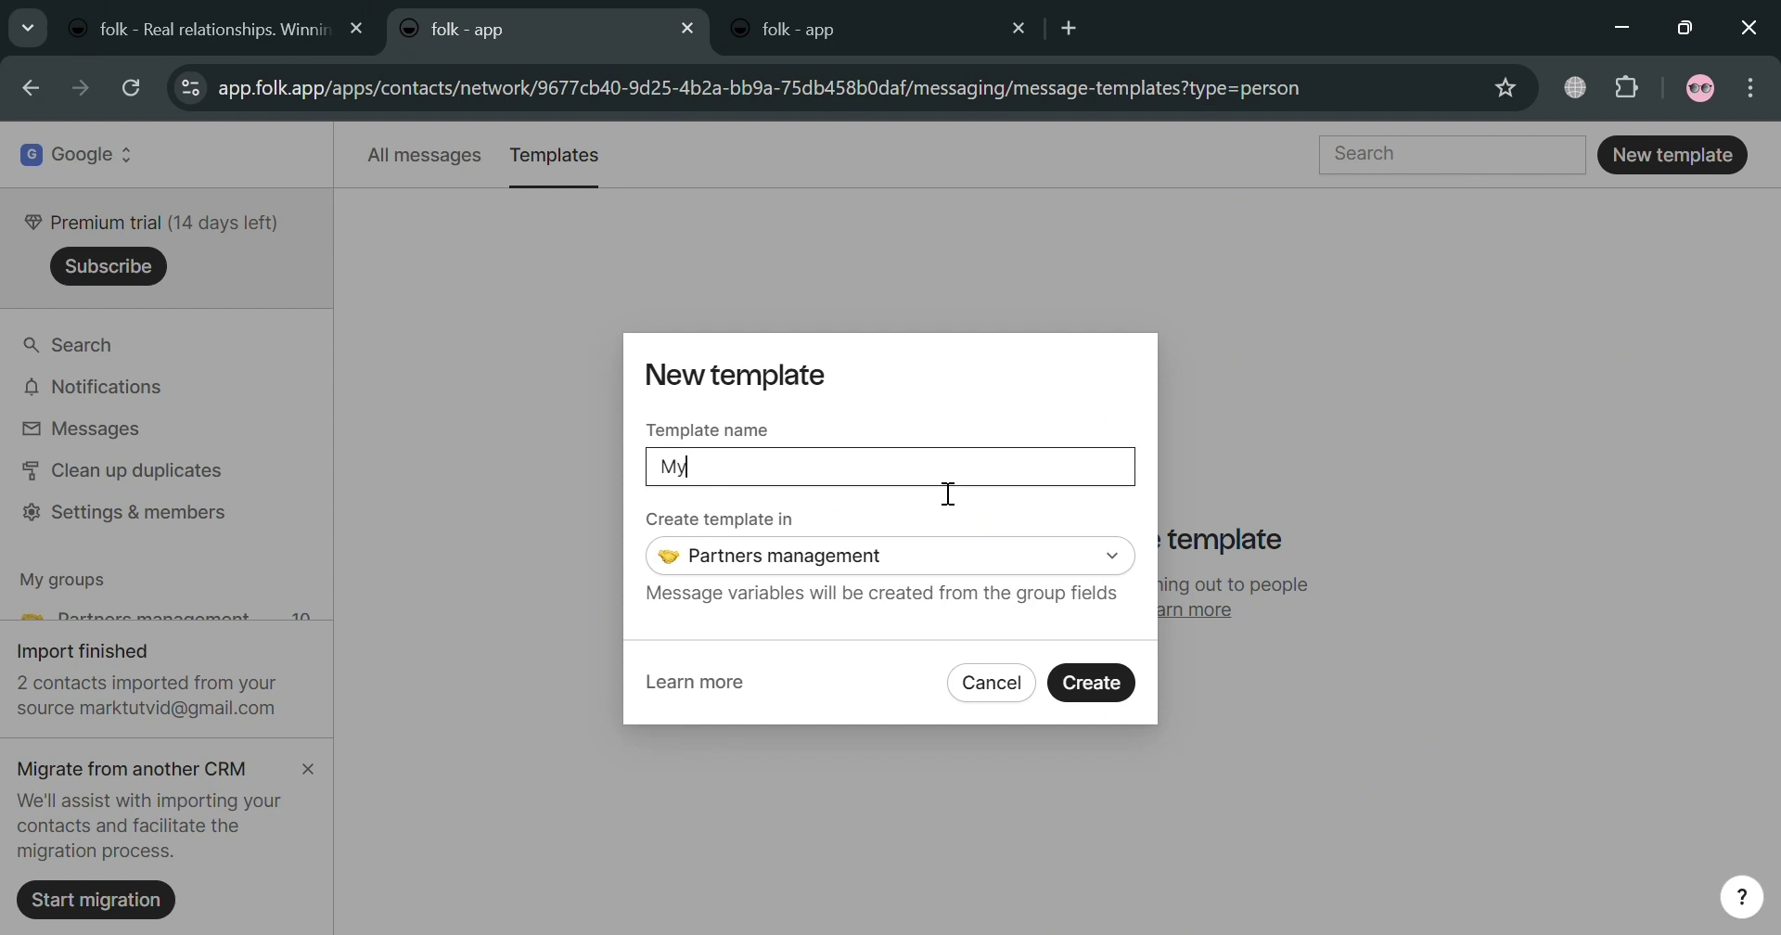
text( Template)
click(1033, 569)
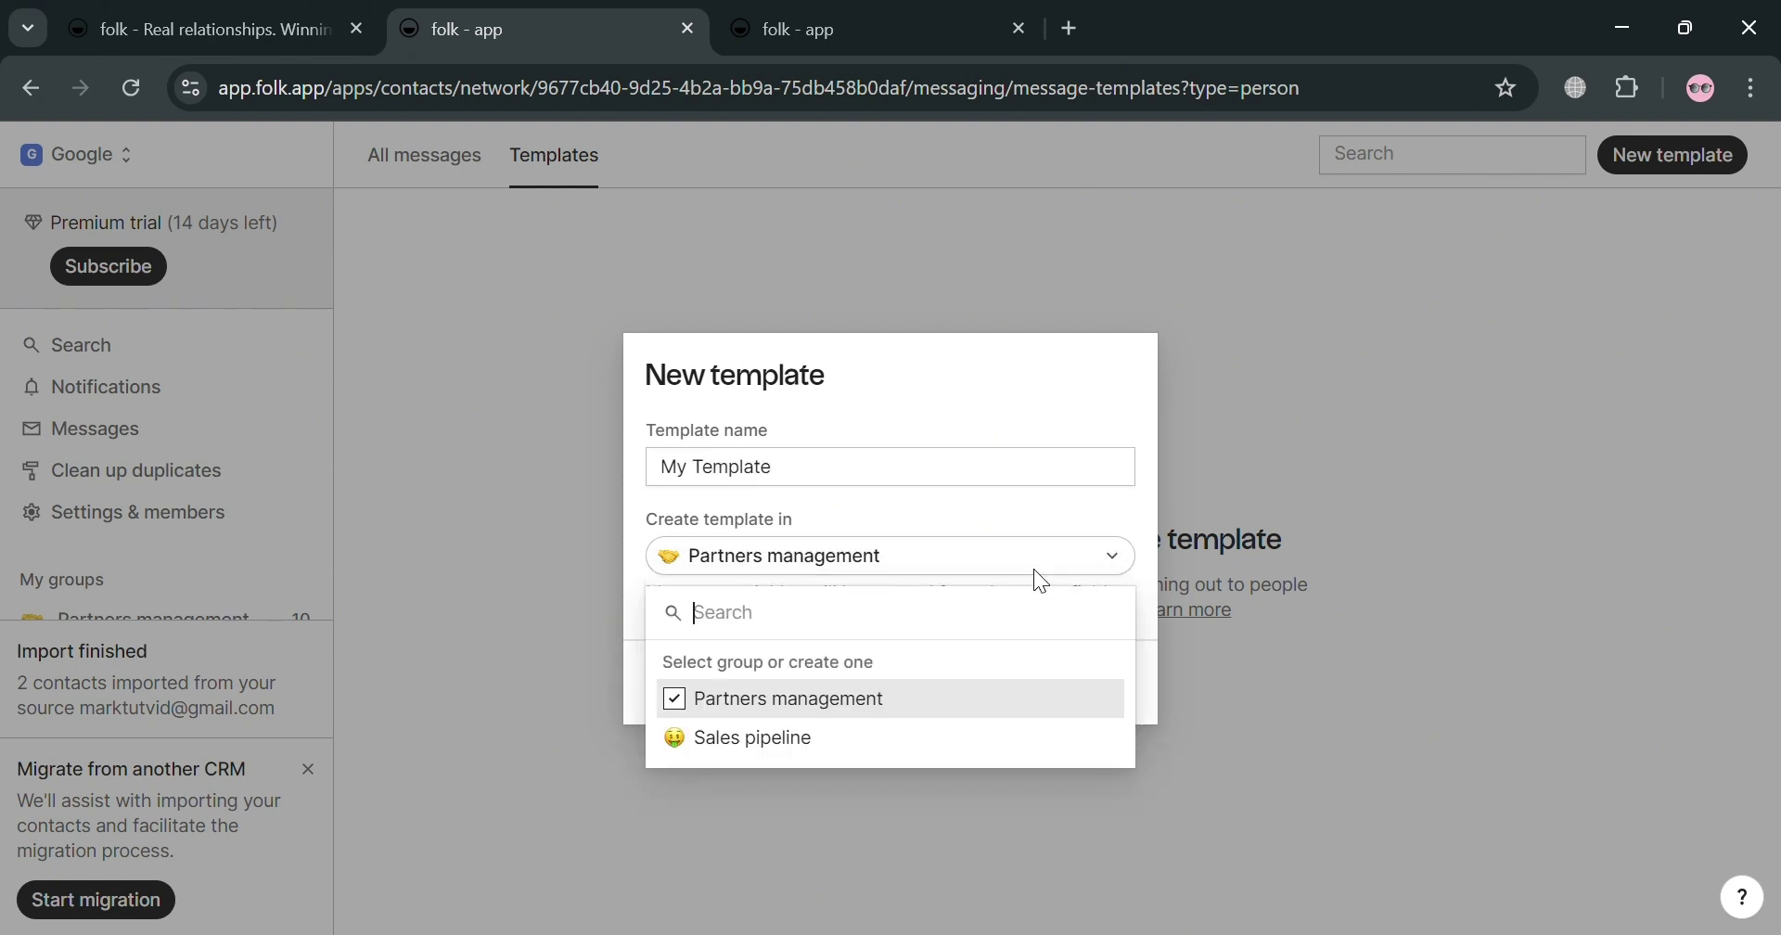
click(1297, 672)
click(1082, 687)
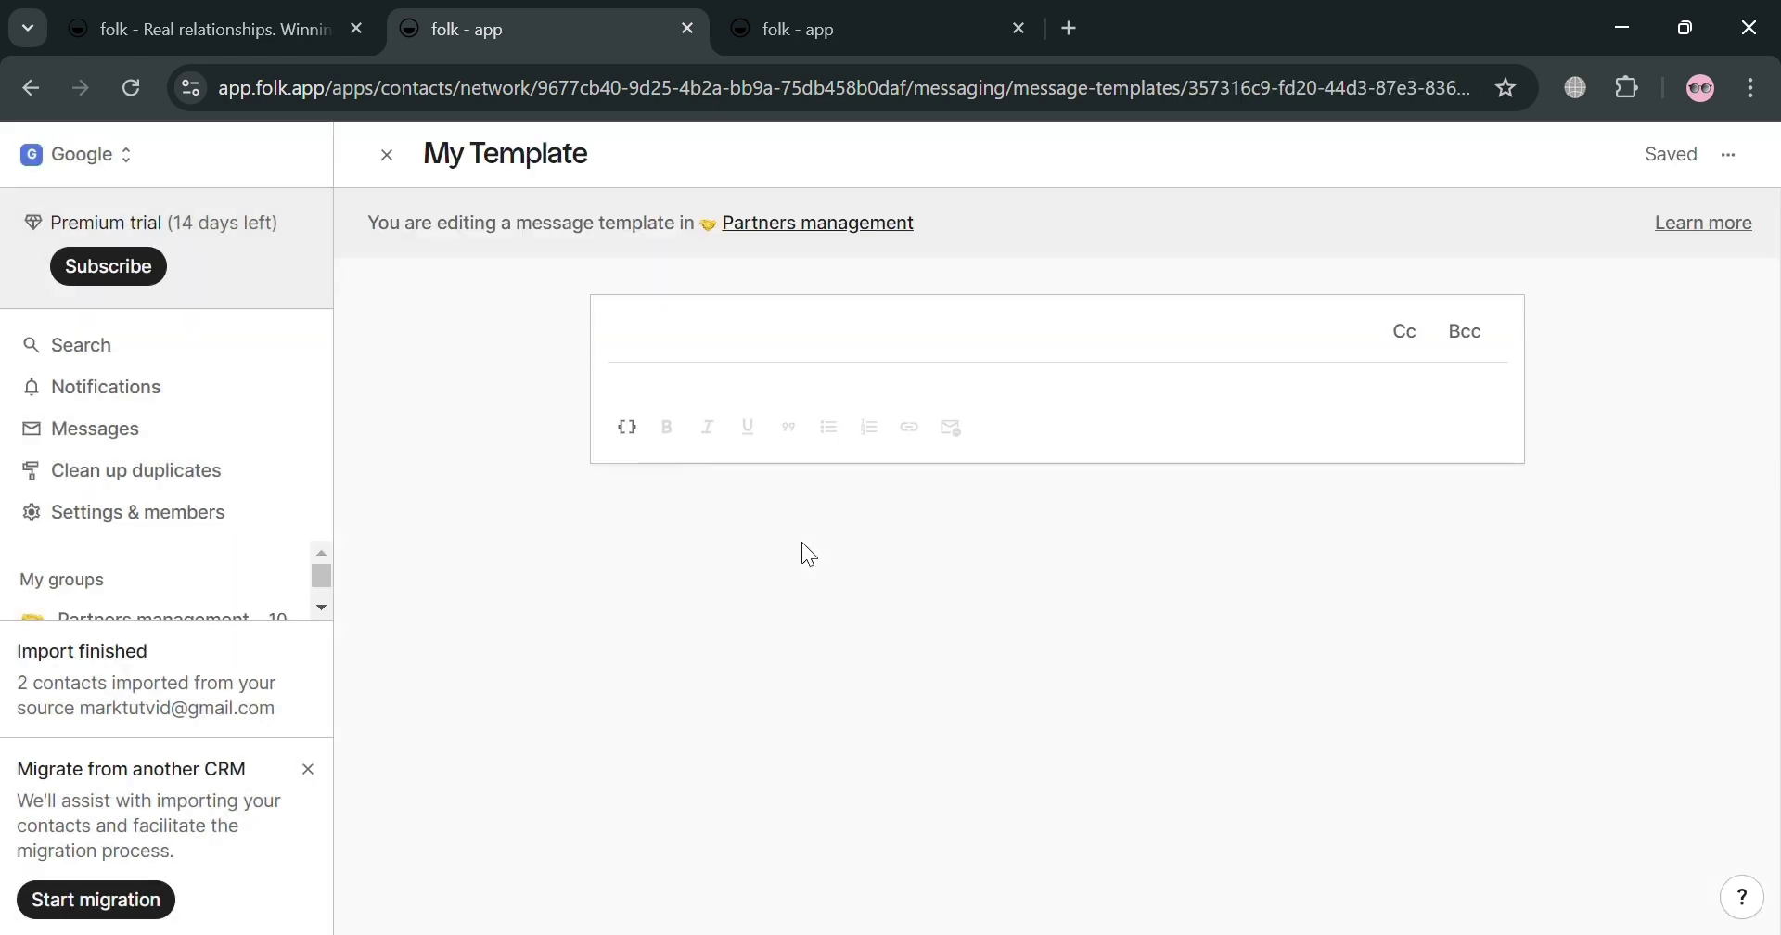
Step: Write subject 'Learn to earn money using Phone', a Hi greeting with Name, and the question line
scroll(828, 528, down, 5)
scroll(882, 517, up, 5)
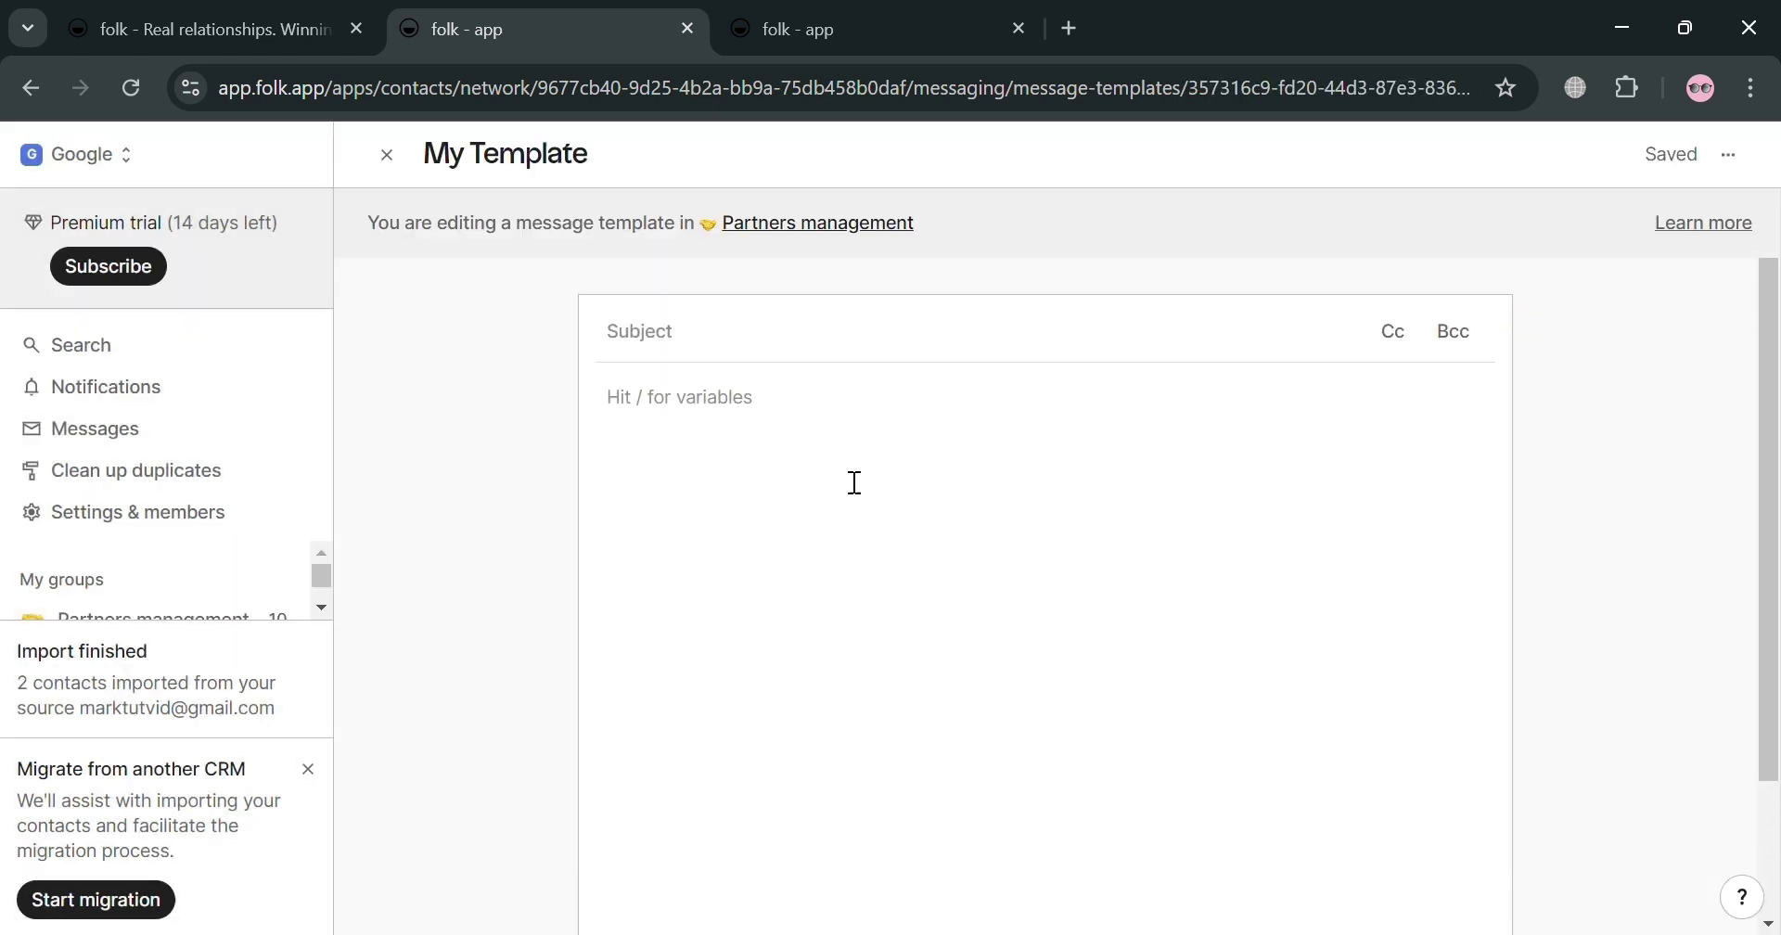
click(775, 357)
text(s)
key(BackSpace)
text(Learn to earn money using Phone)
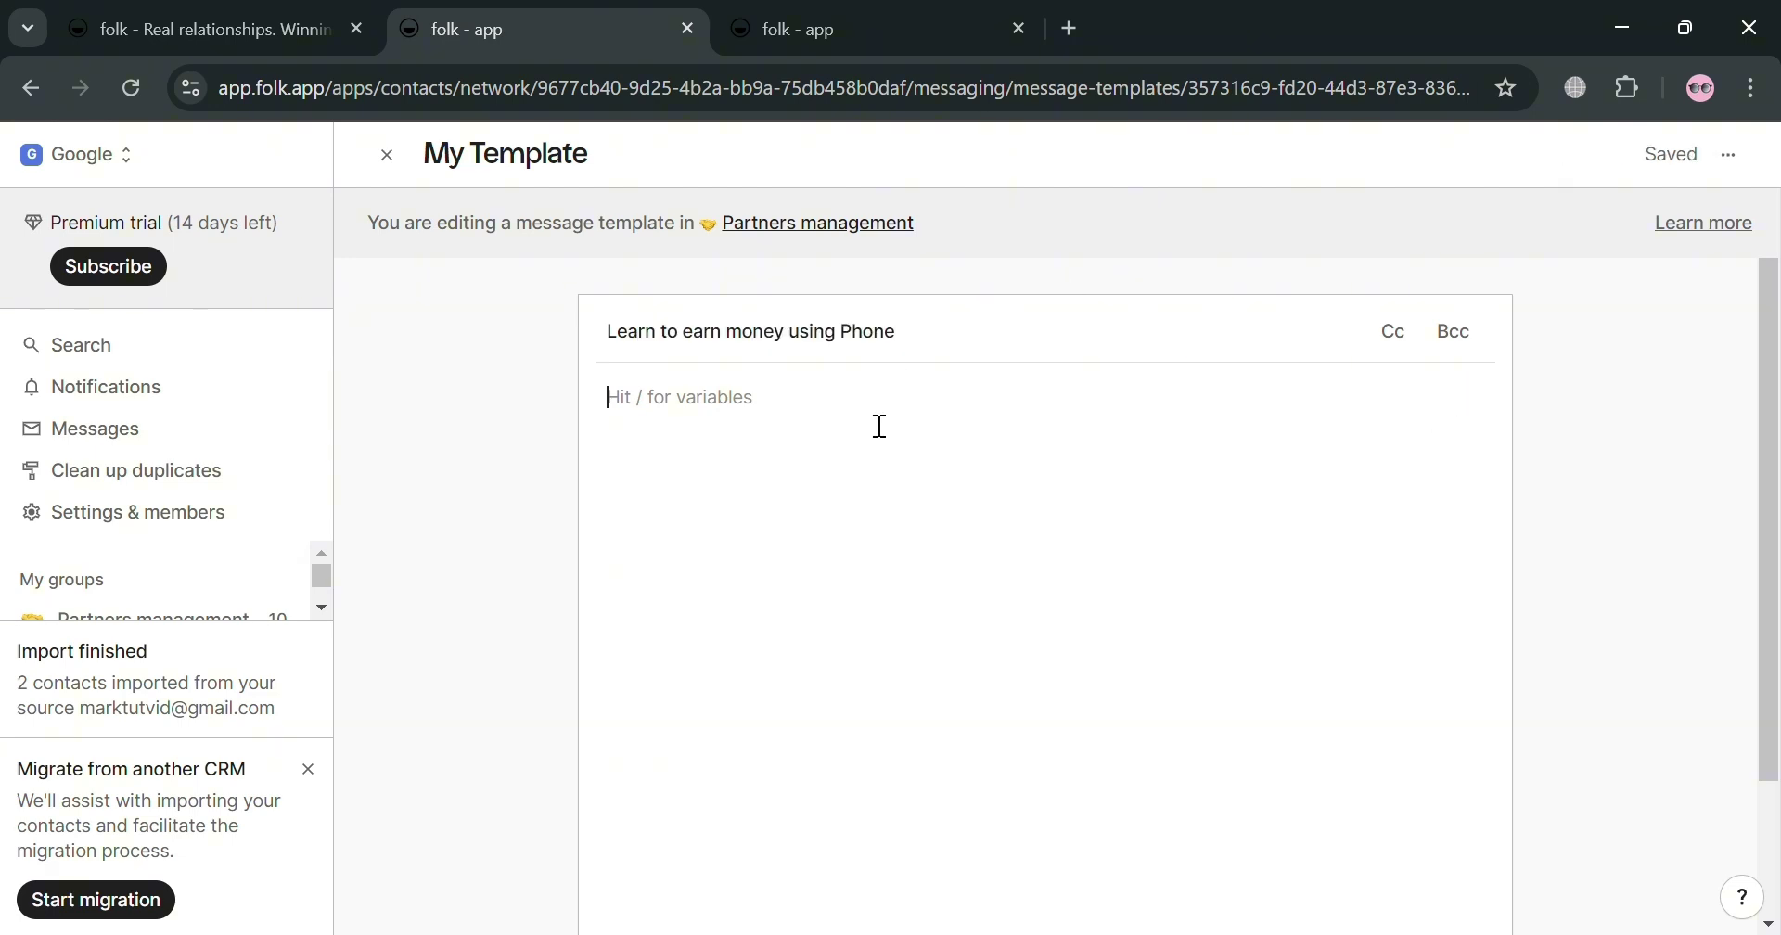
text(Hi)
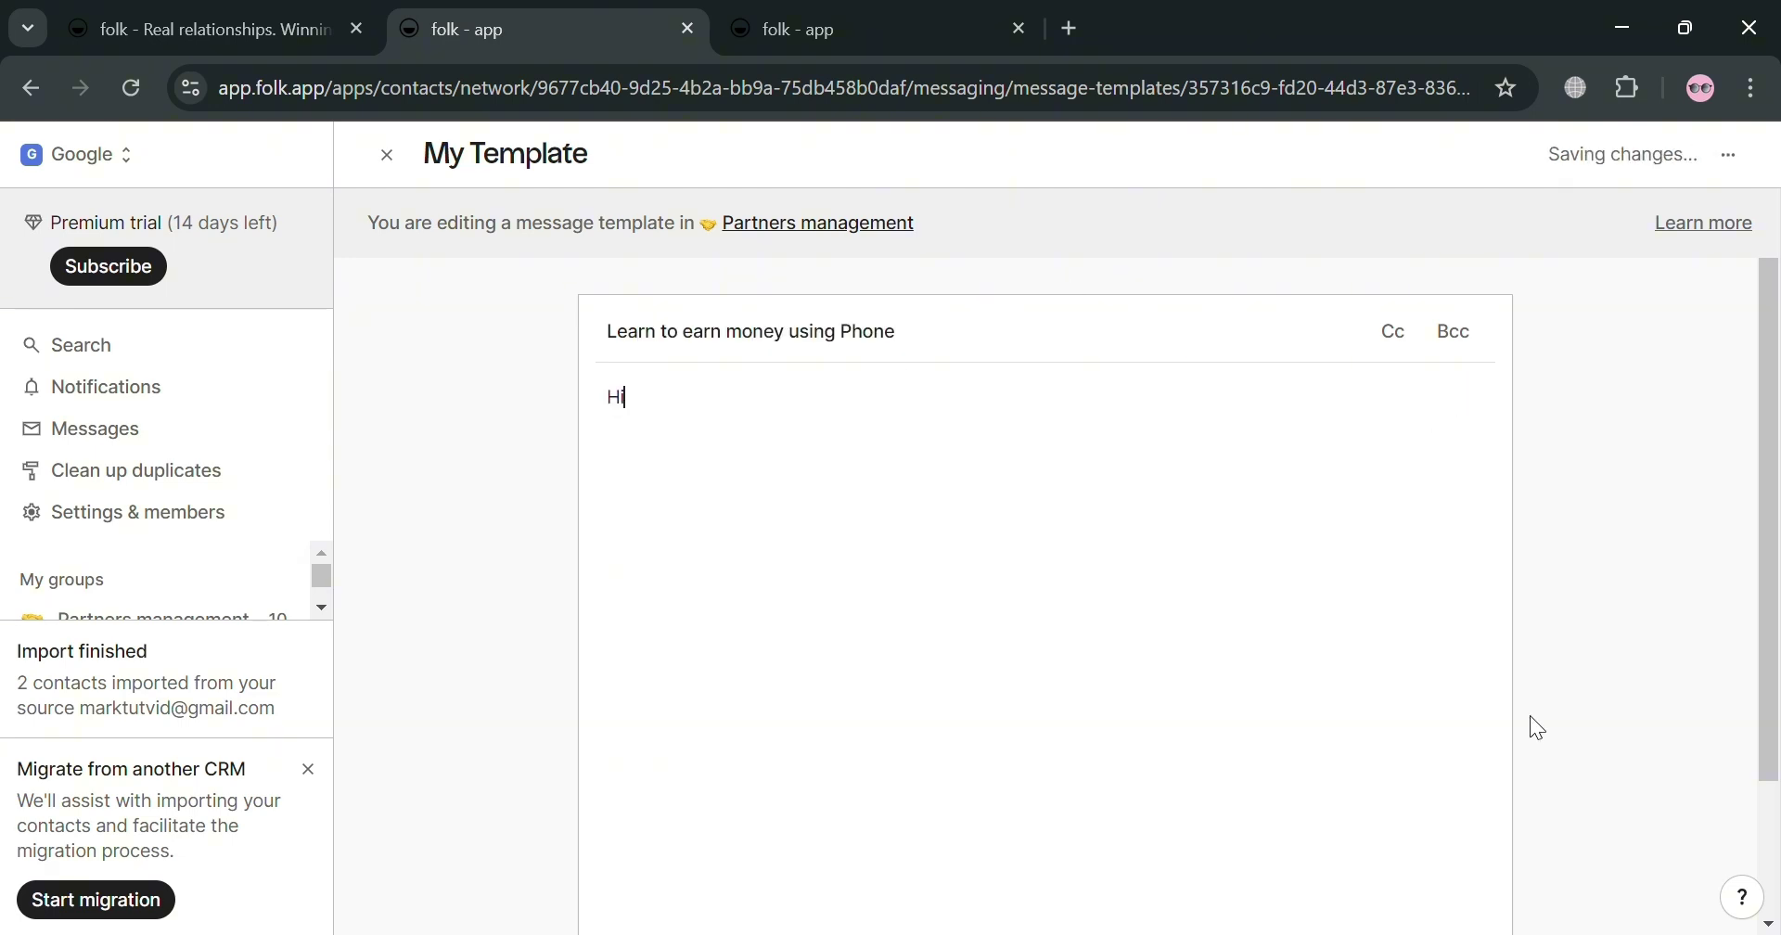
text( /)
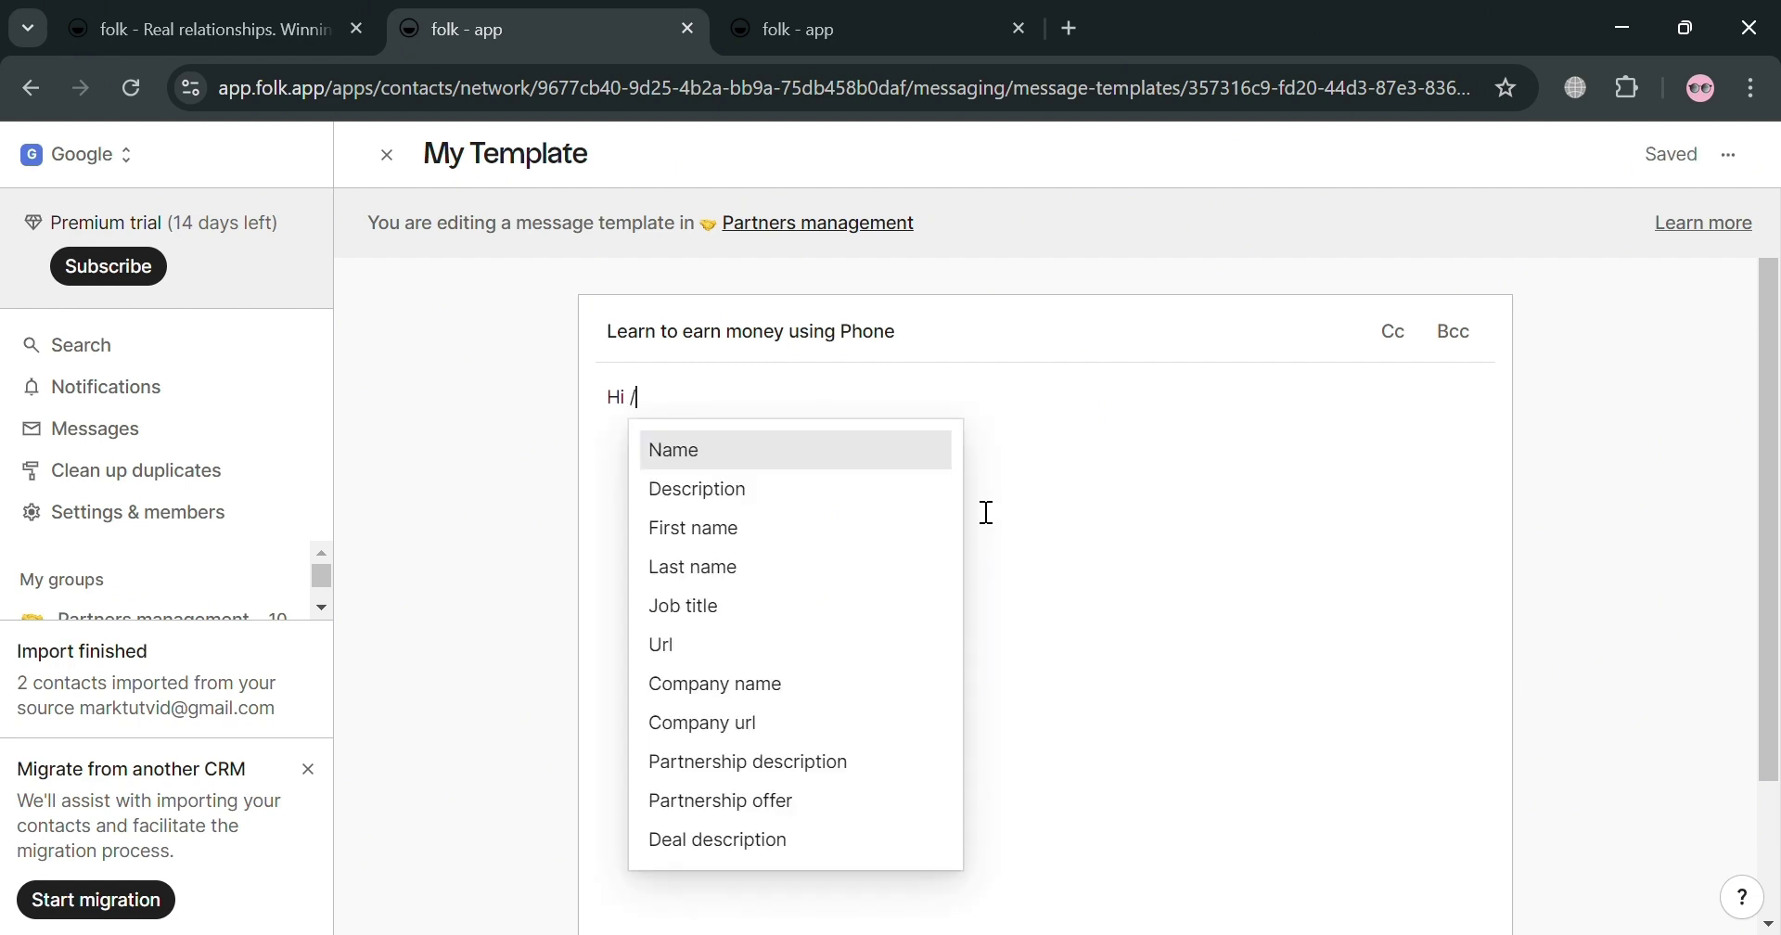
click(927, 452)
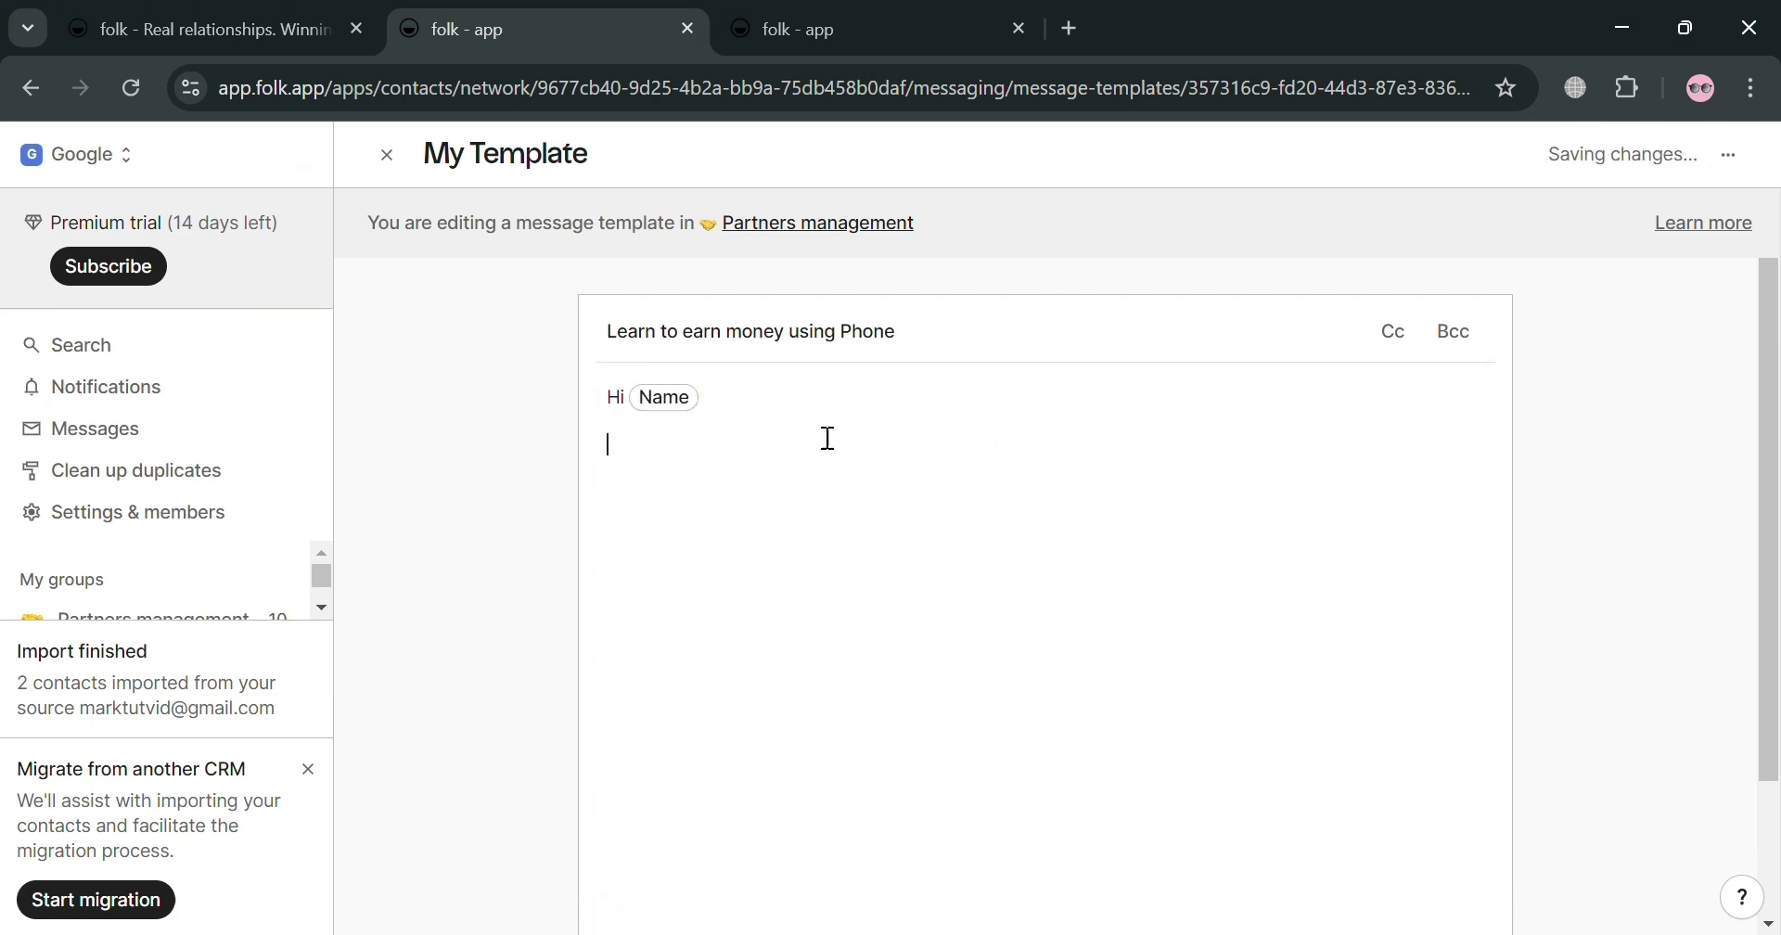
text(Are you interested to earn money using your Phone?)
key(Return)
Step: Add 'If you are, you can join to our company' with Company name and Job title variables
text(If you are, you can join to o)
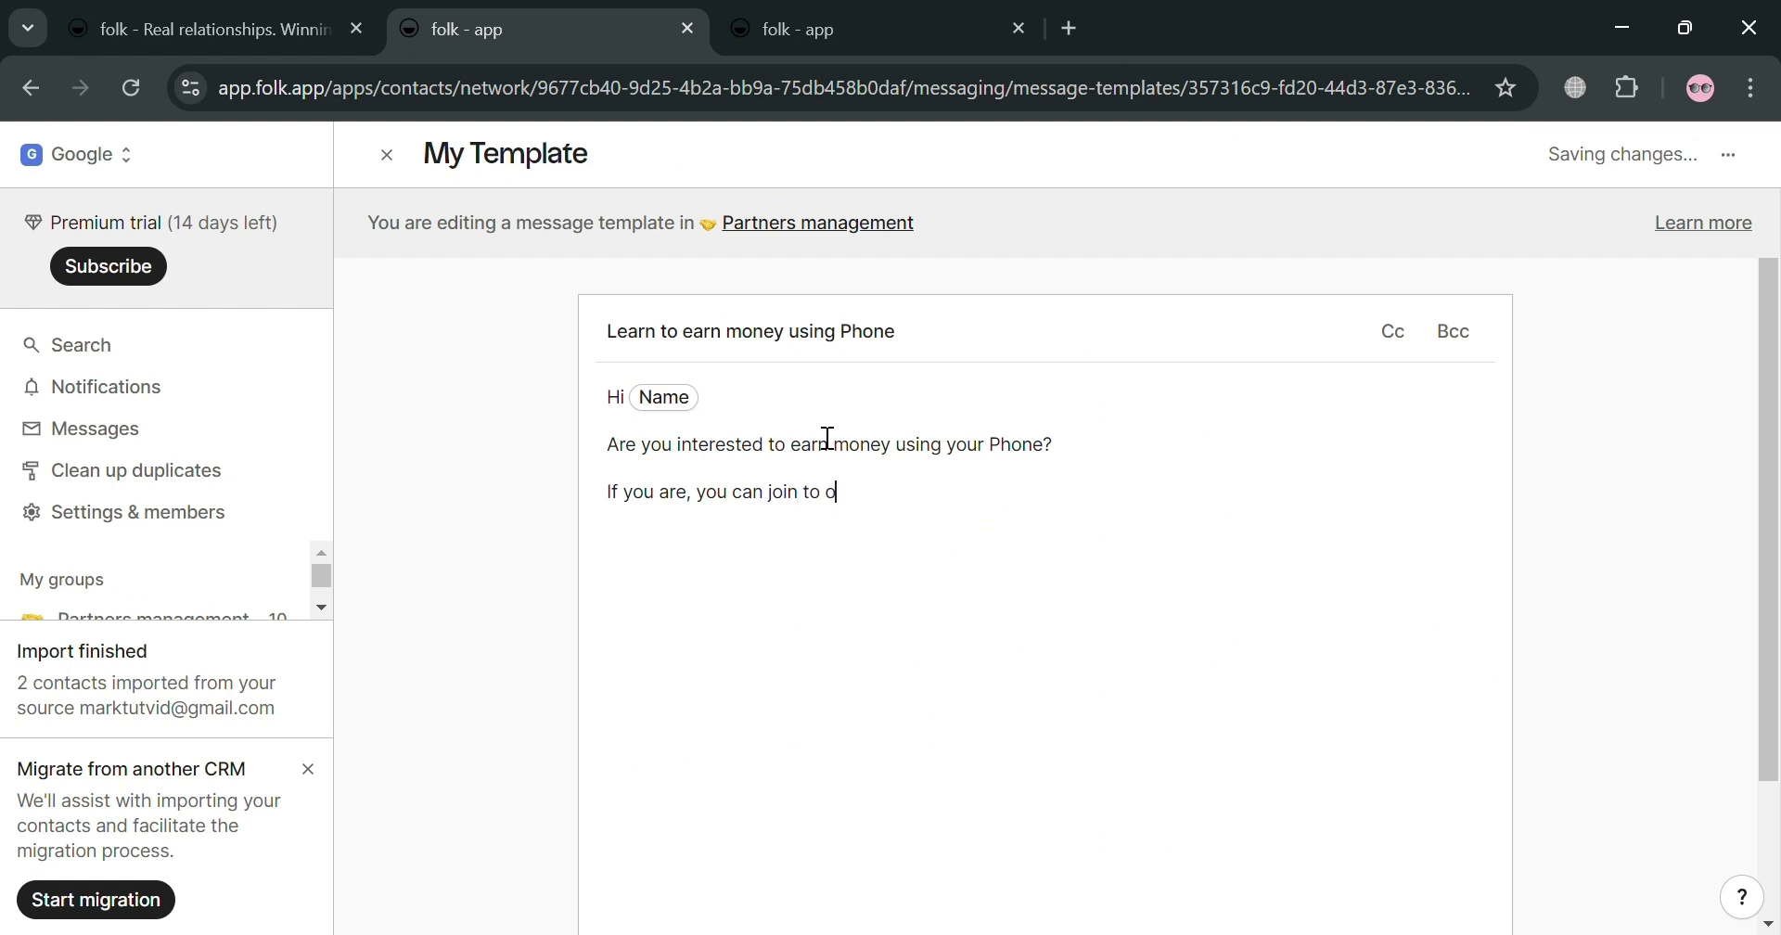
text(ur company /)
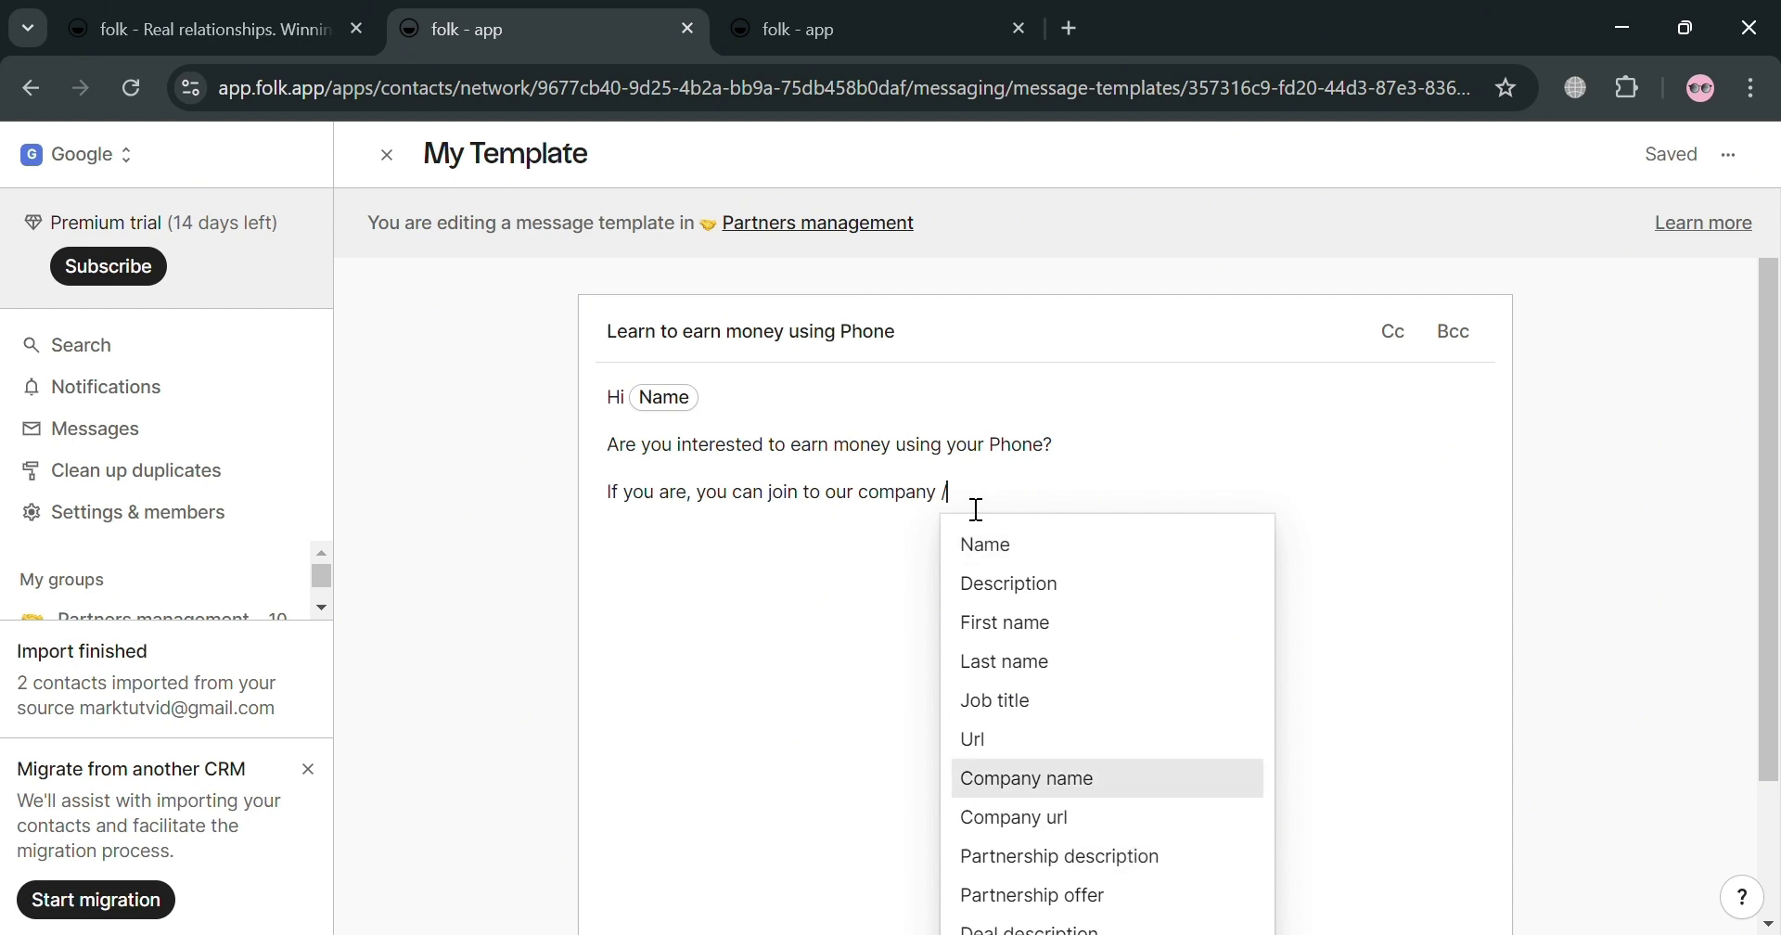
key(Up)
key(Up)
key(Return)
click(939, 496)
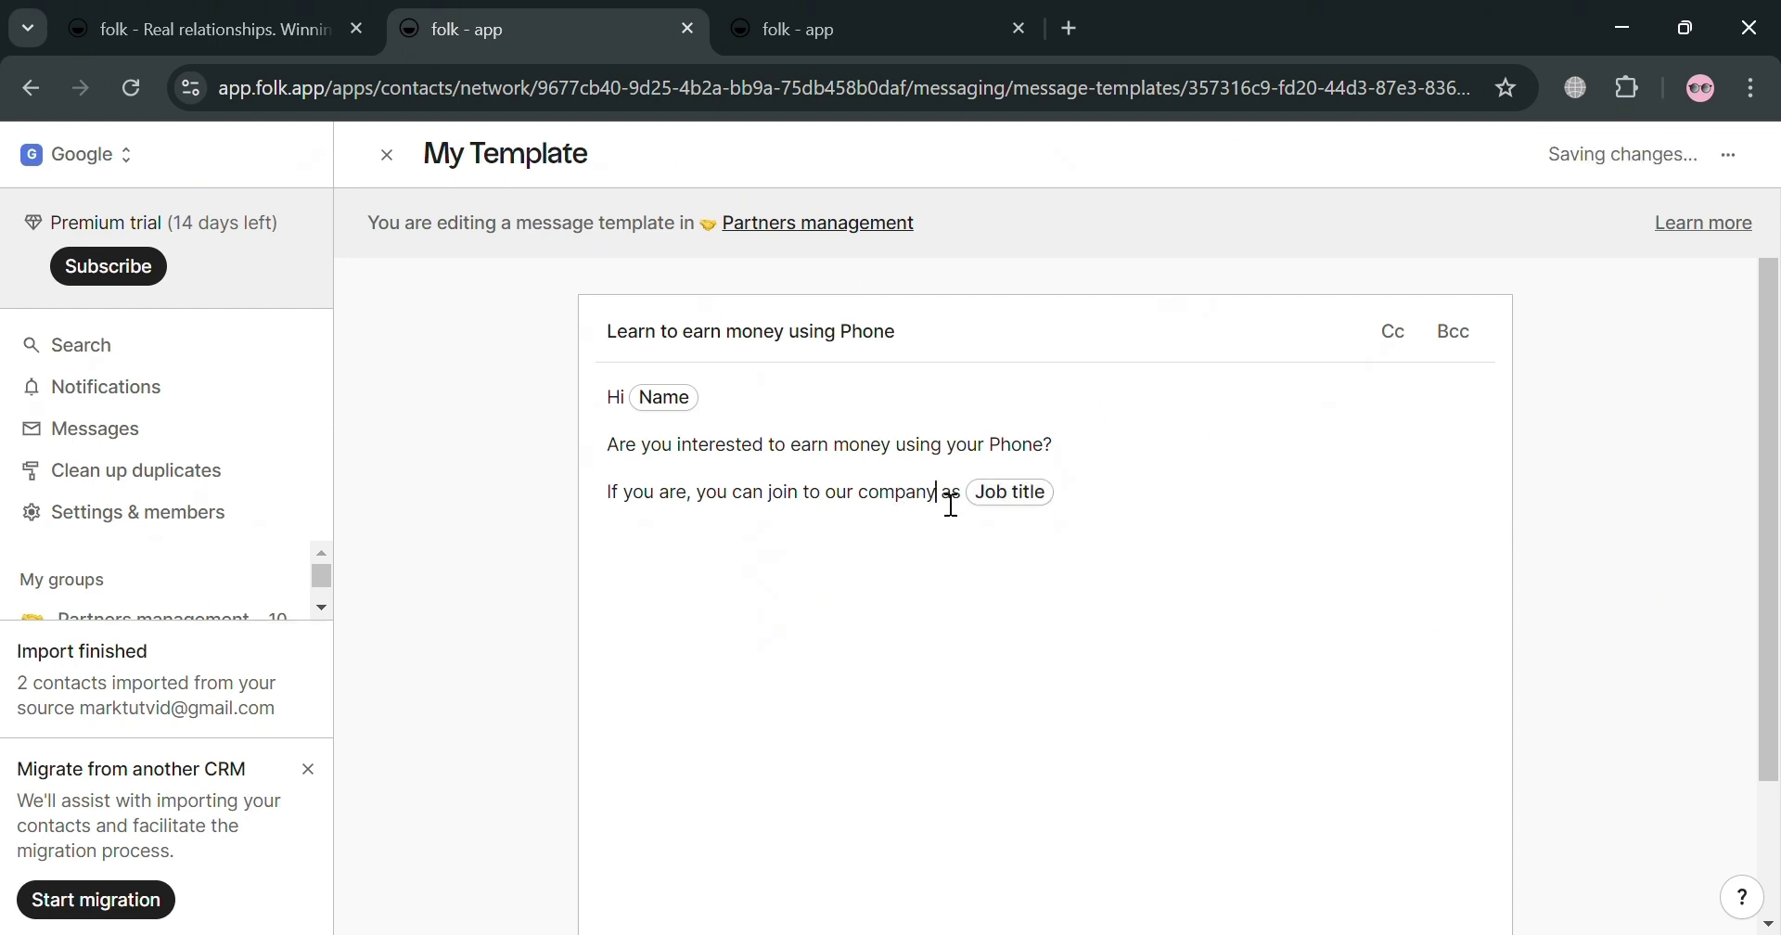
text(/)
key(BackSpace)
text(/)
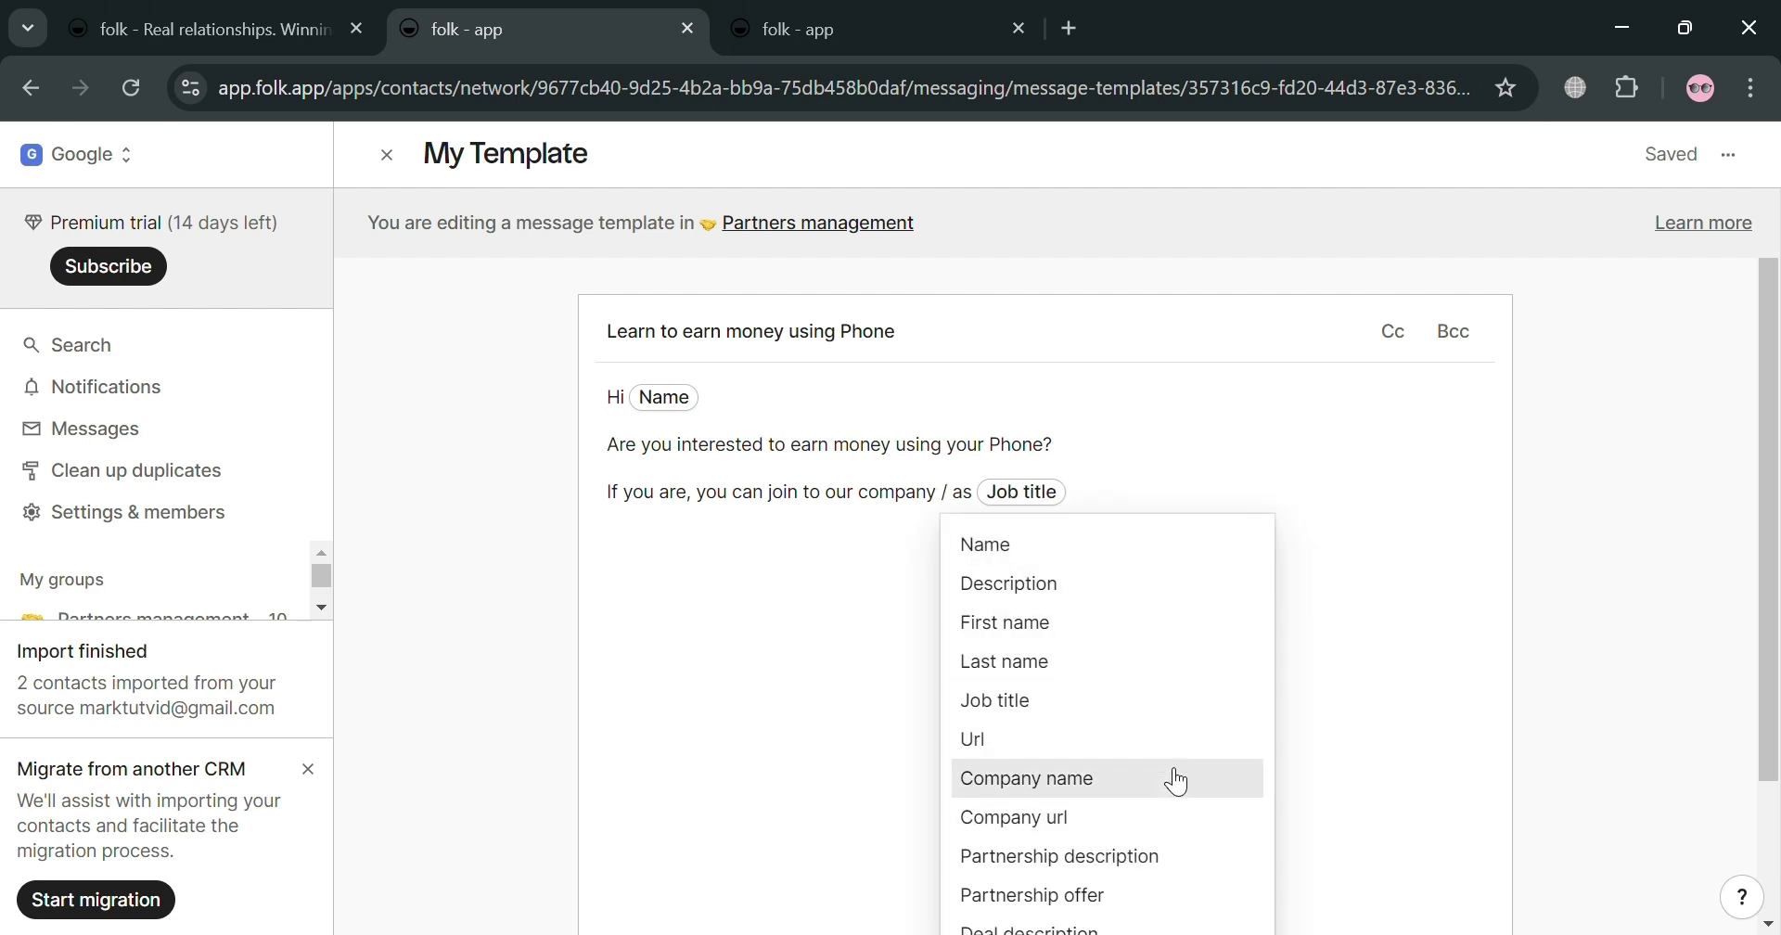
click(1178, 782)
click(1281, 504)
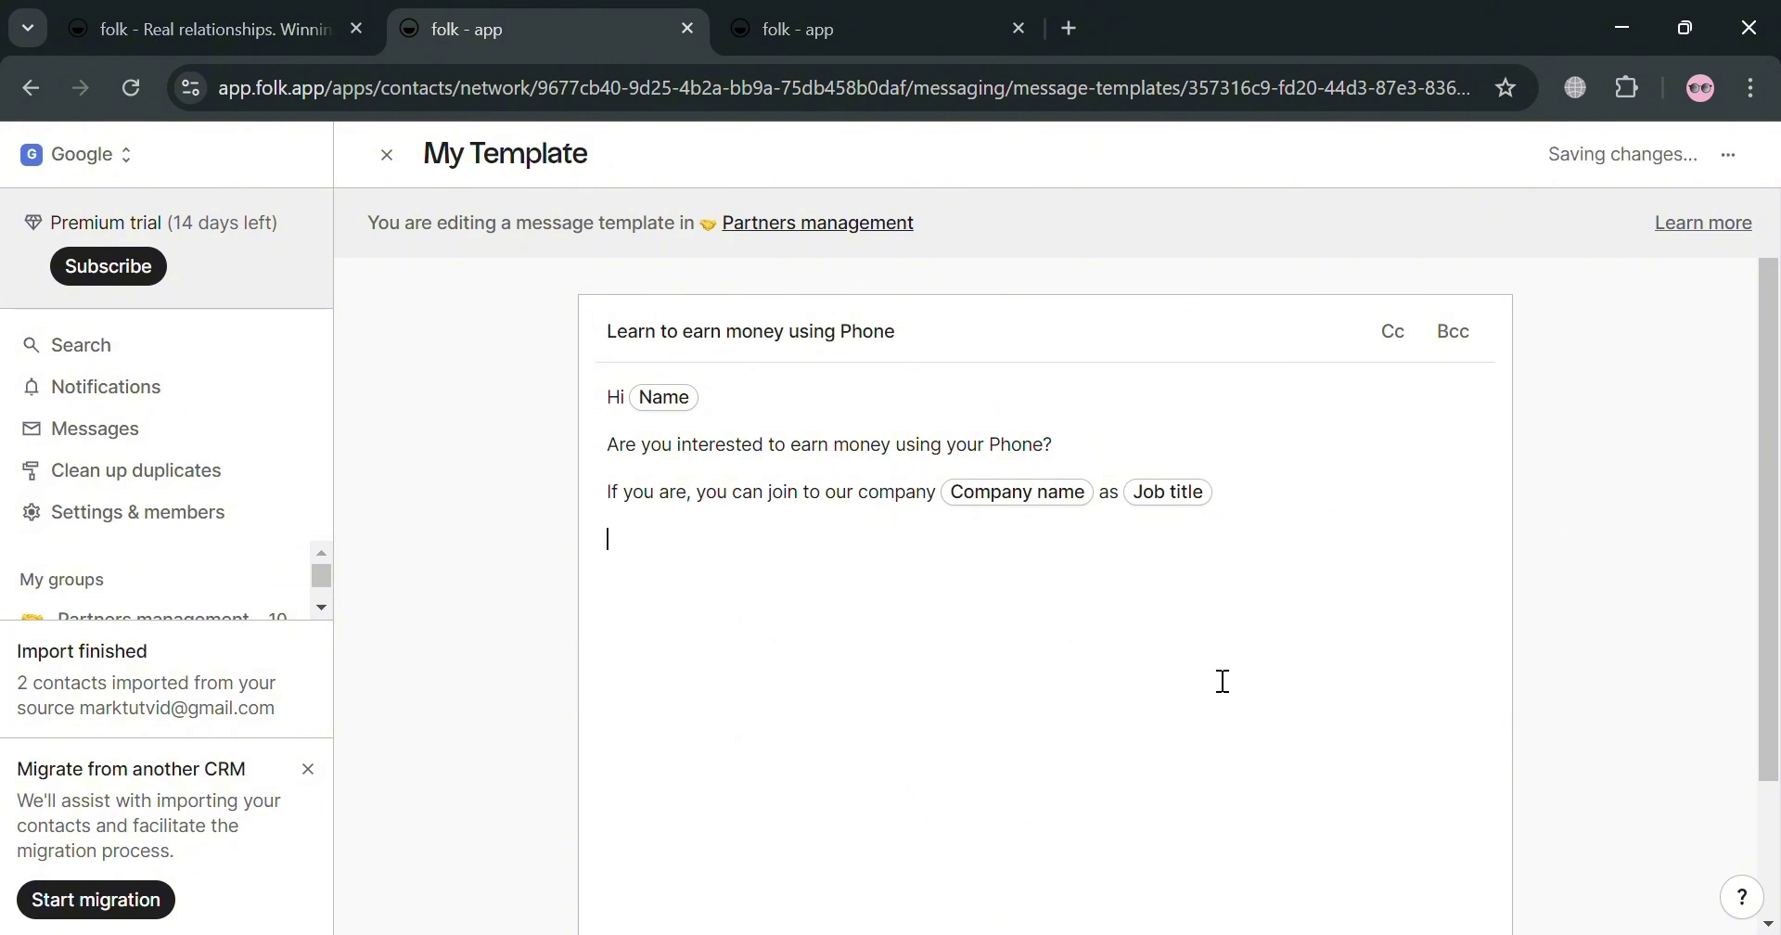
scroll(1221, 680, down, 2)
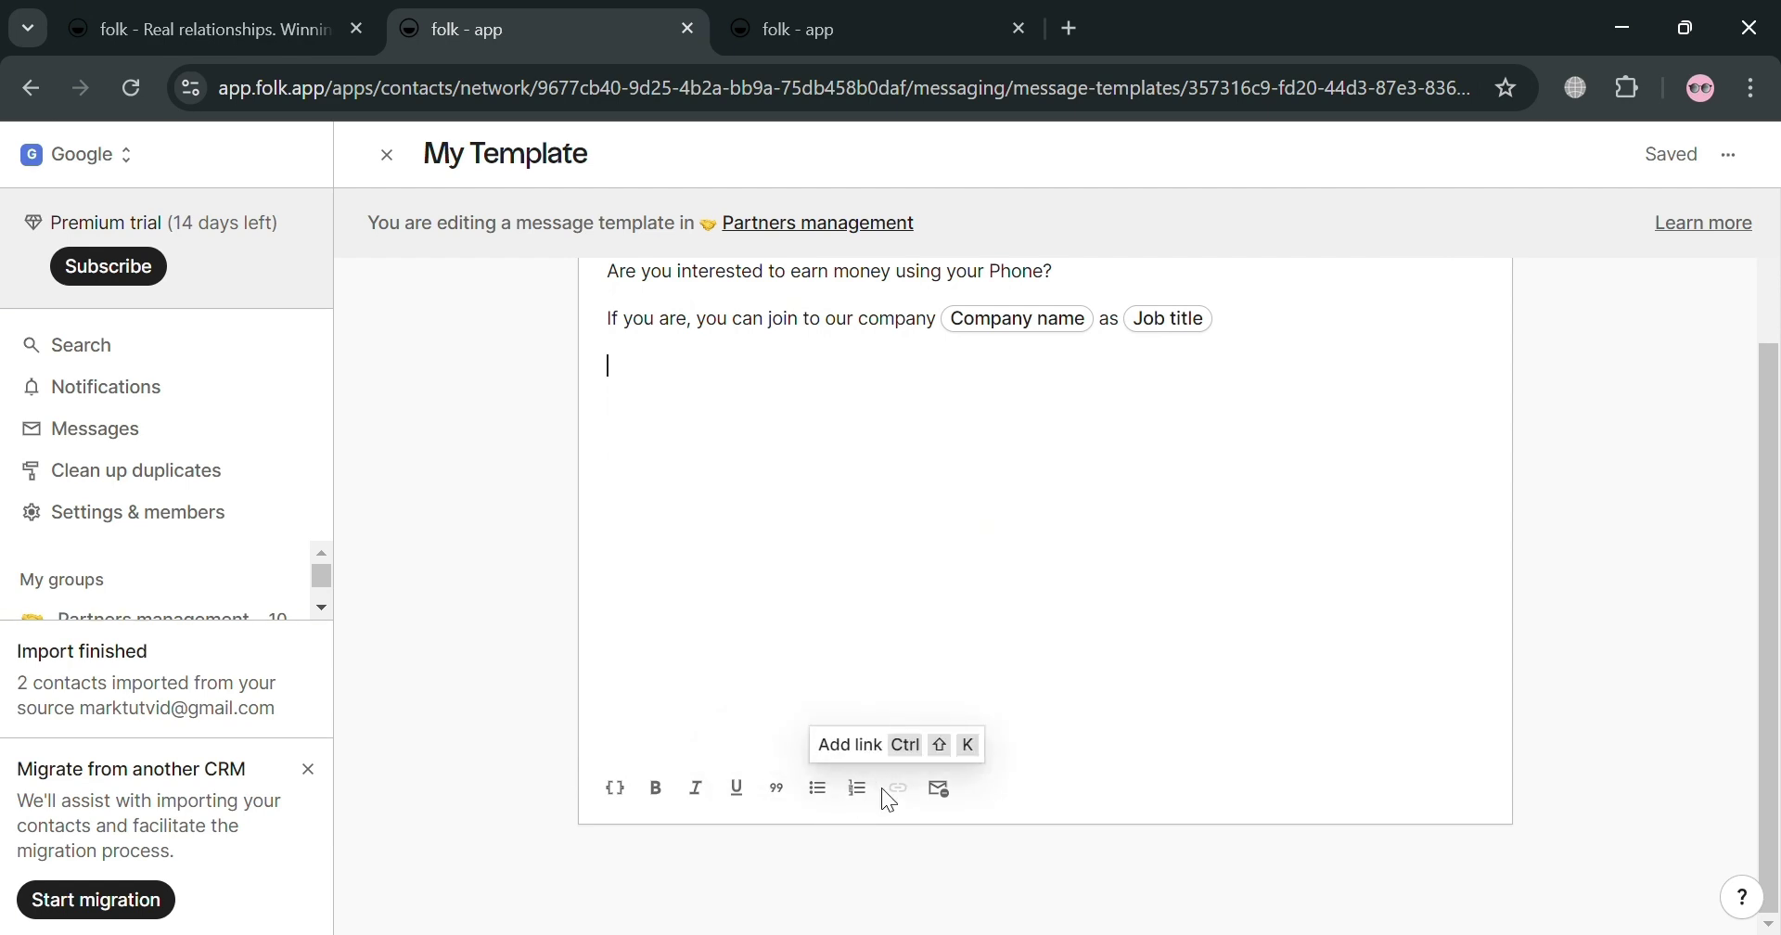
Step: Insert and undo an unsubscribe link, then close the variable list without inserting anything
click(940, 789)
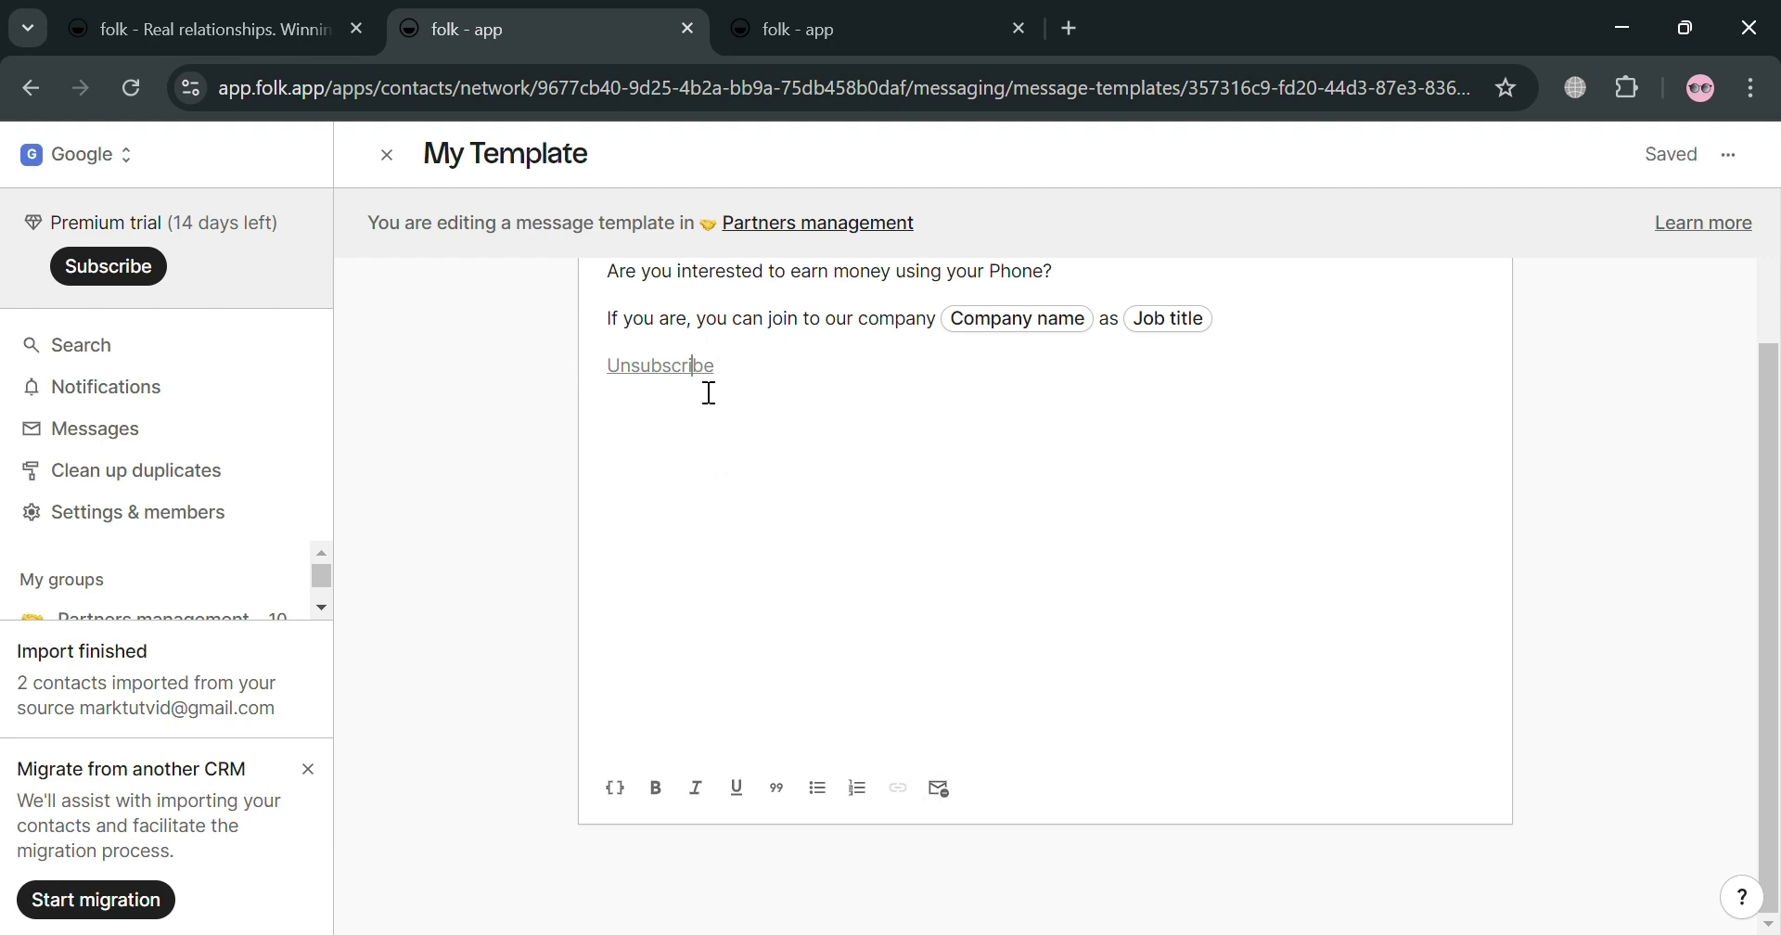
key(ctrl+z)
scroll(712, 467, up, 2)
scroll(1034, 596, down, 2)
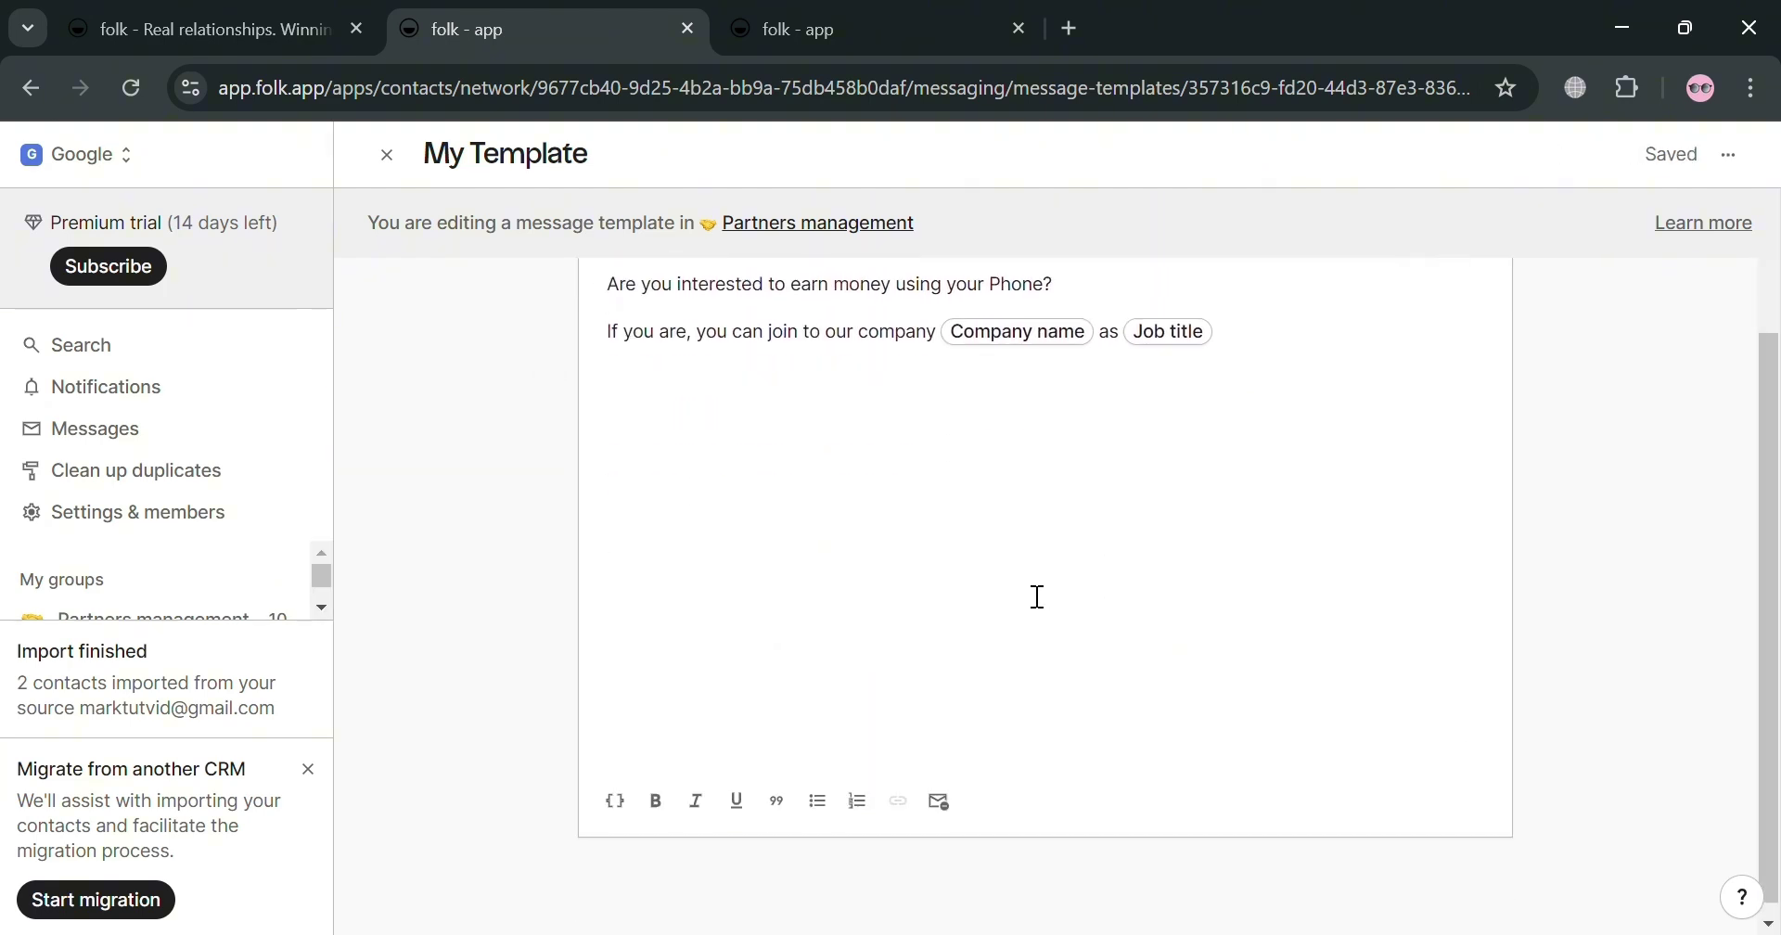
click(615, 789)
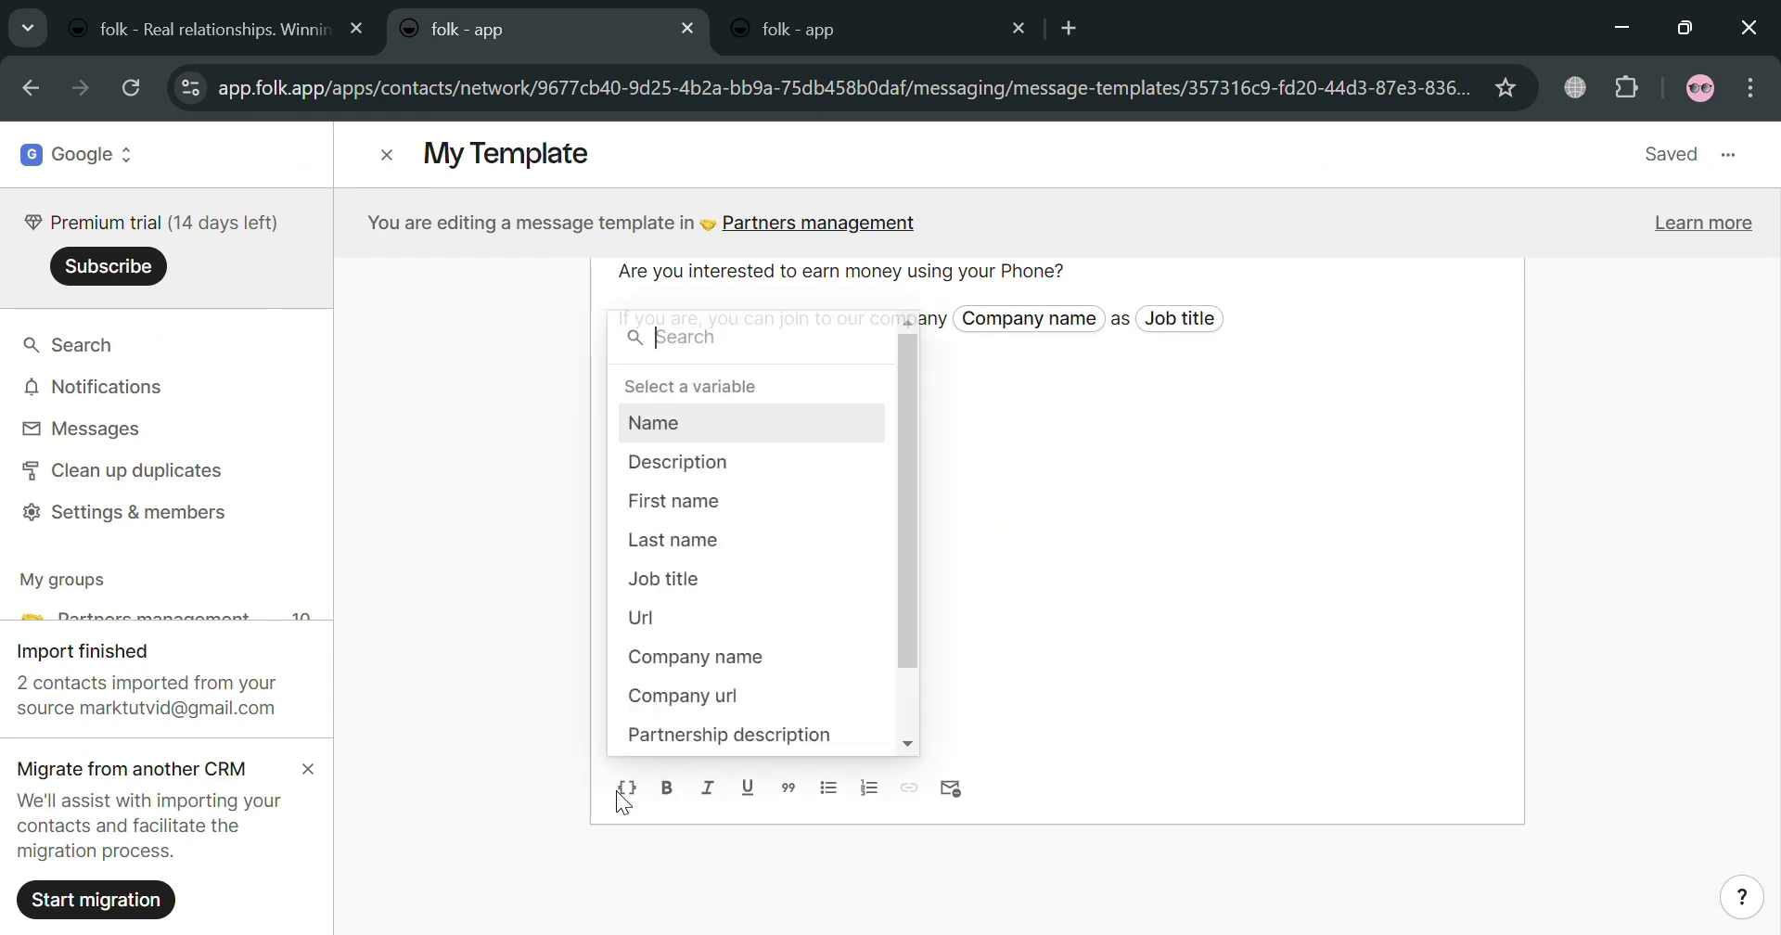
scroll(742, 572, down, 2)
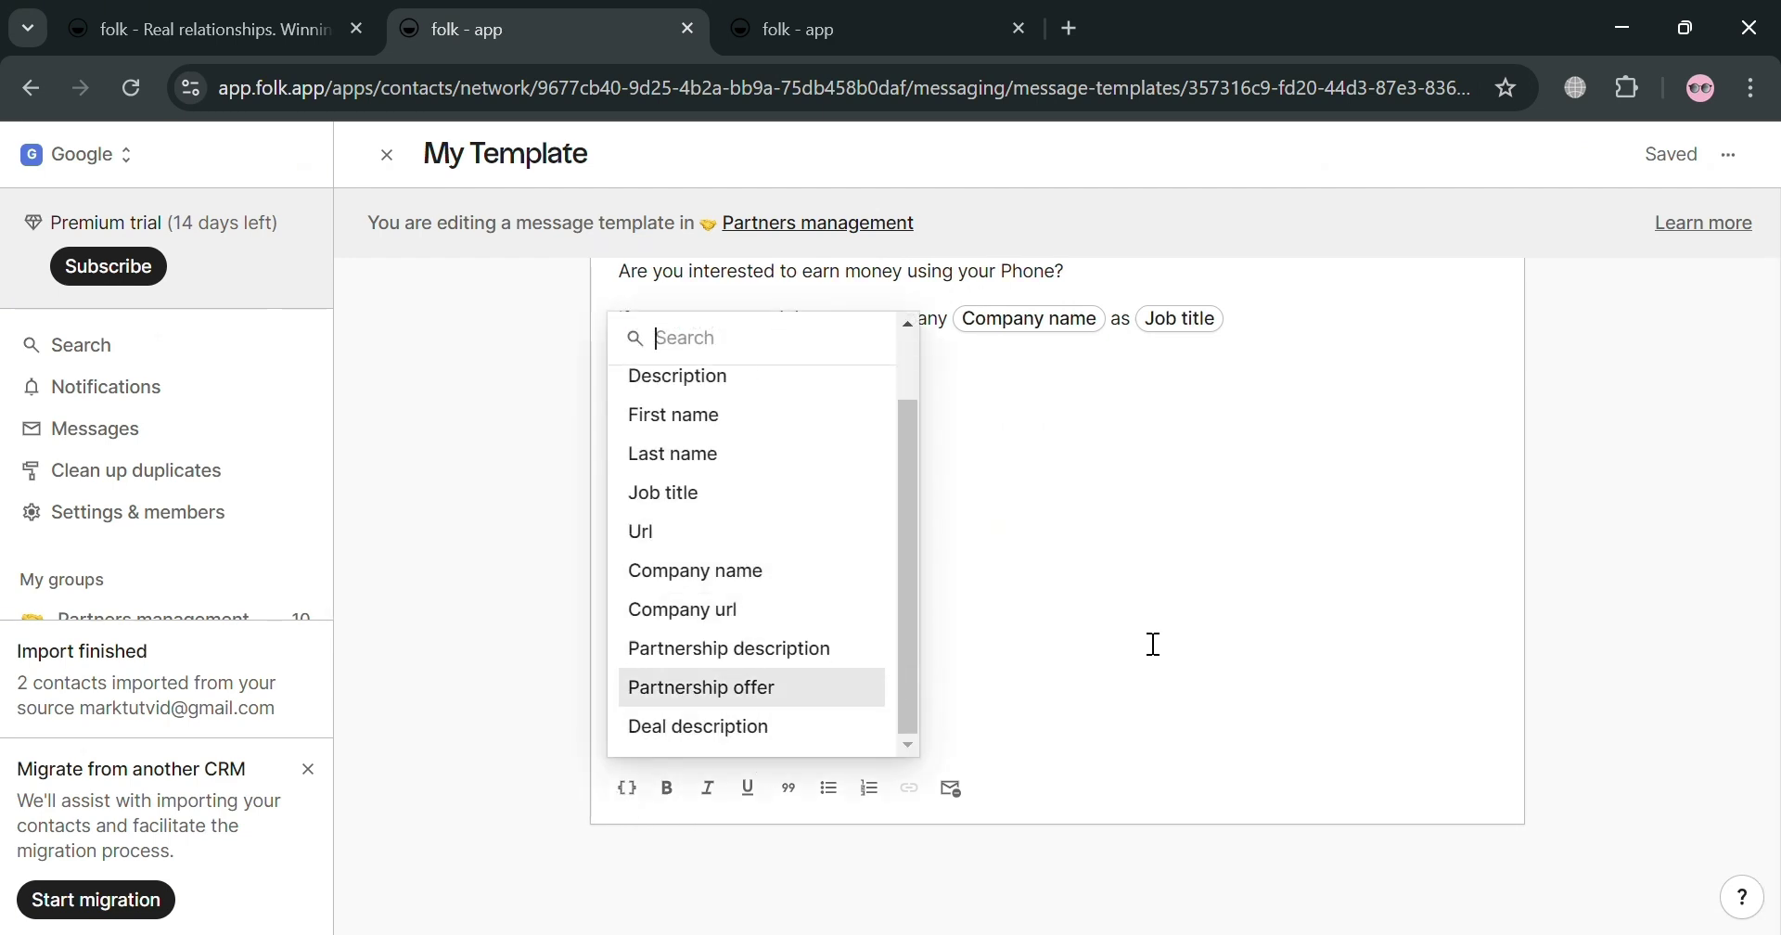
click(1099, 600)
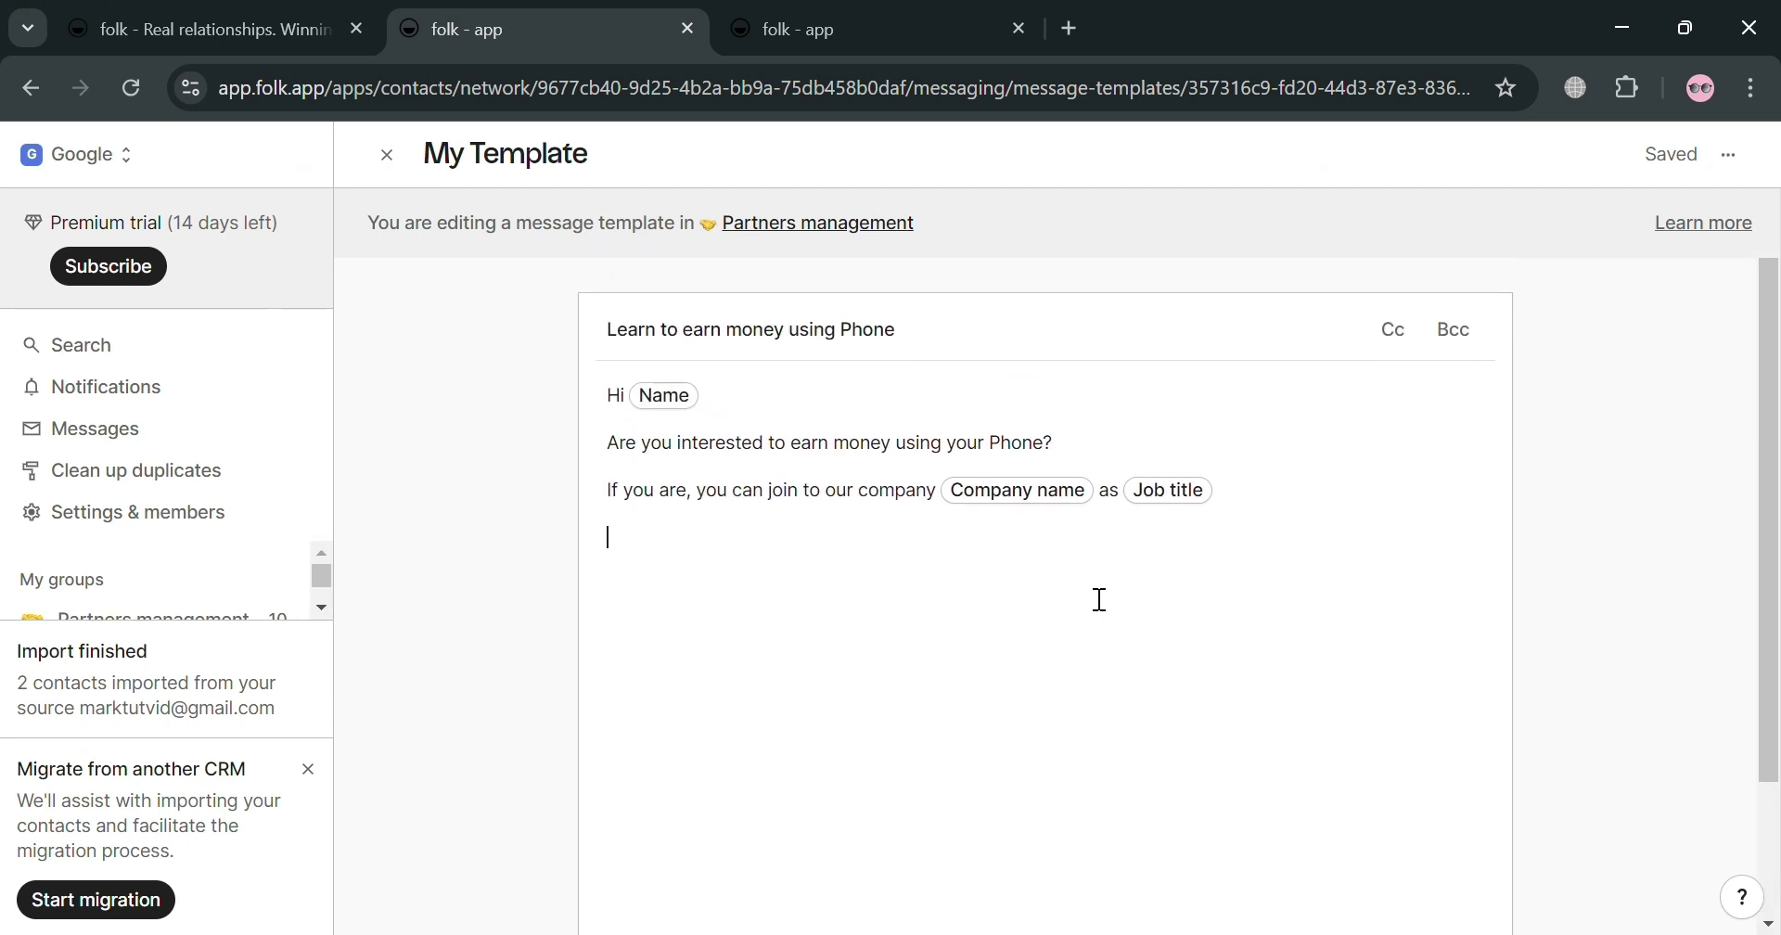
Step: Add empty Cc and Bcc recipient fields to the template
click(1413, 352)
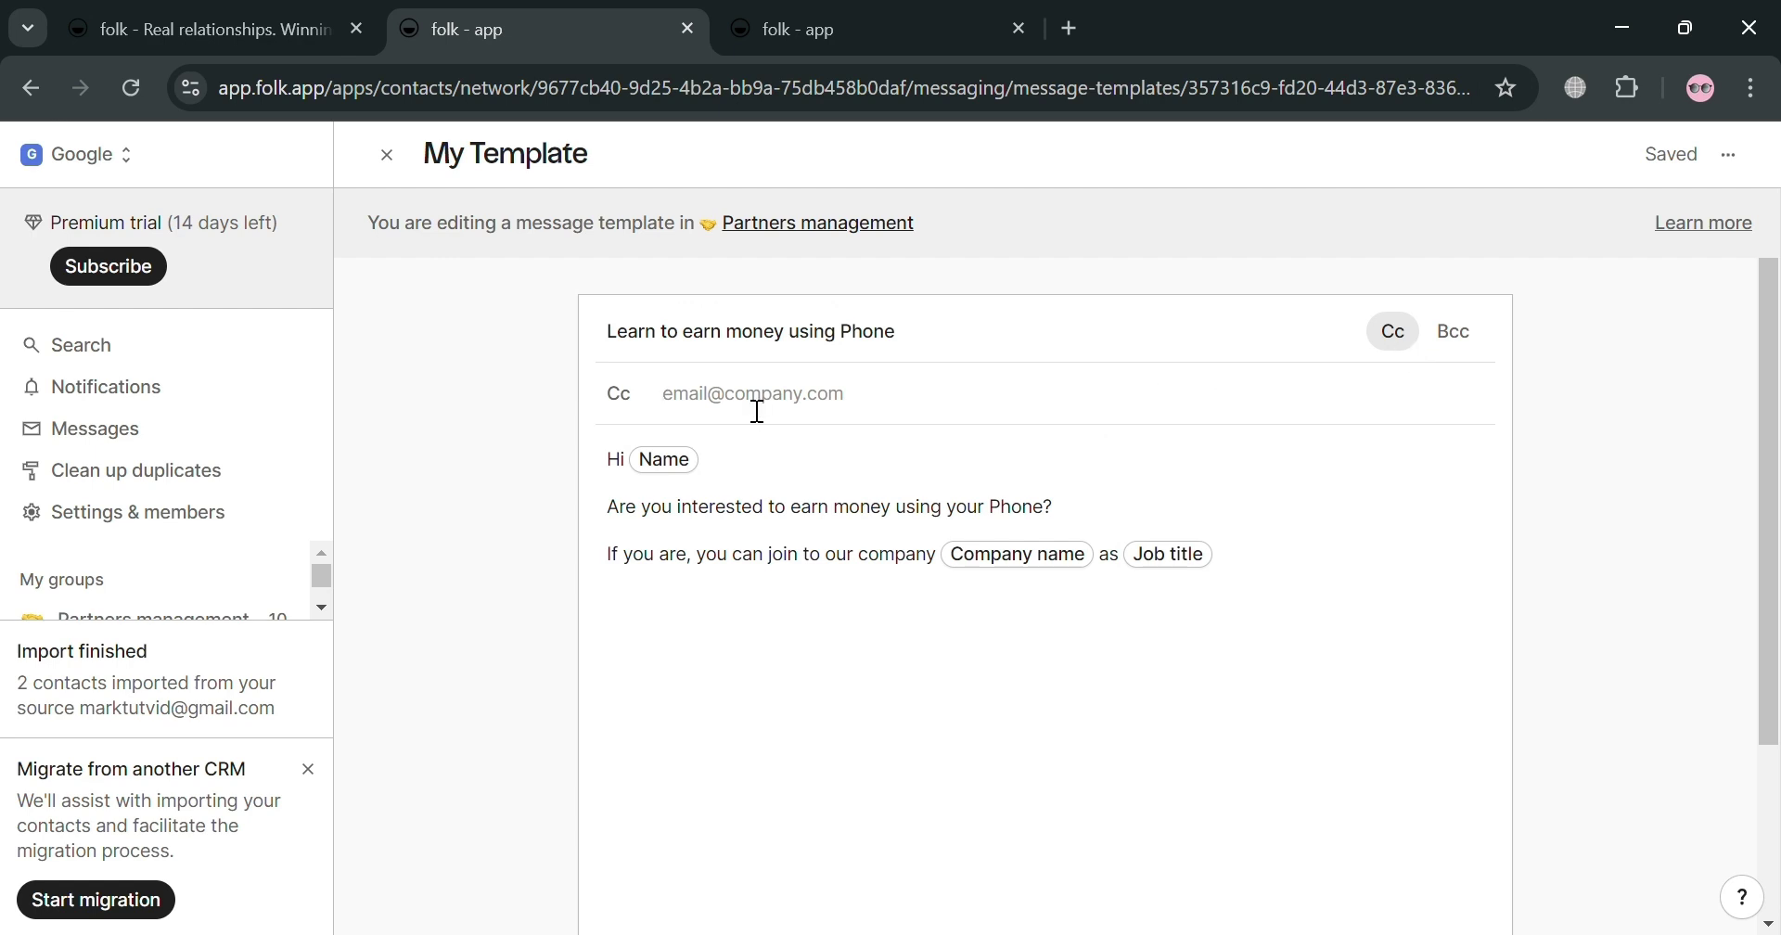
click(1453, 352)
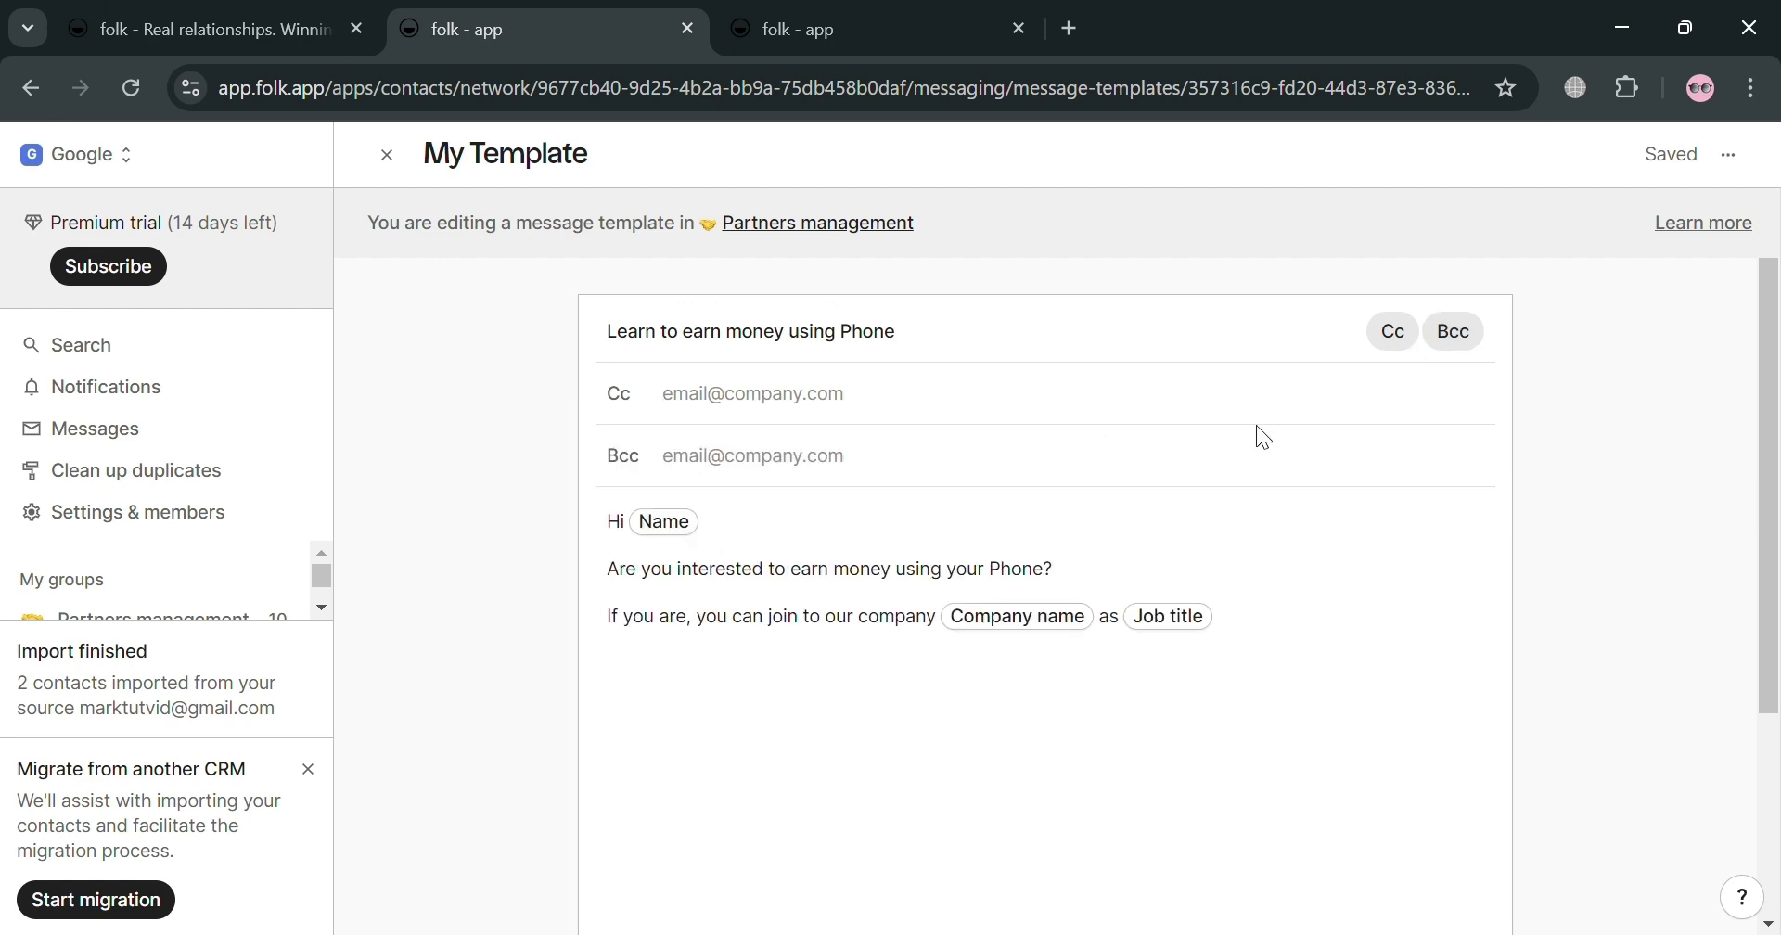
click(1340, 636)
scroll(1737, 394, down, 2)
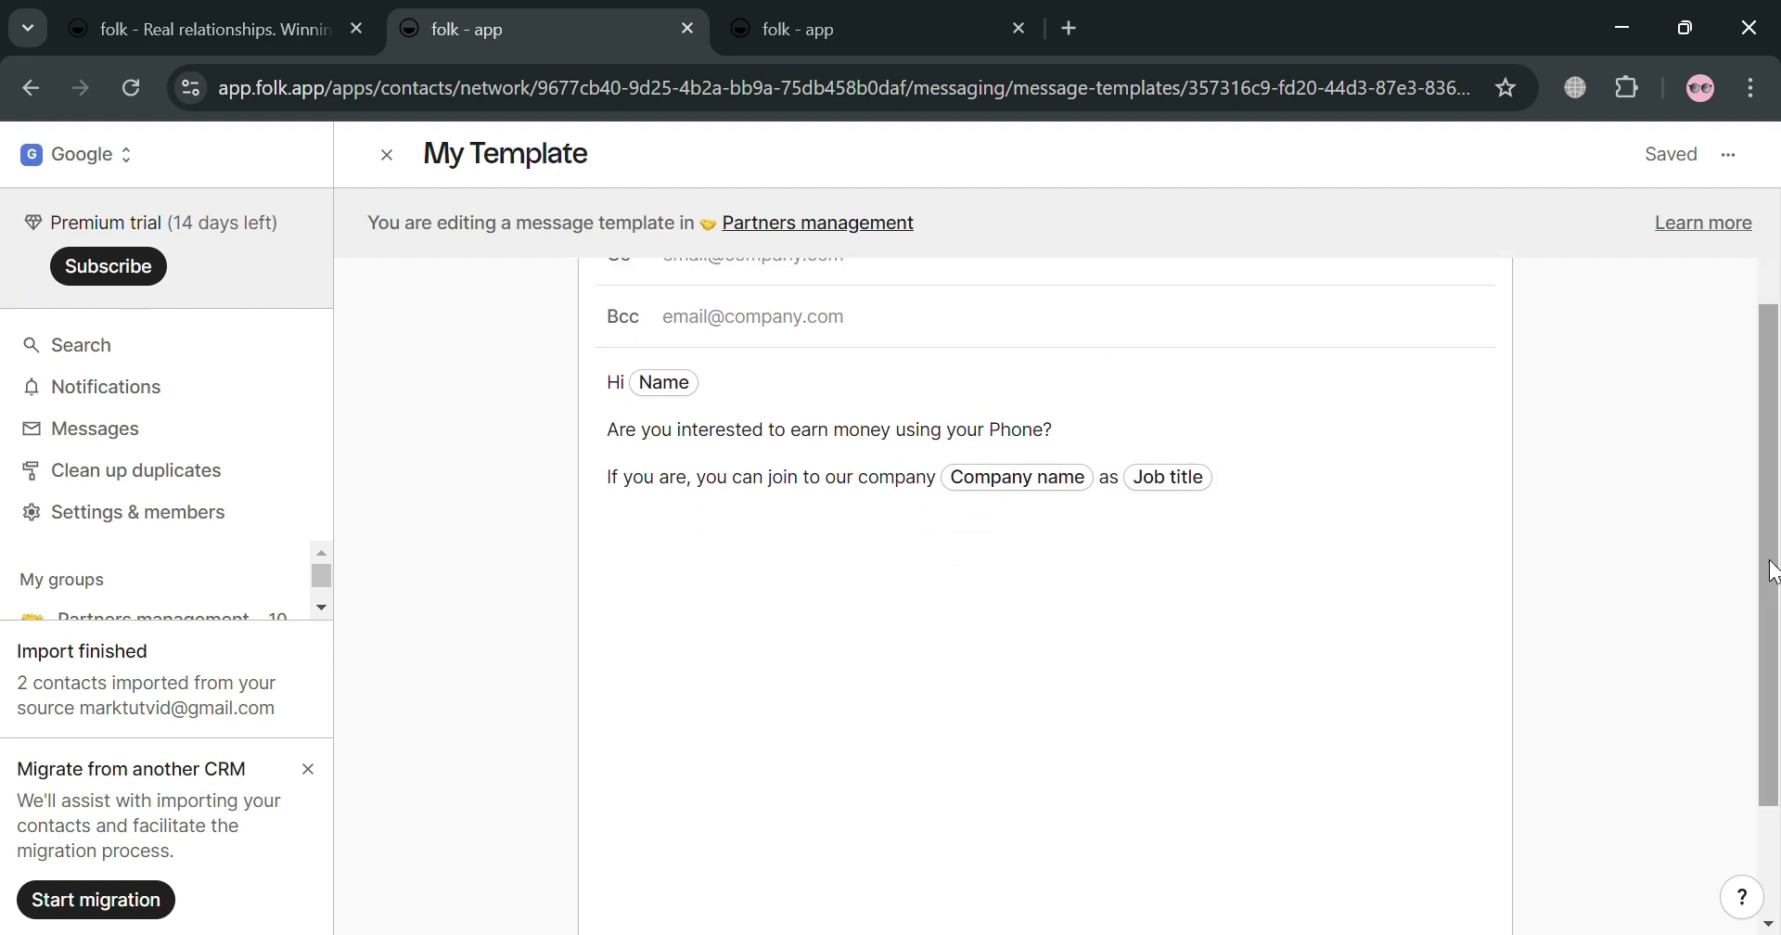
Step: Enter a company e-mail address as the Cc recipient and zoom the page in
scroll(1046, 569, up, 2)
click(936, 412)
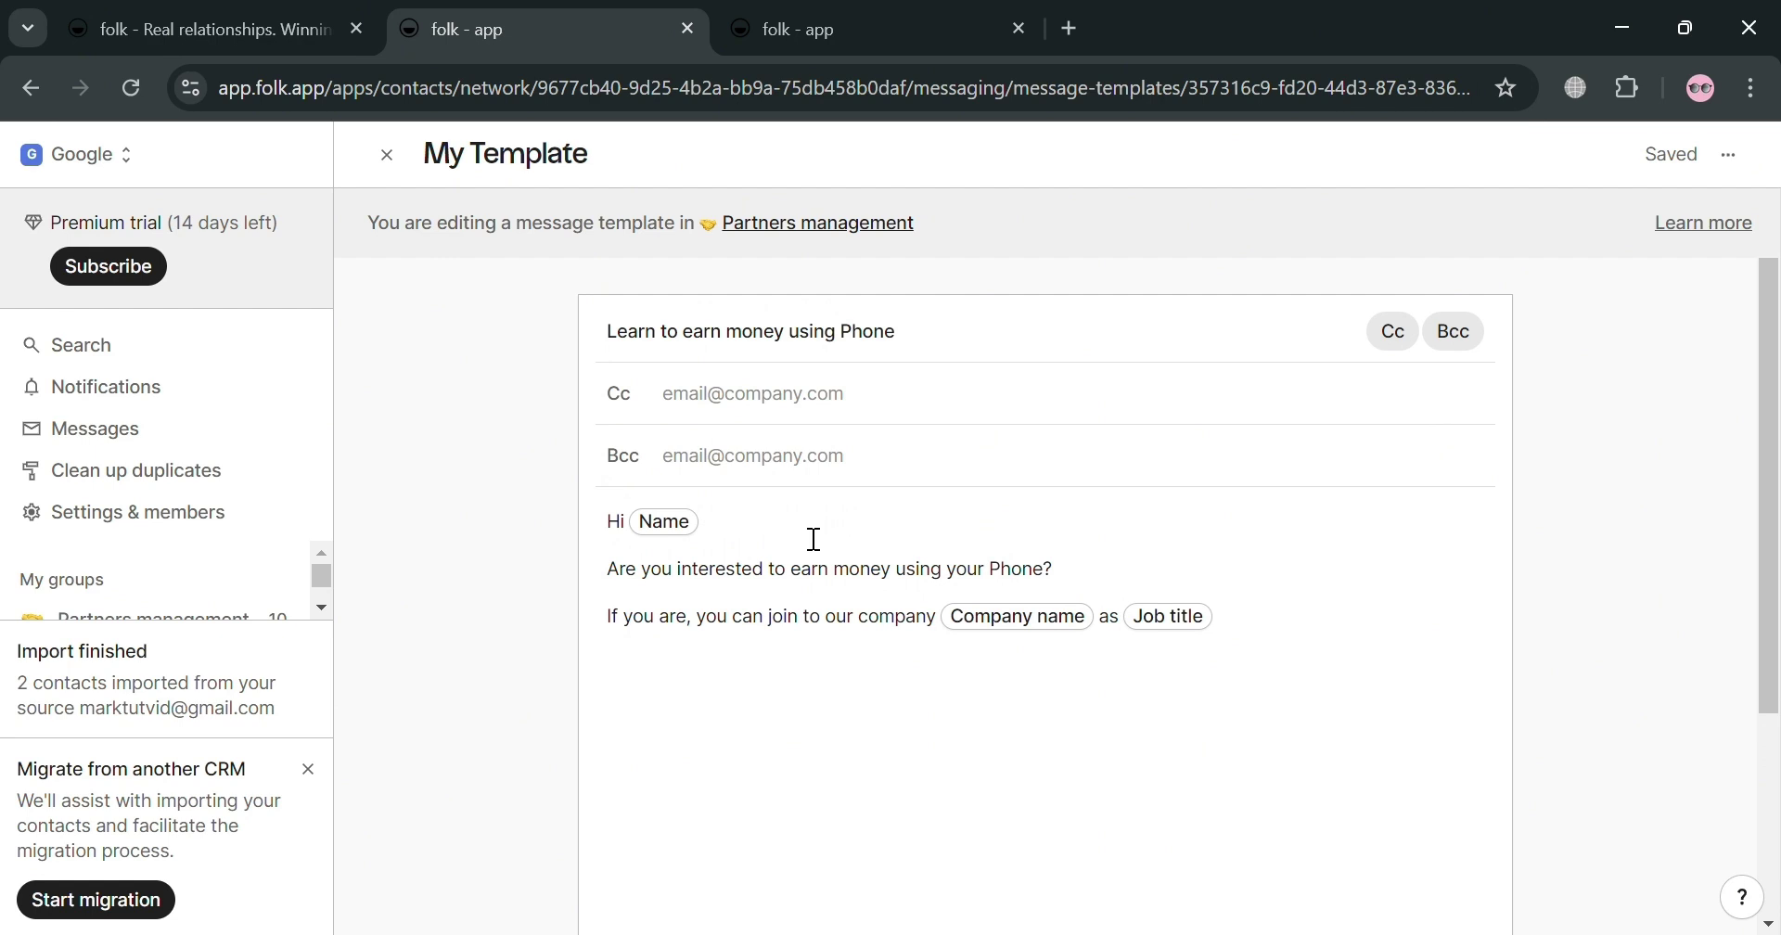
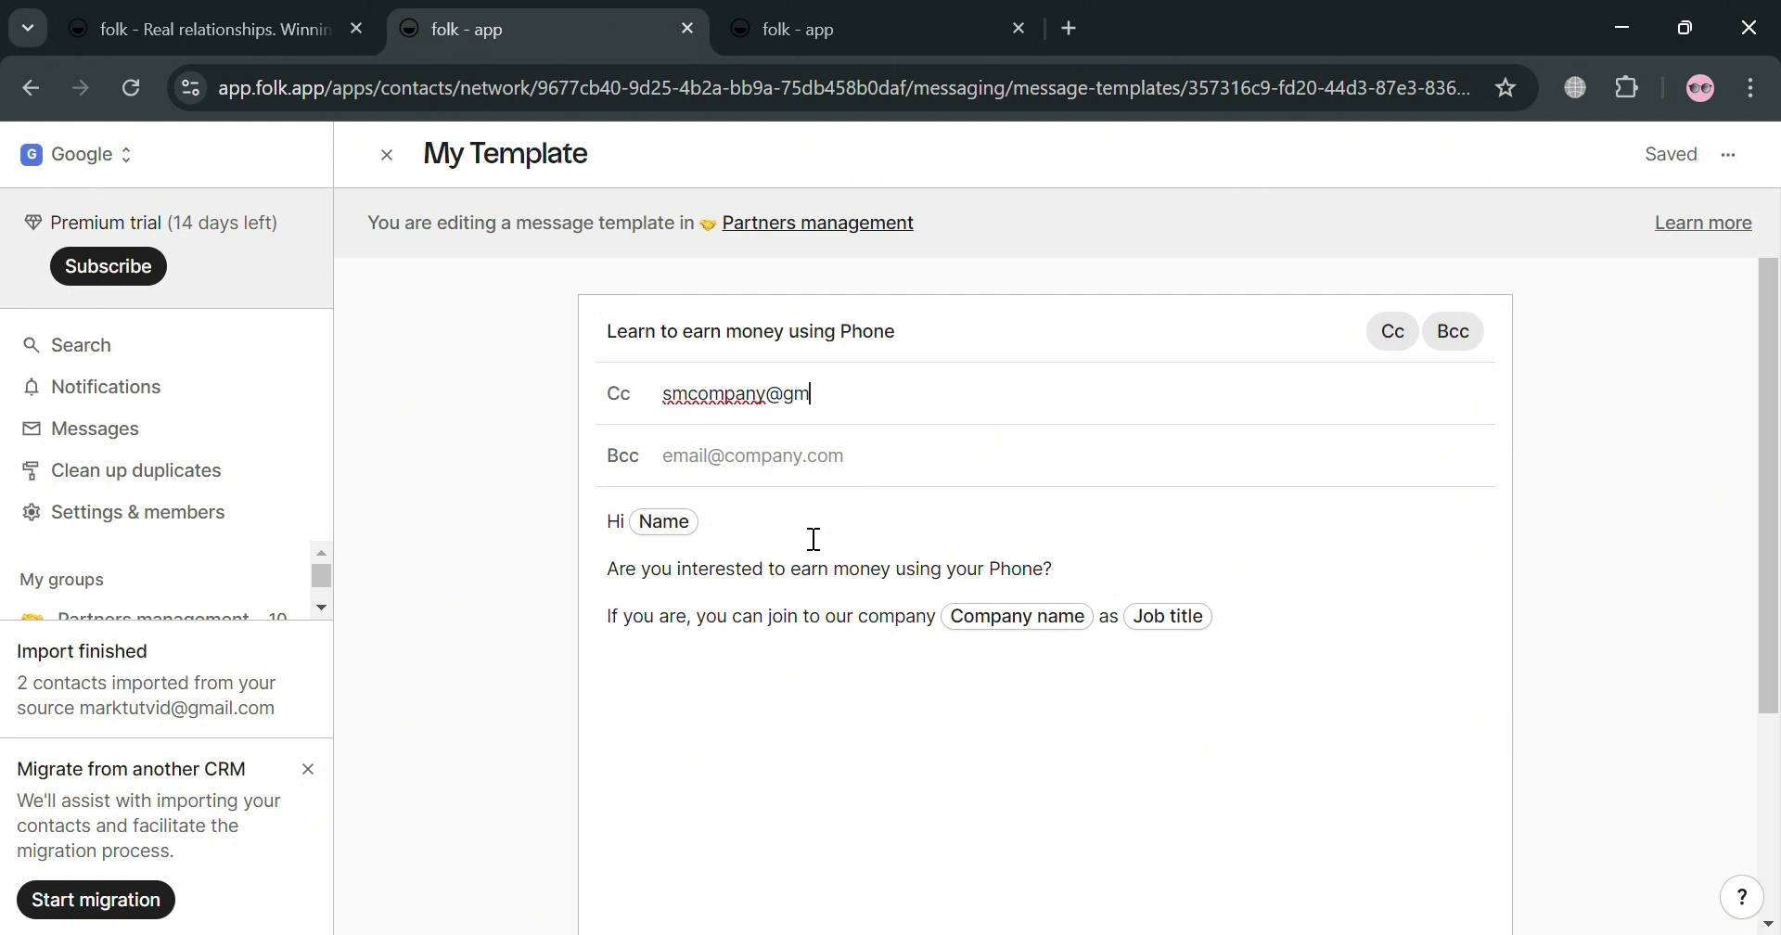
click(998, 473)
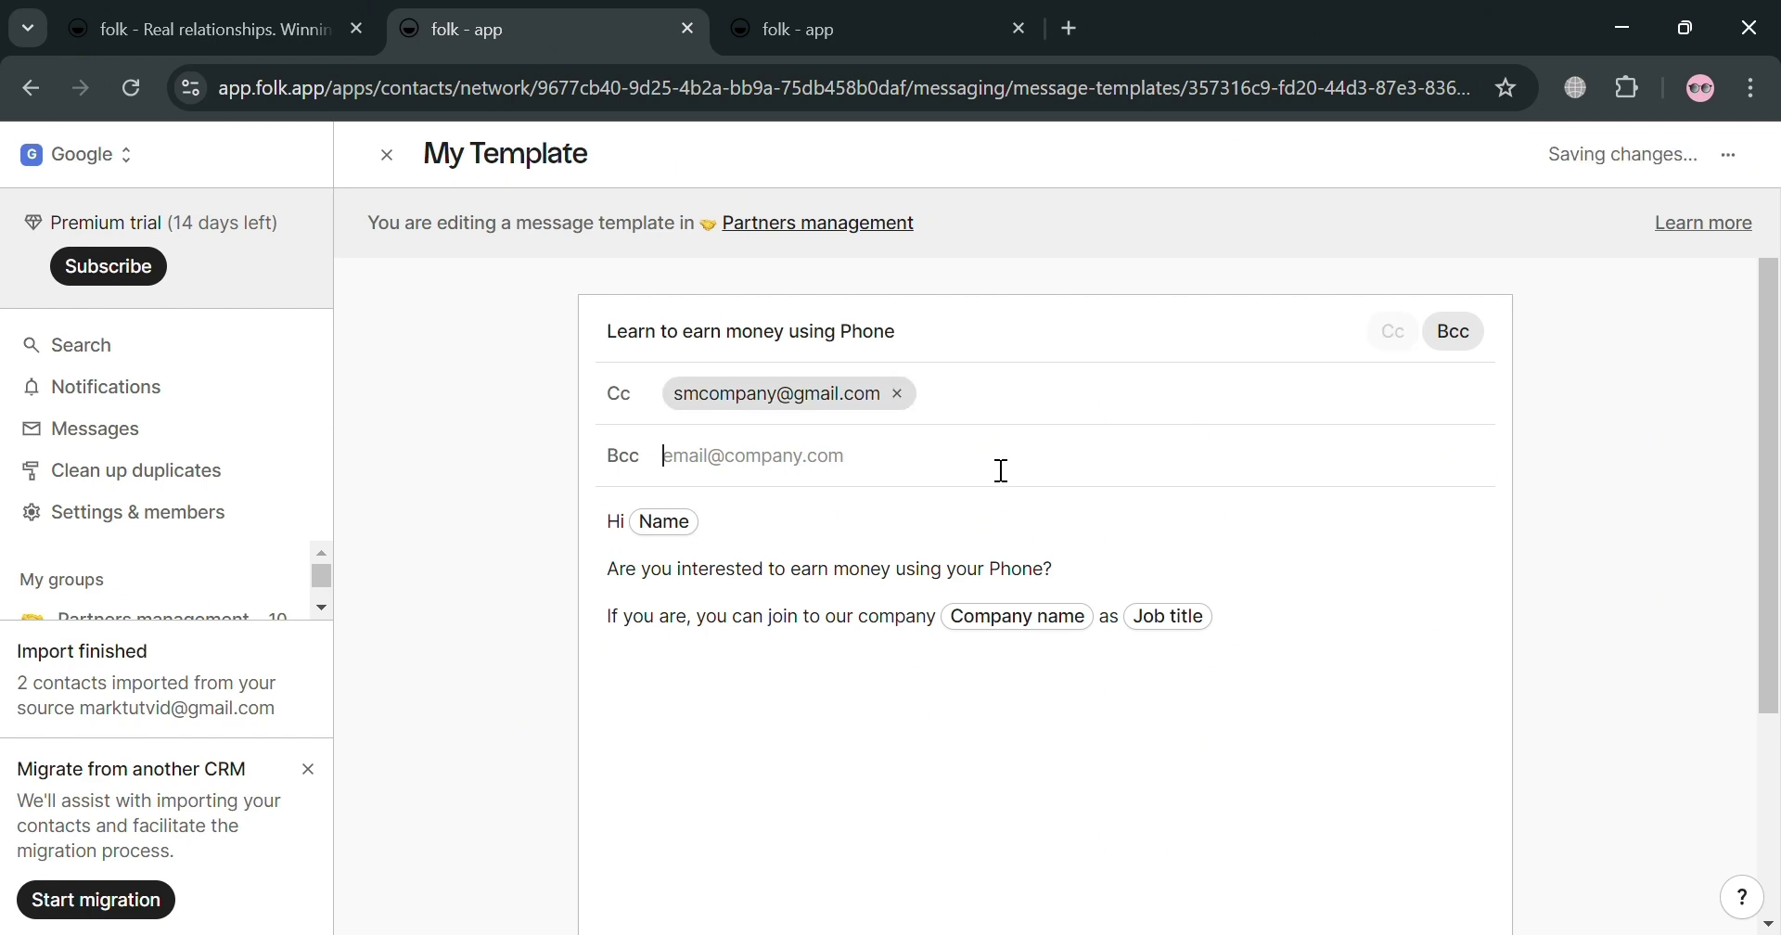
scroll(1200, 656, down, 2)
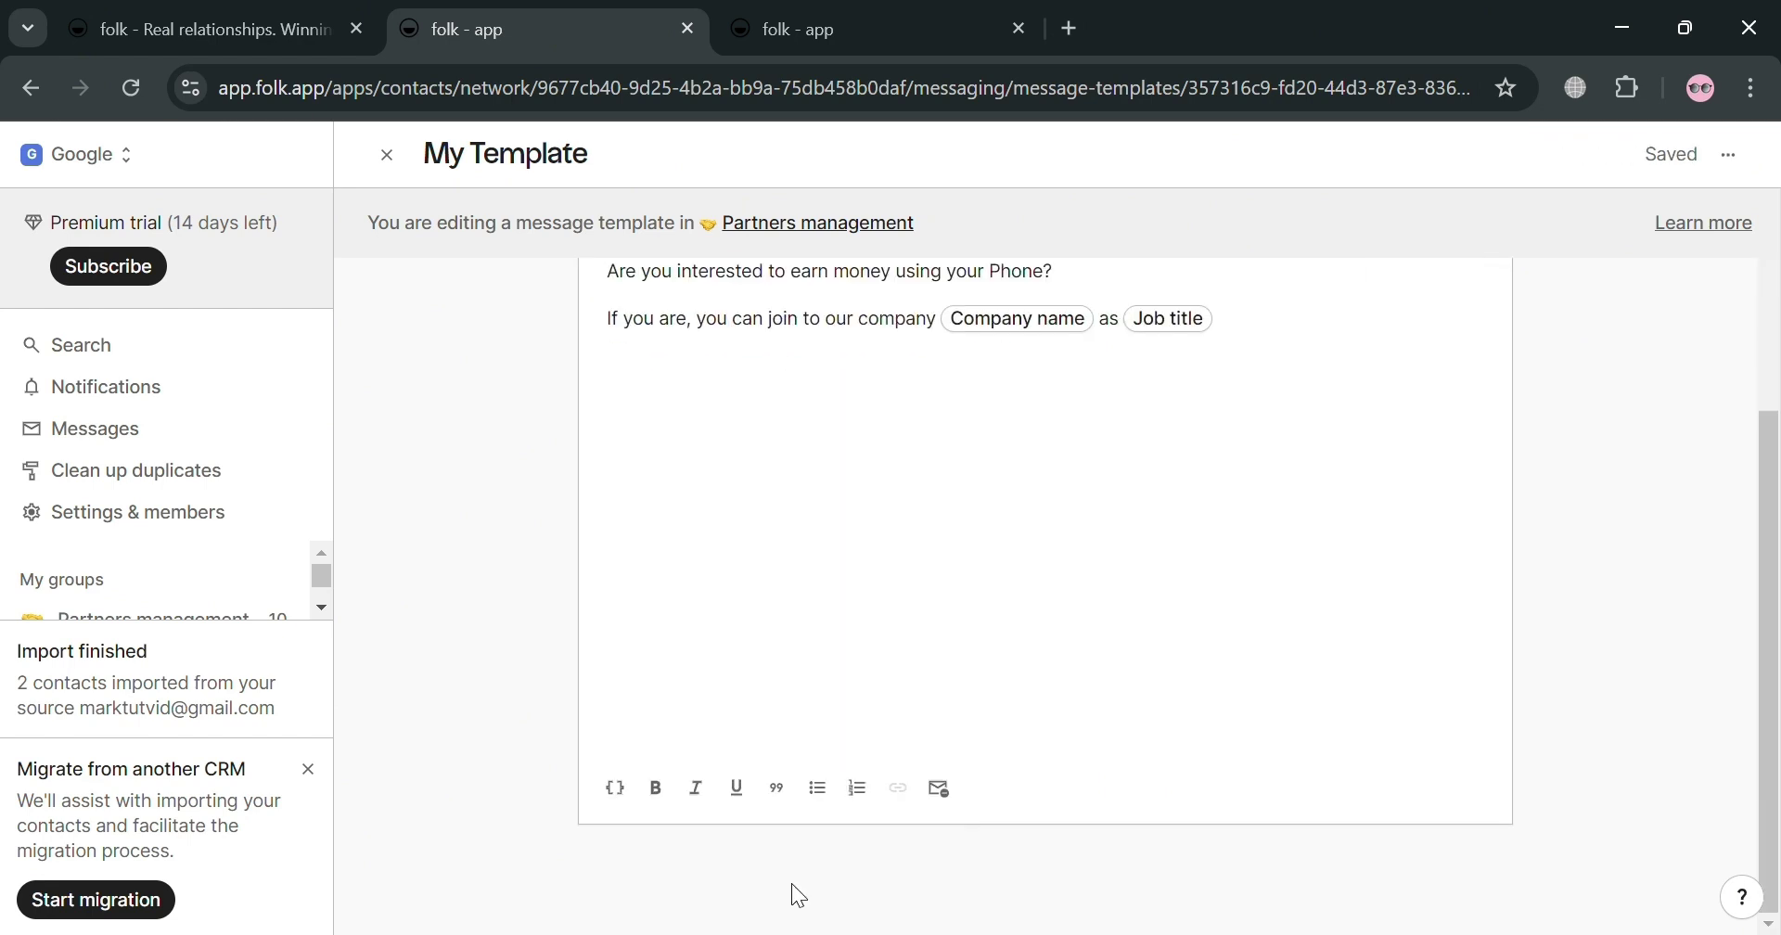
scroll(1099, 675, up, 2)
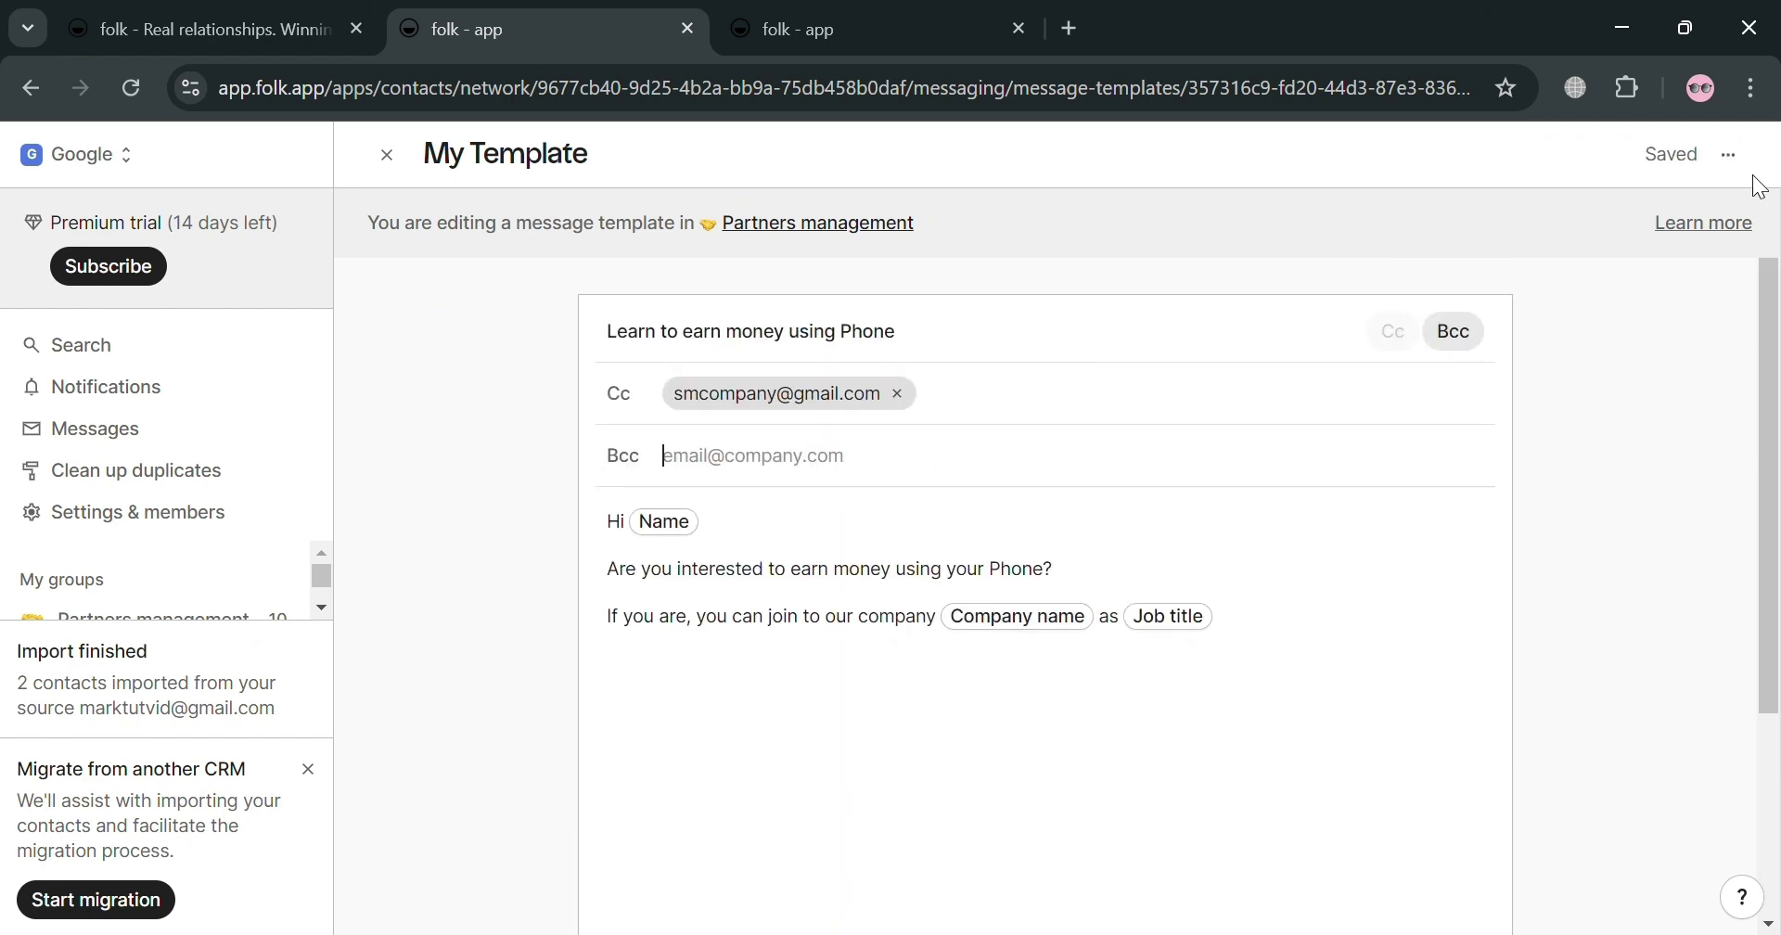
key(ctrl+plus)
key(ctrl+plus)
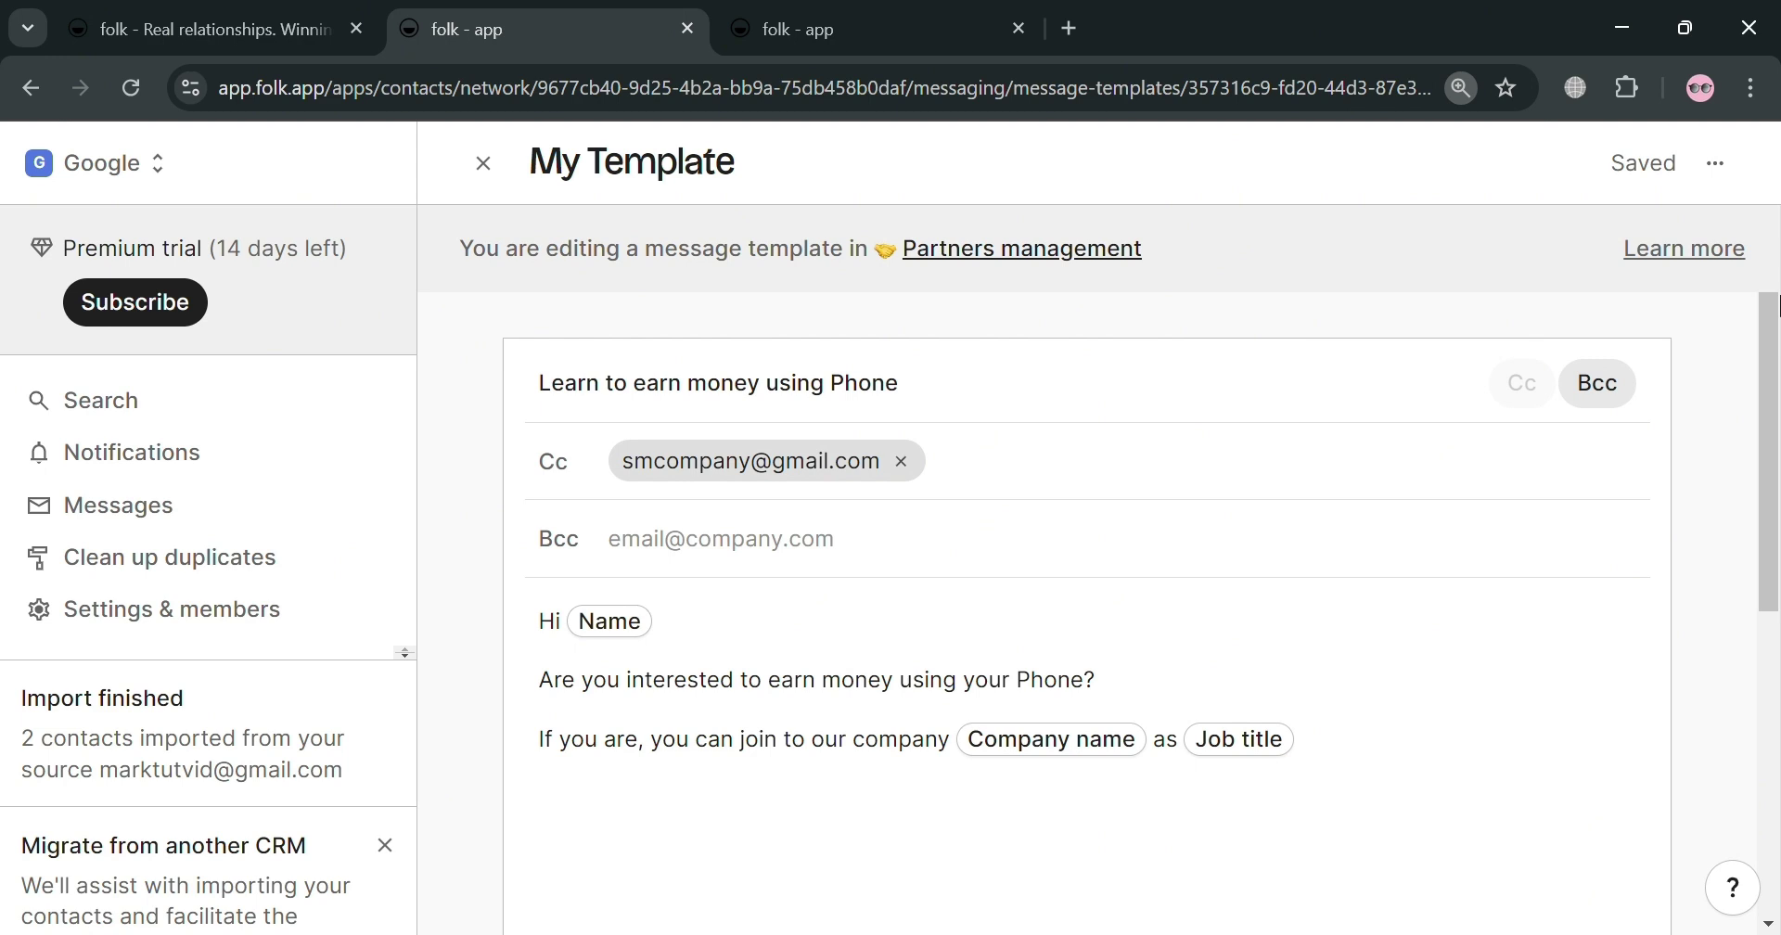
key(ctrl+plus)
key(ctrl+plus)
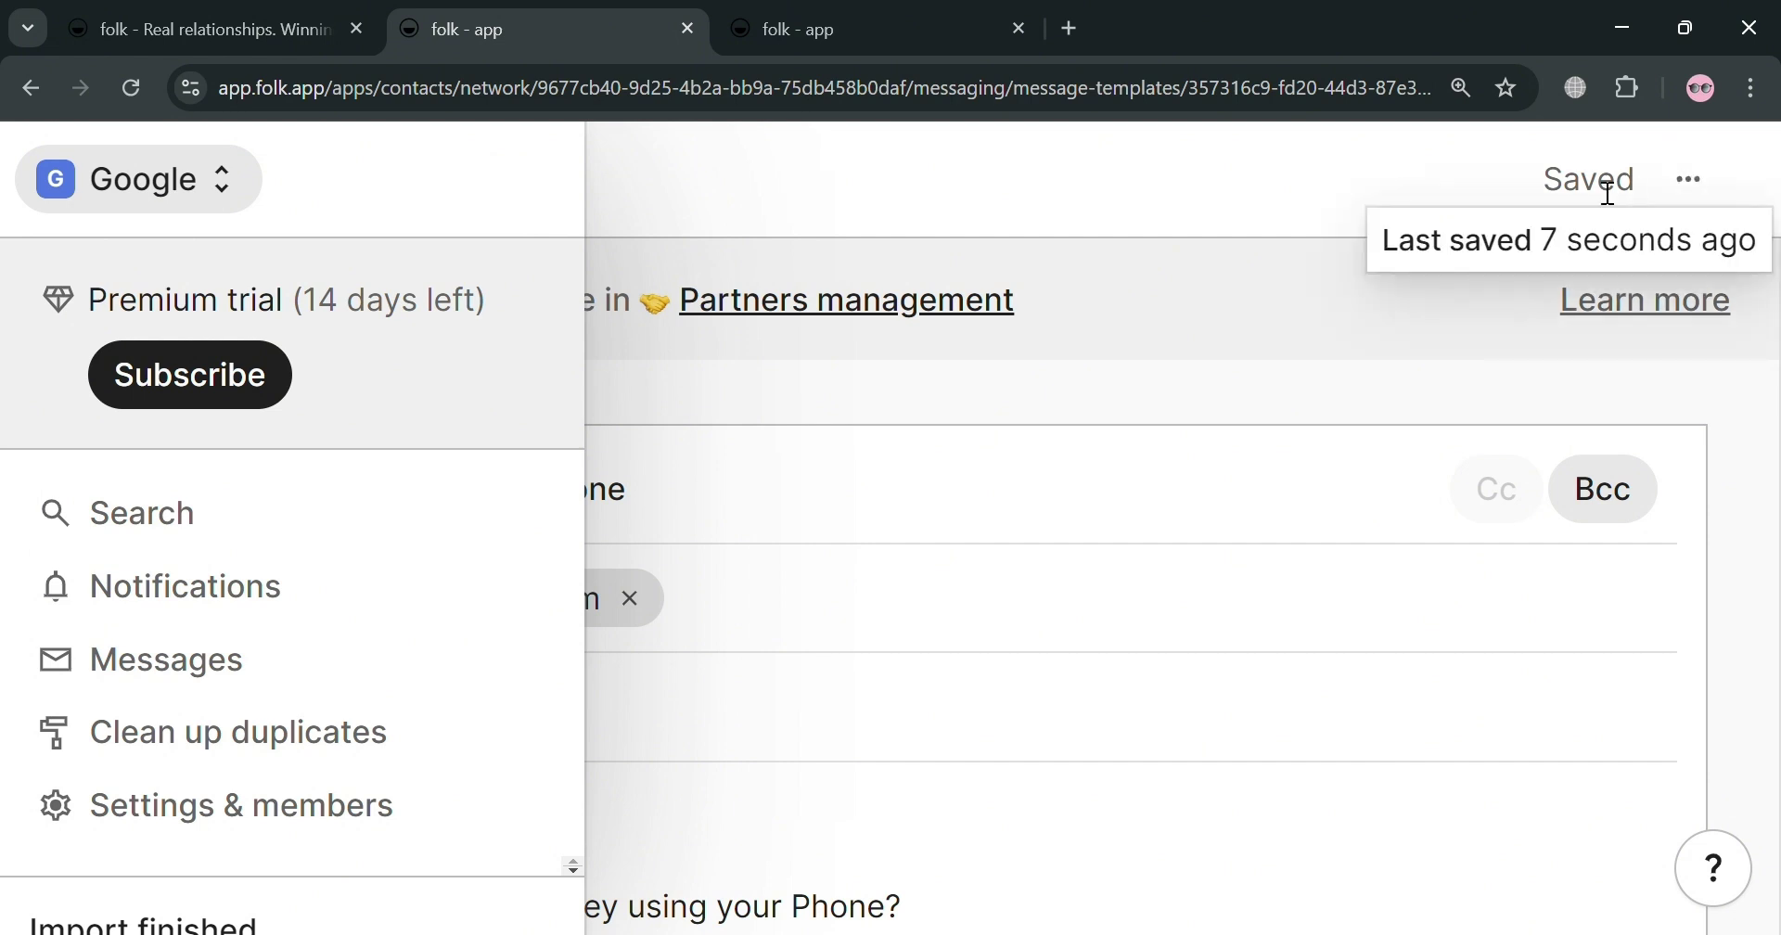
click(1666, 182)
click(1378, 224)
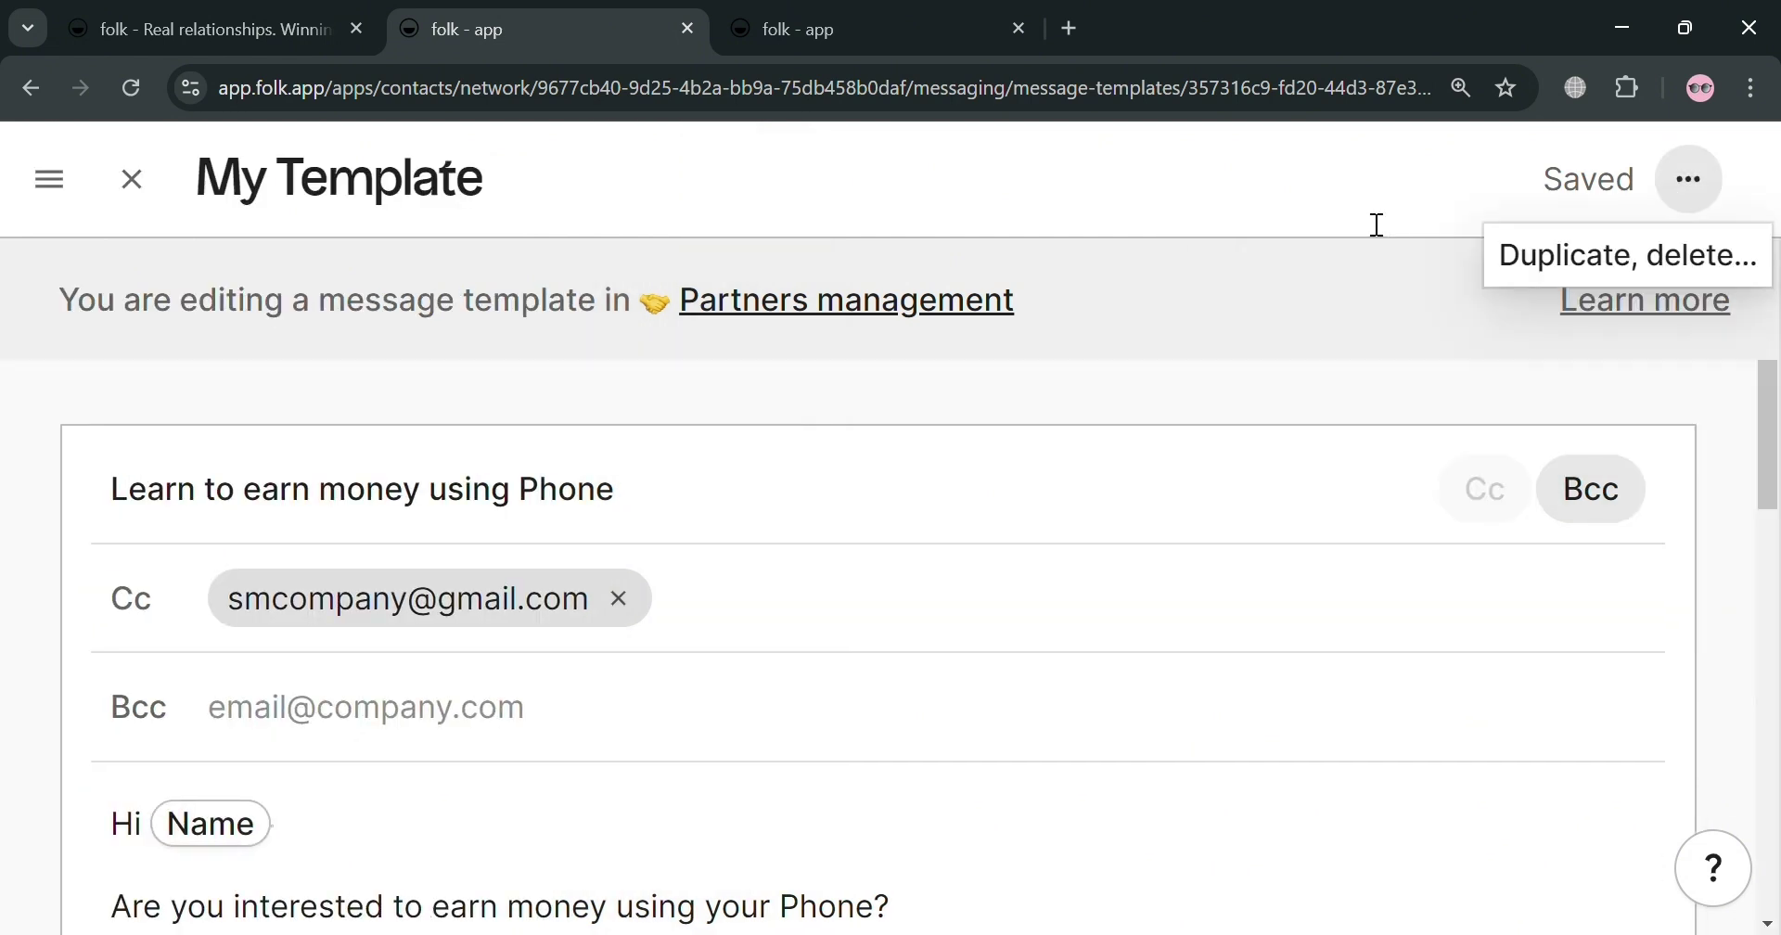
key(ctrl+plus)
key(ctrl+plus)
key(ctrl+plus)
key(ctrl+plus)
key(ctrl+minus)
key(ctrl+minus)
key(ctrl+minus)
key(ctrl+minus)
key(ctrl+minus)
key(ctrl+minus)
key(ctrl+minus)
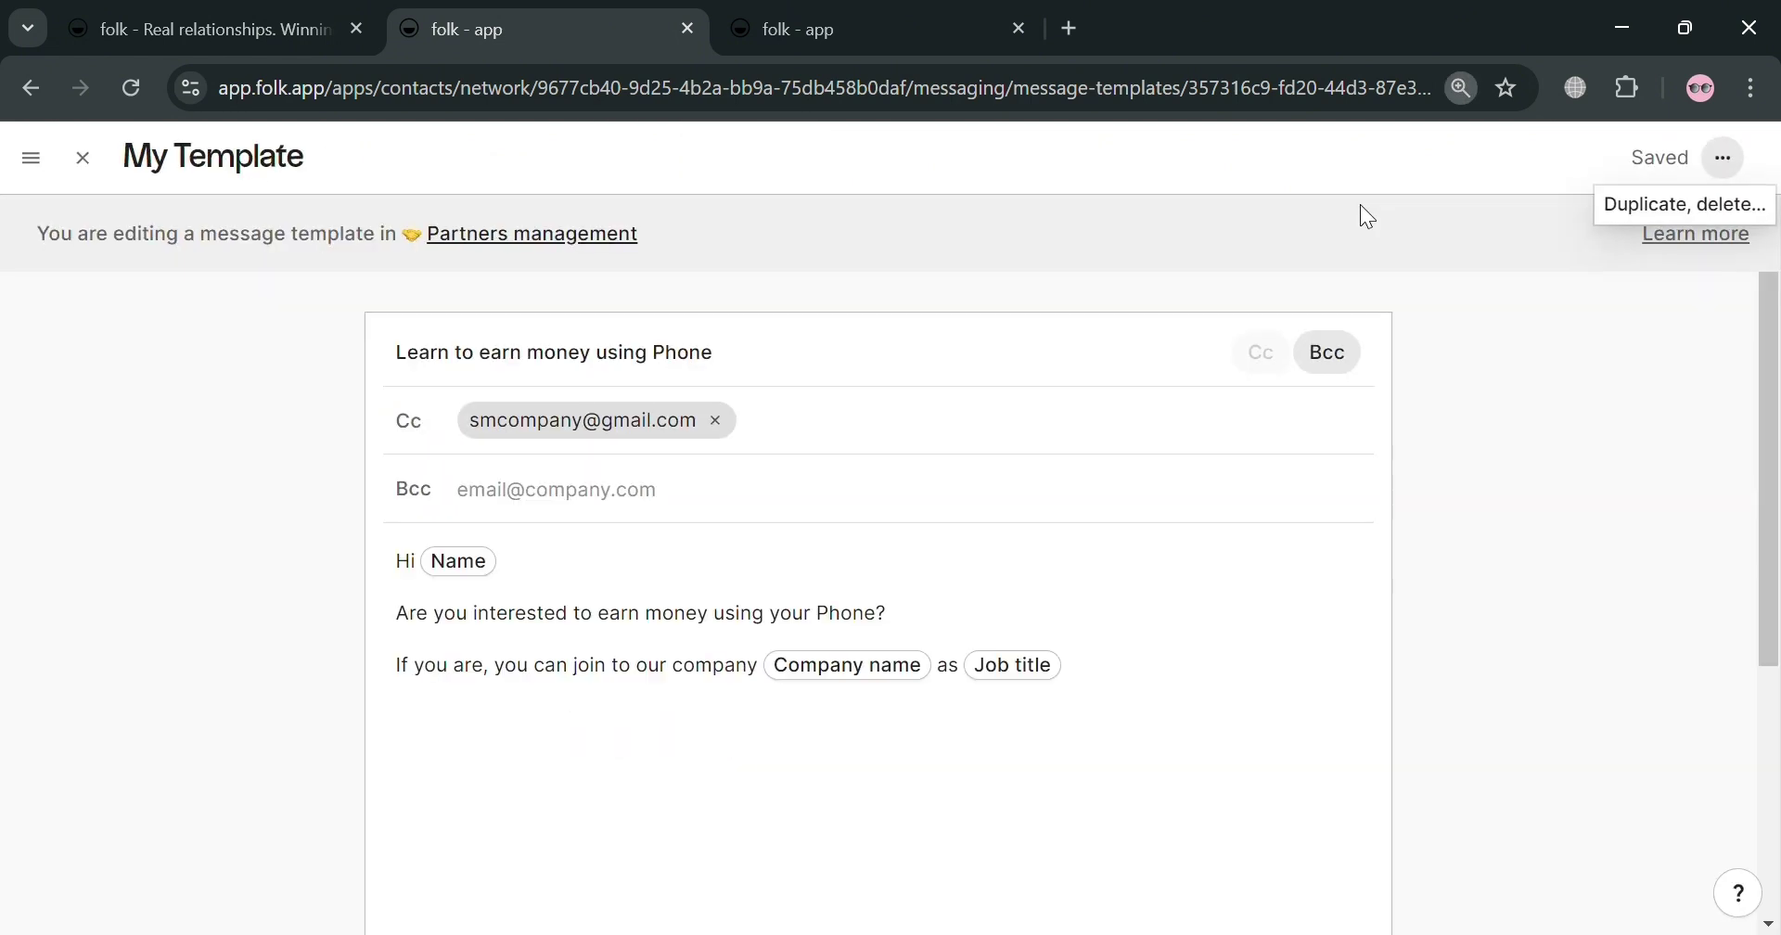
key(ctrl+minus)
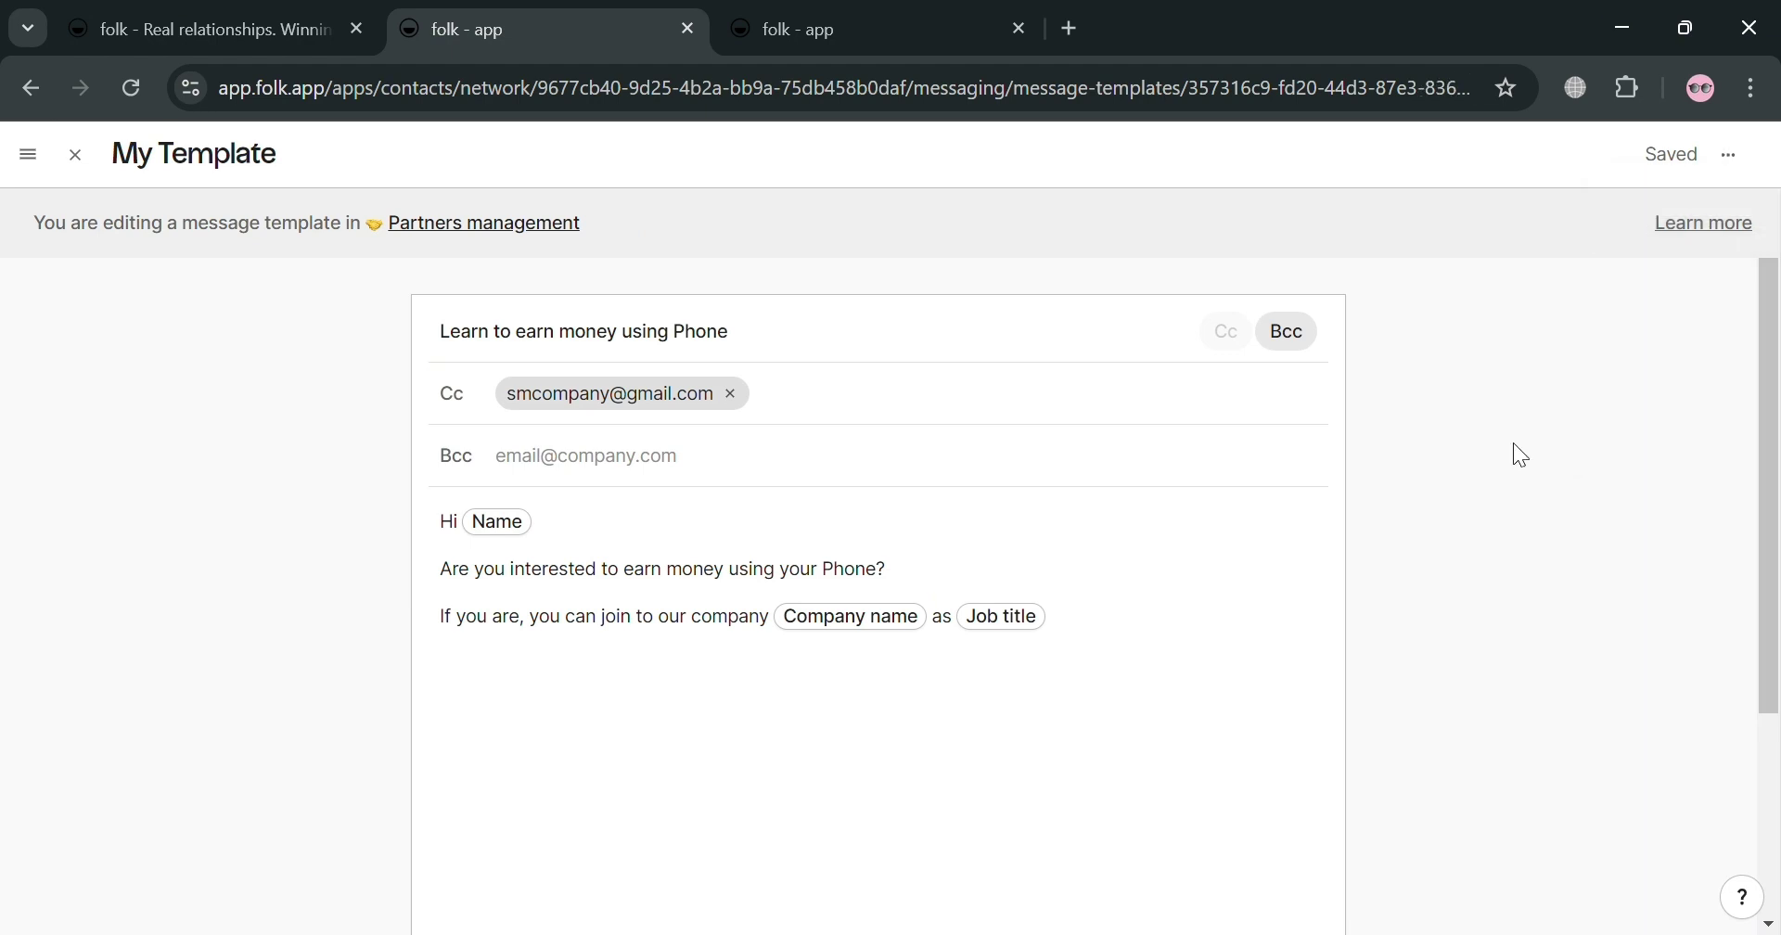
scroll(835, 667, down, 3)
Step: Close the template editor, show the sidebar, and open the workspace Members settings page
scroll(883, 609, up, 3)
key(ctrl+minus)
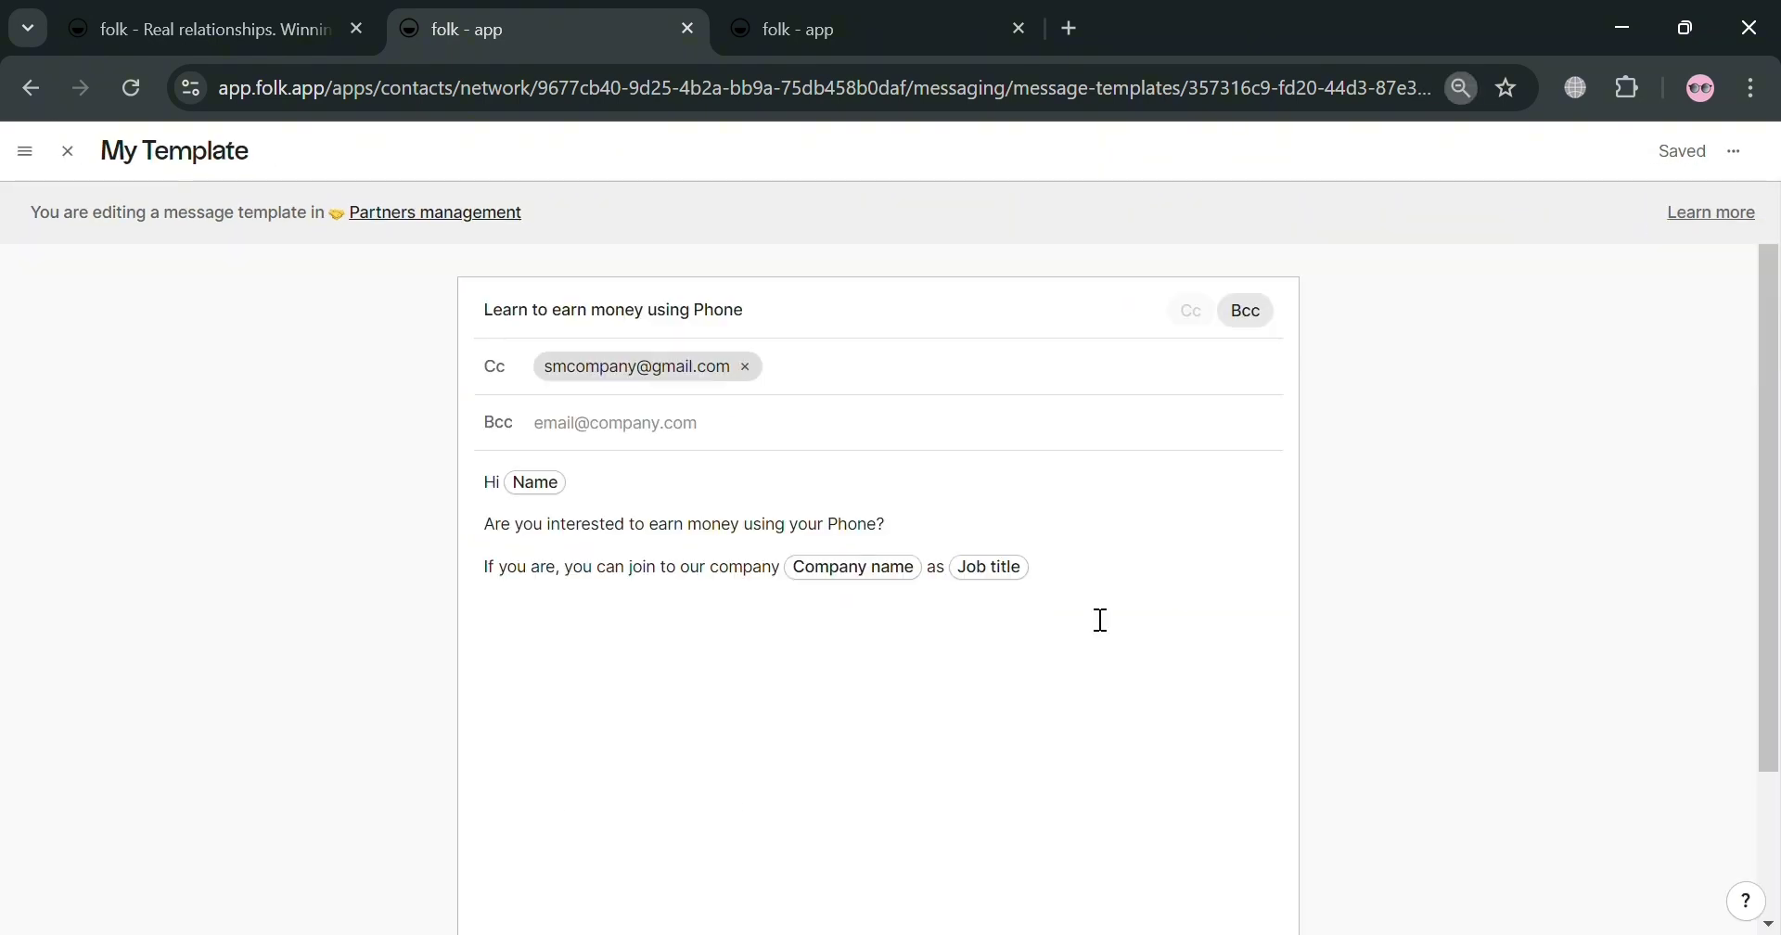
click(68, 153)
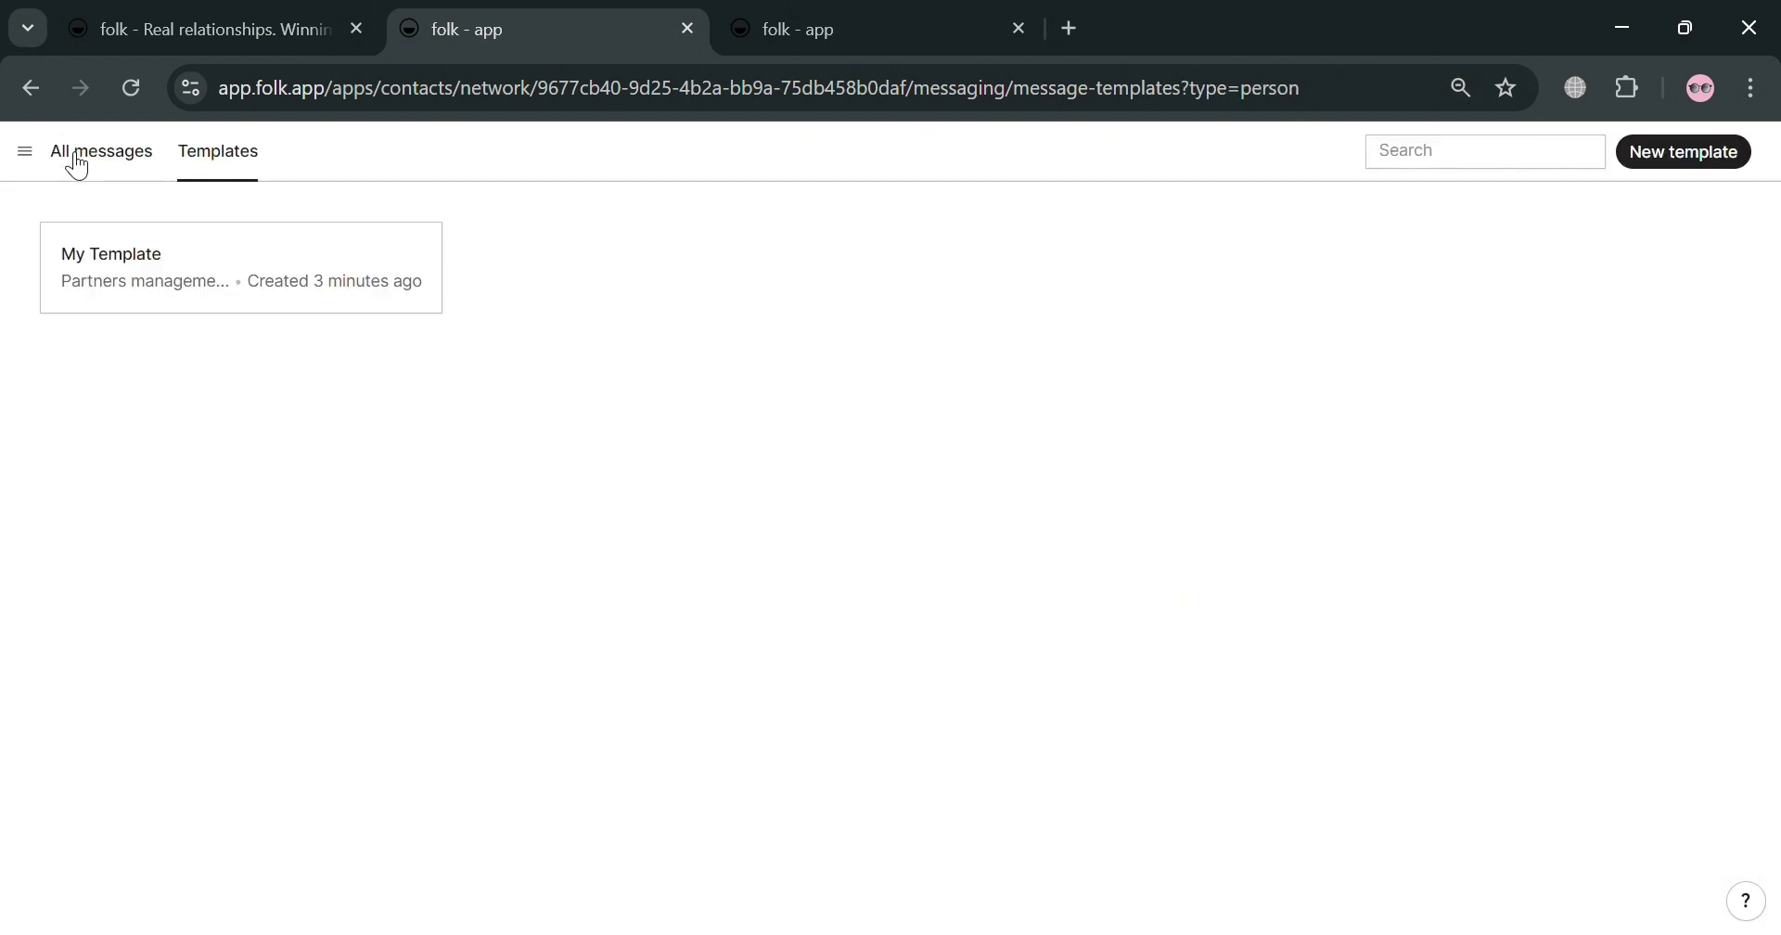
click(27, 153)
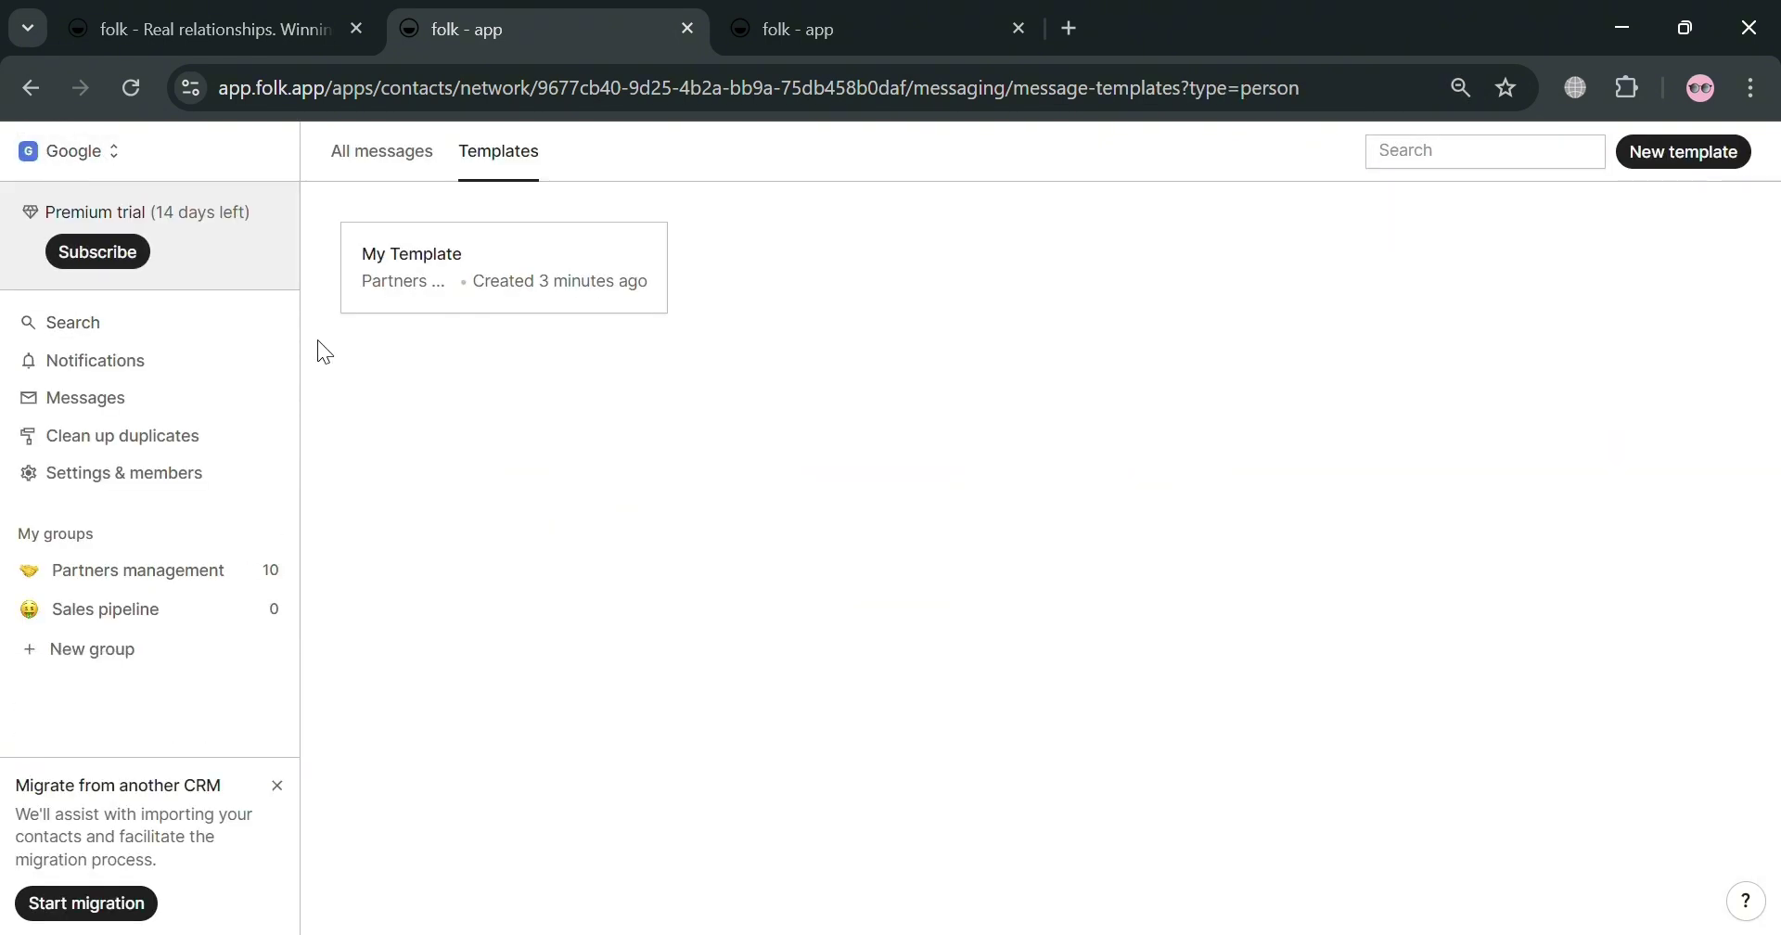
key(ctrl+plus)
key(ctrl+plus)
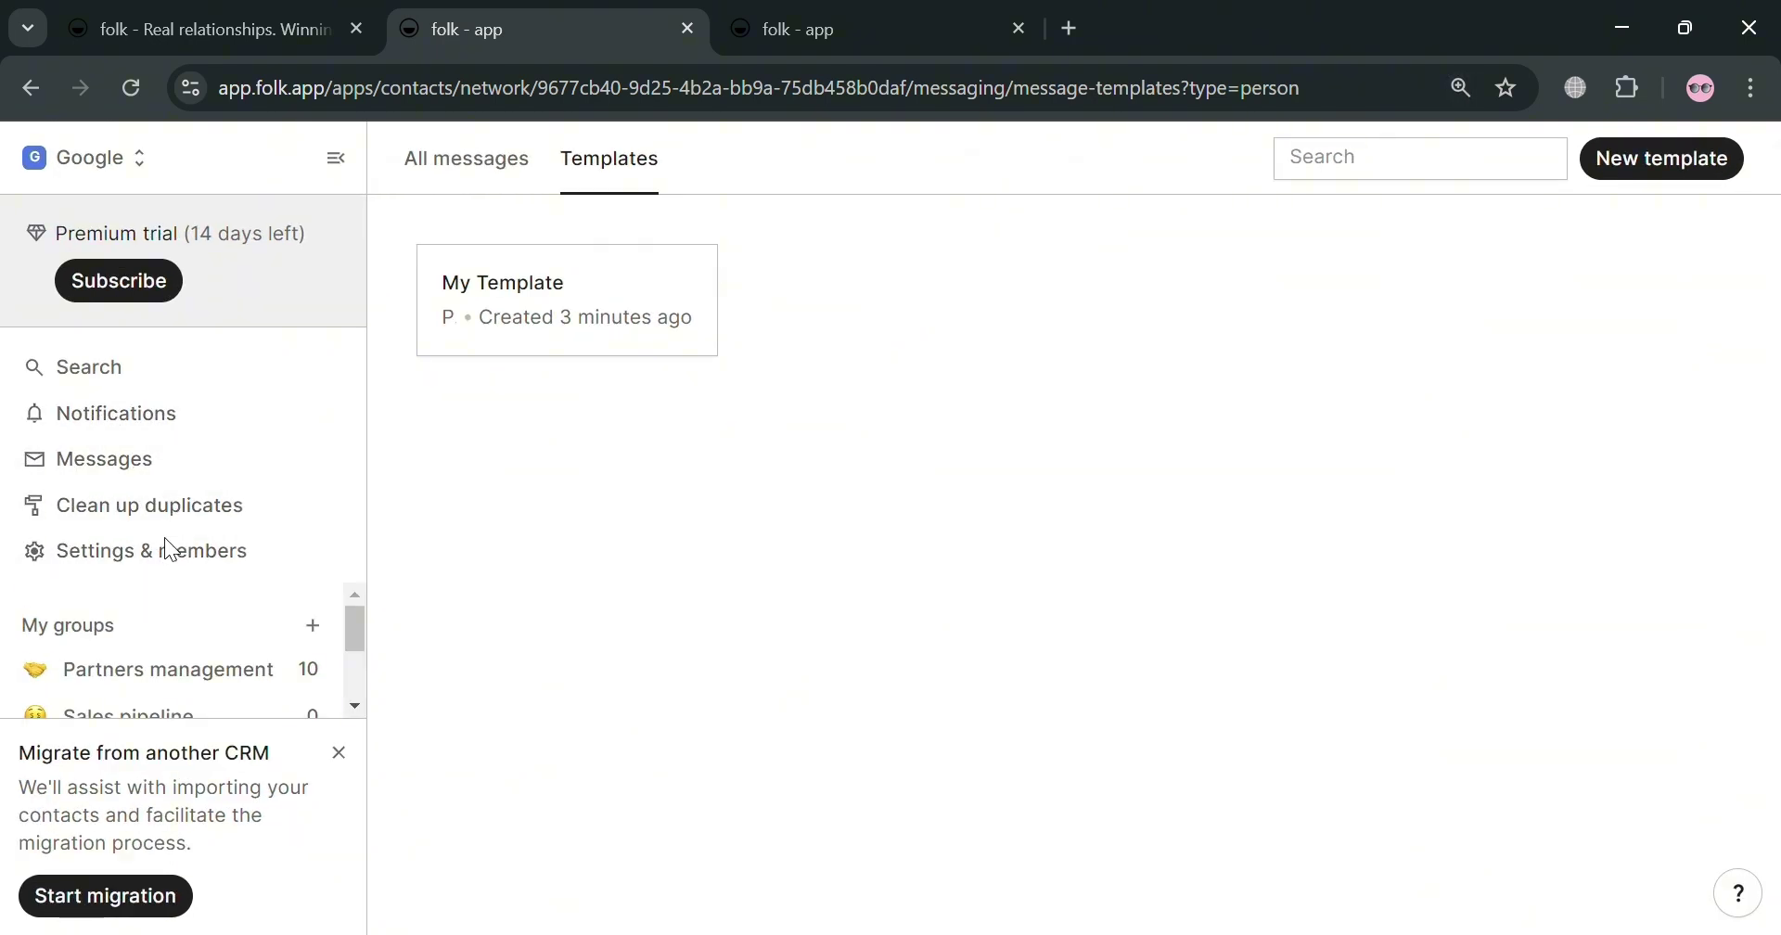
click(171, 576)
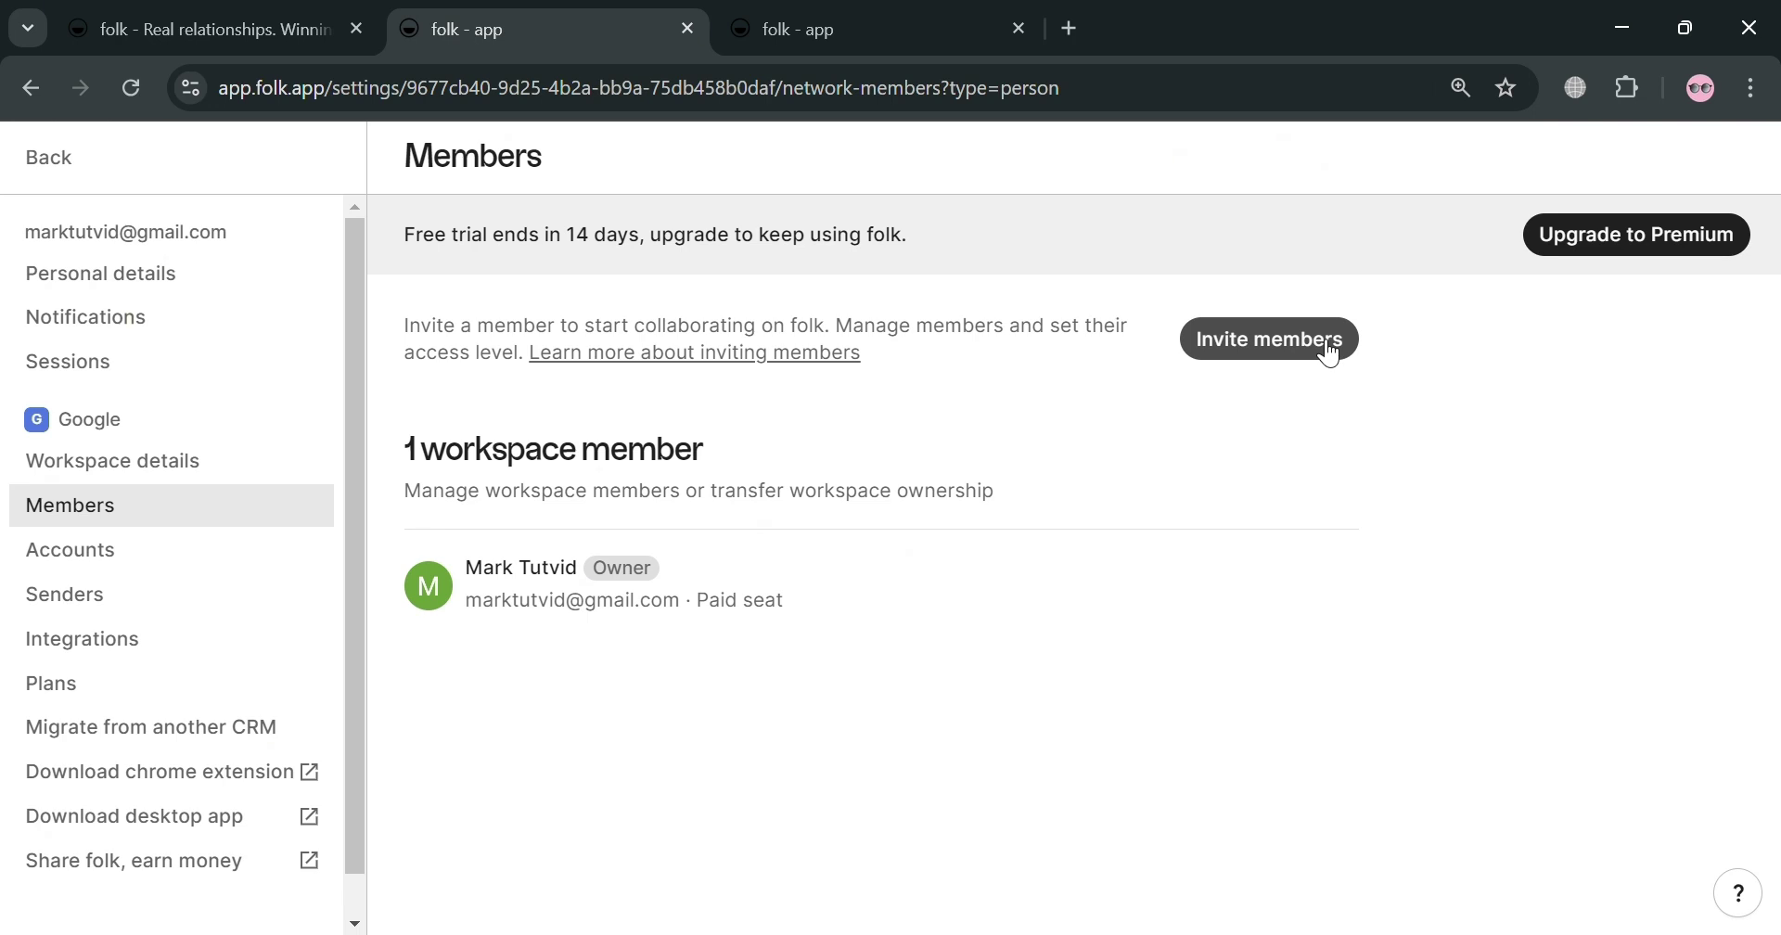
Step: Open the invite-members dialog and close it without inviting anyone
click(1330, 351)
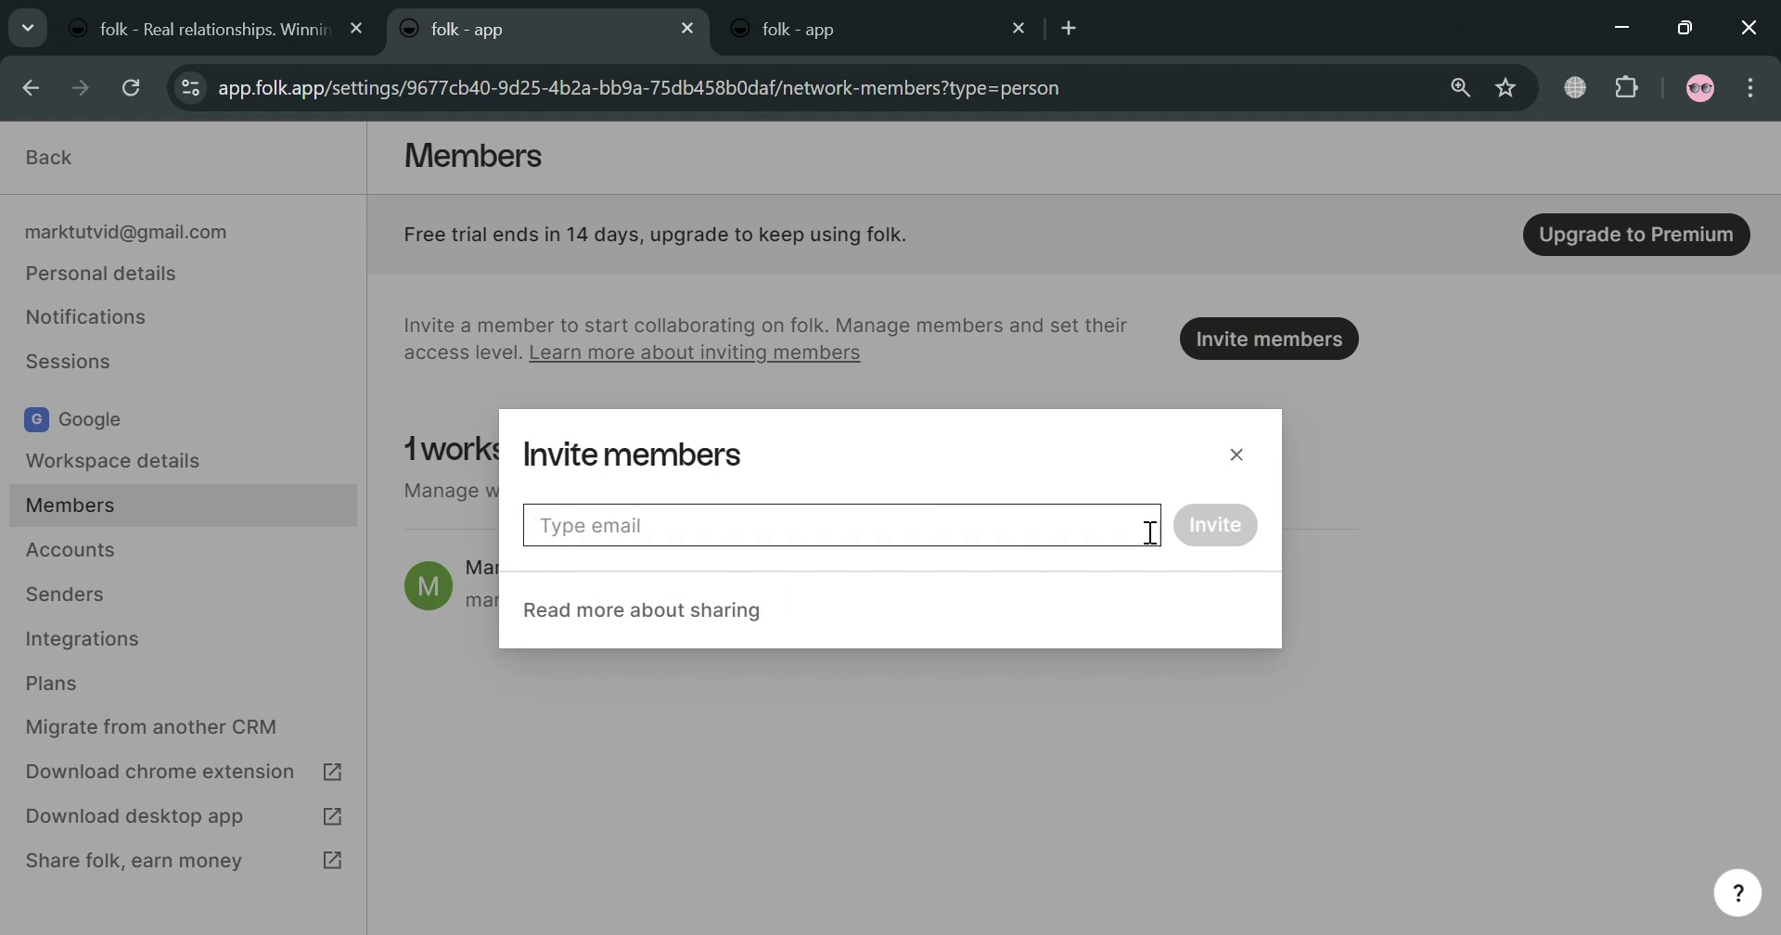
click(1244, 471)
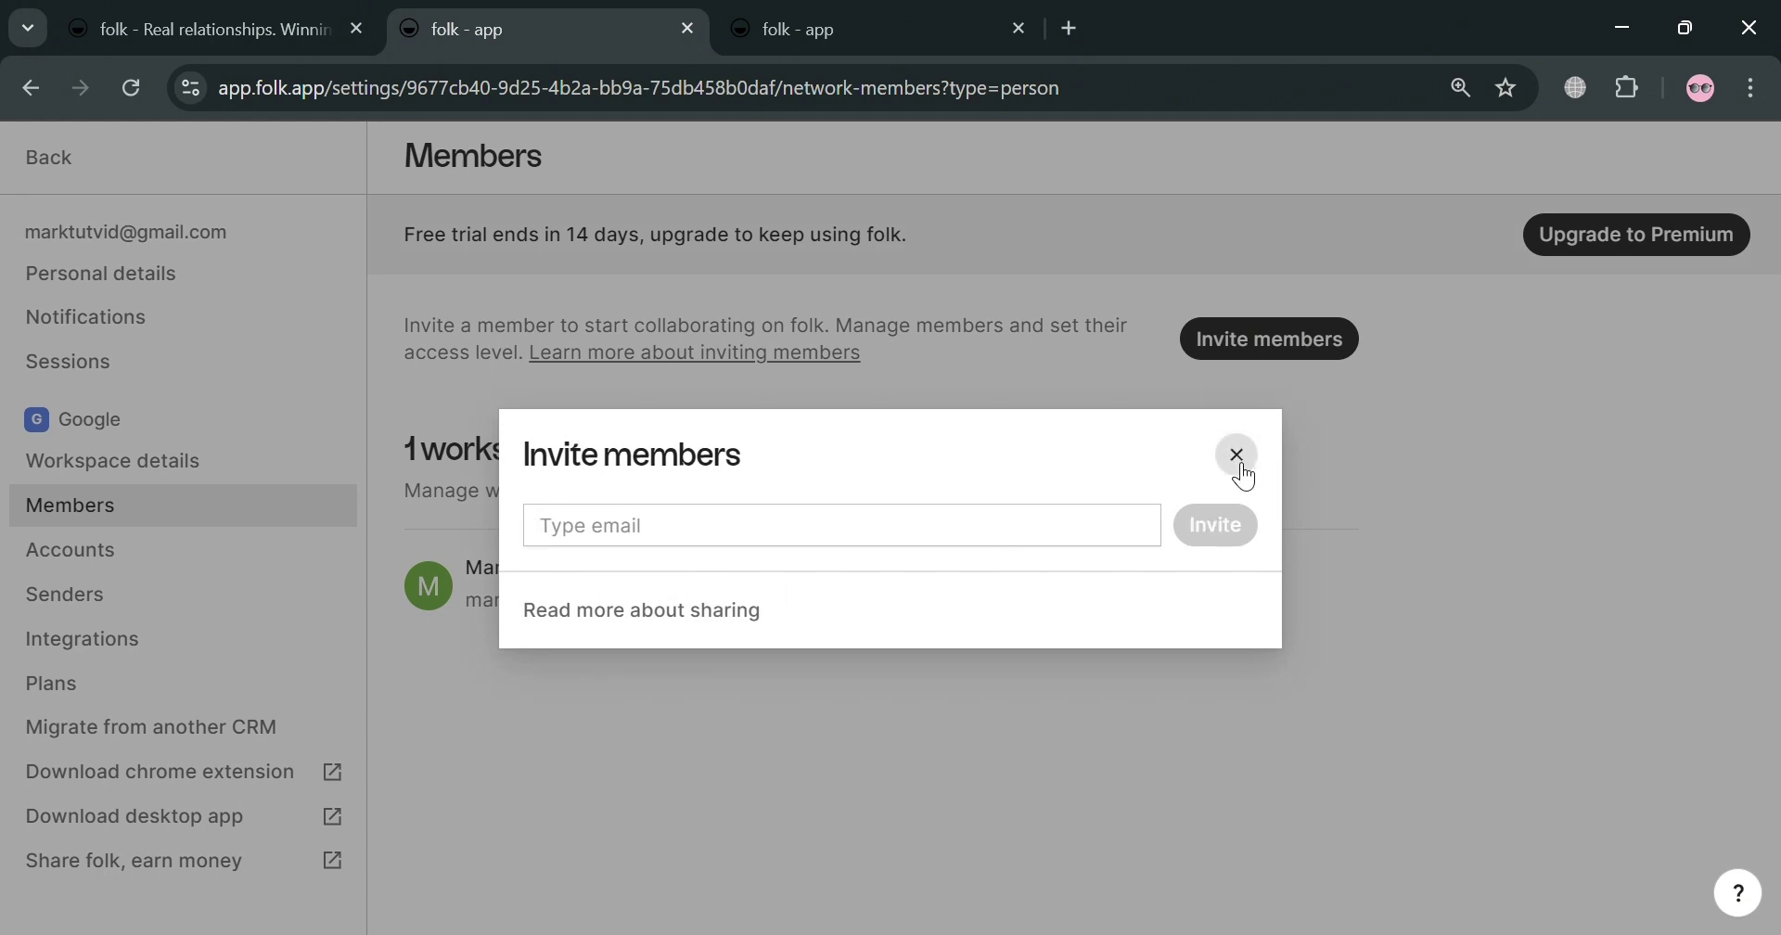
Step: Browse the connected accounts, sender addresses and integrations settings pages
click(139, 555)
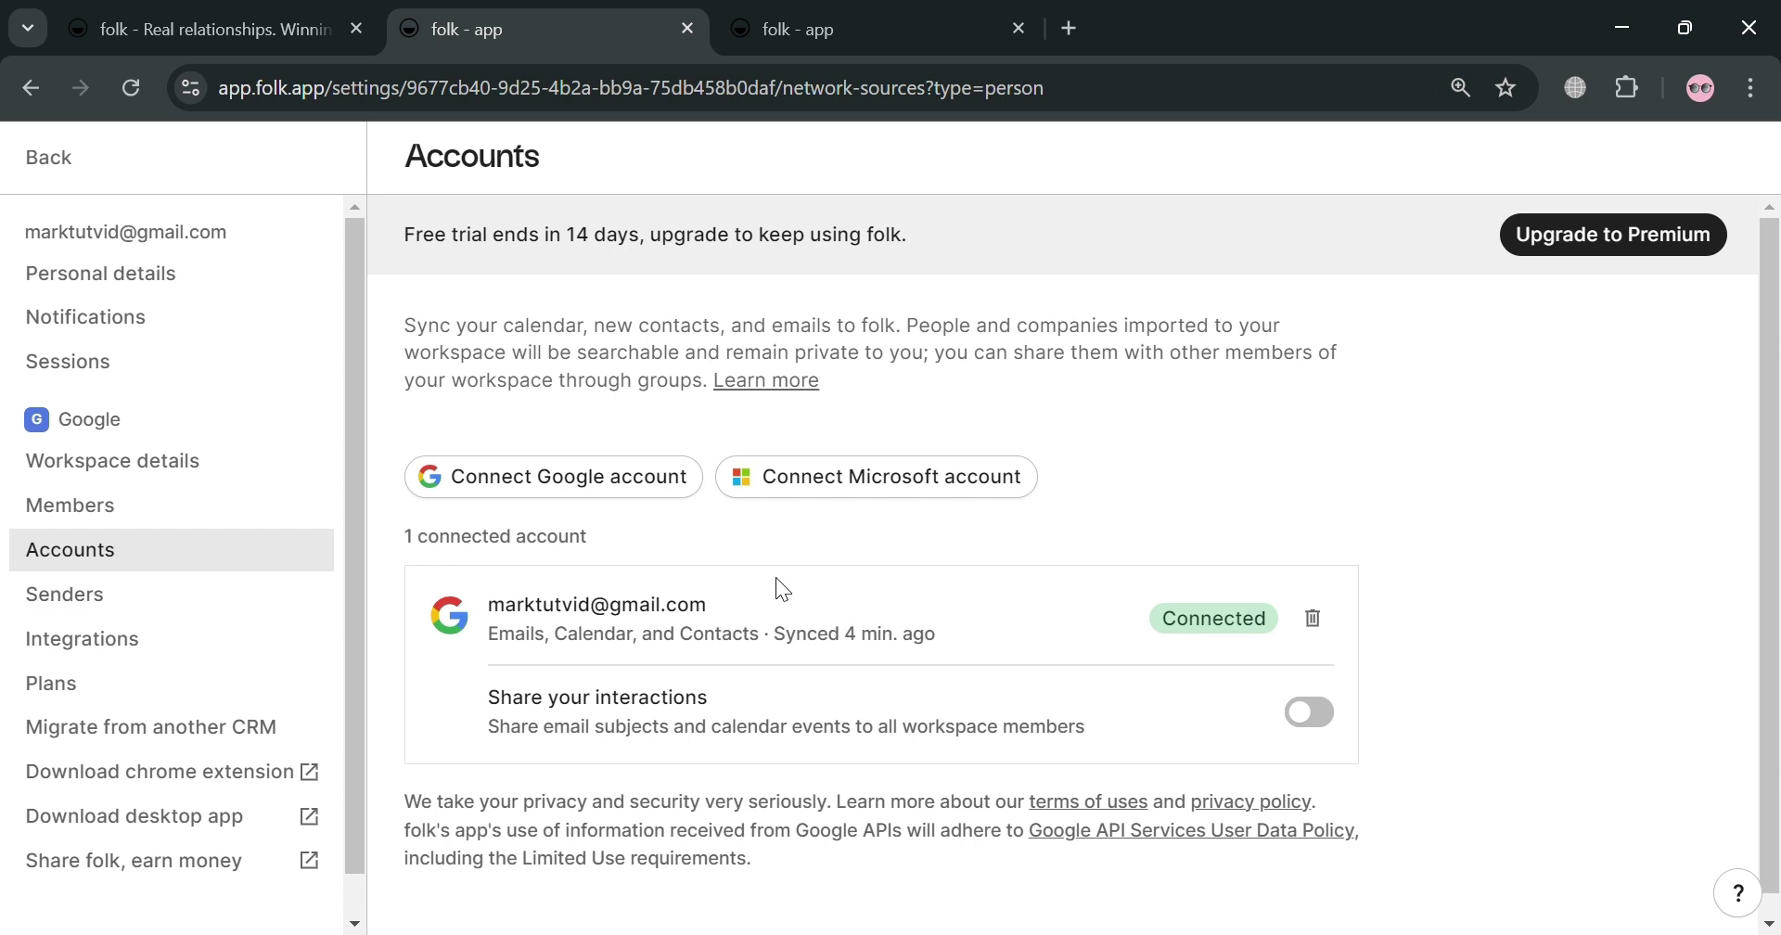
scroll(817, 575, down, 1)
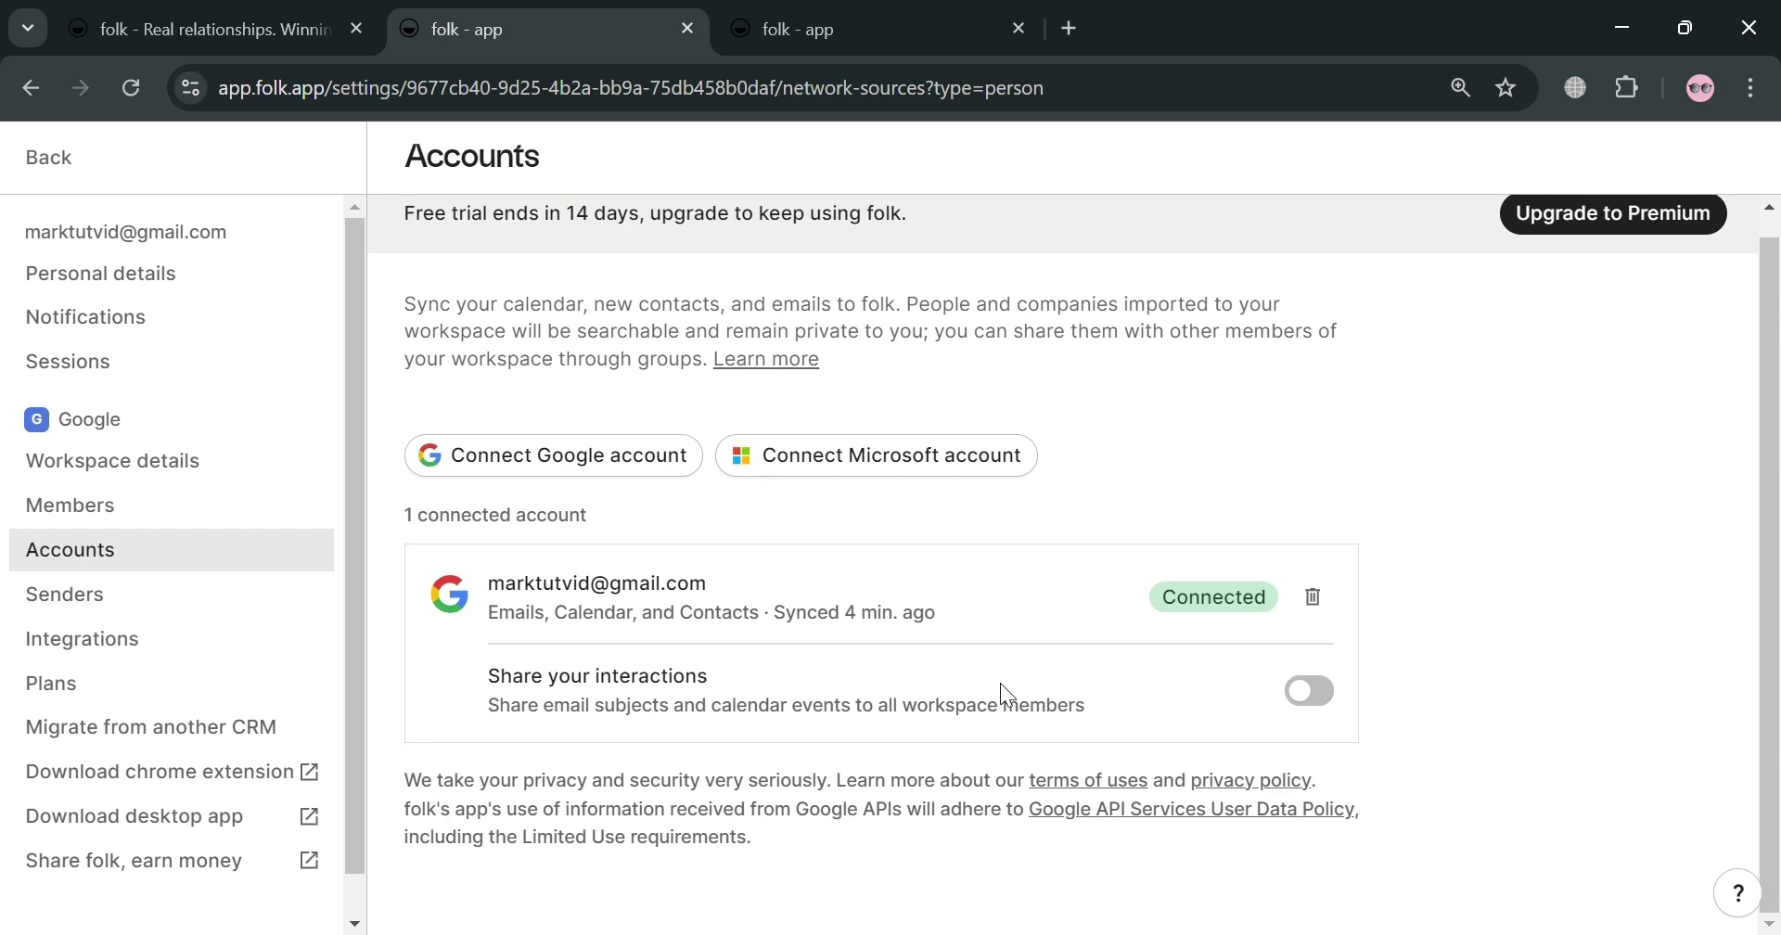
click(205, 620)
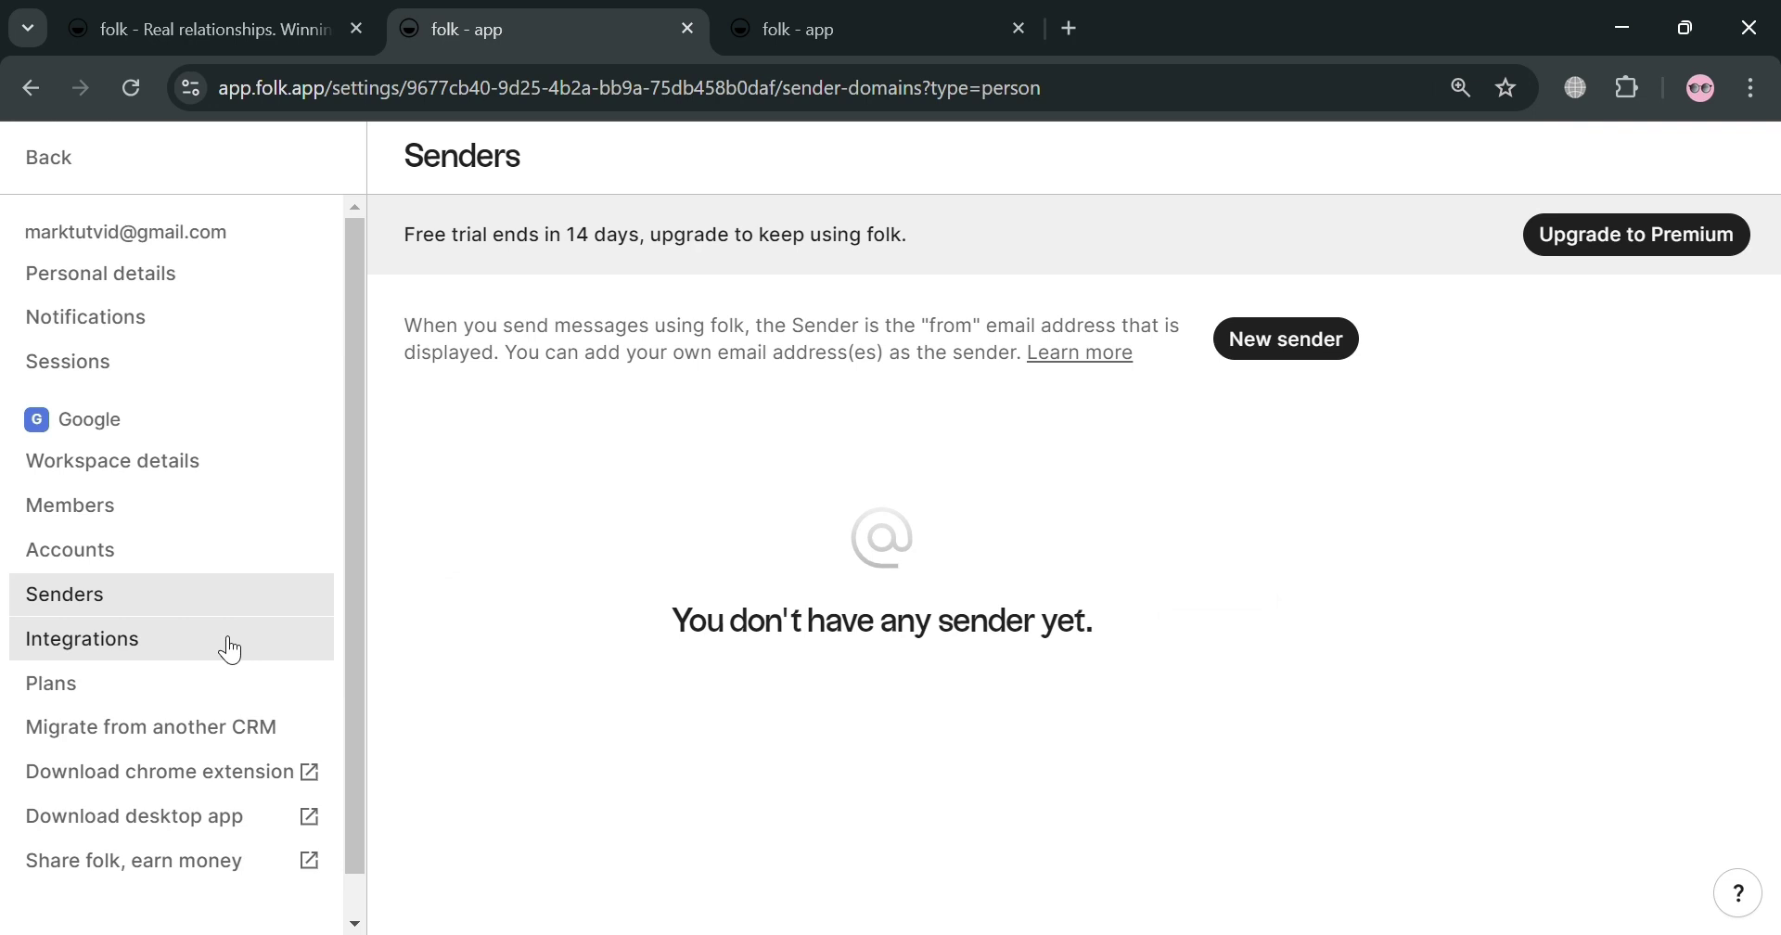
click(230, 650)
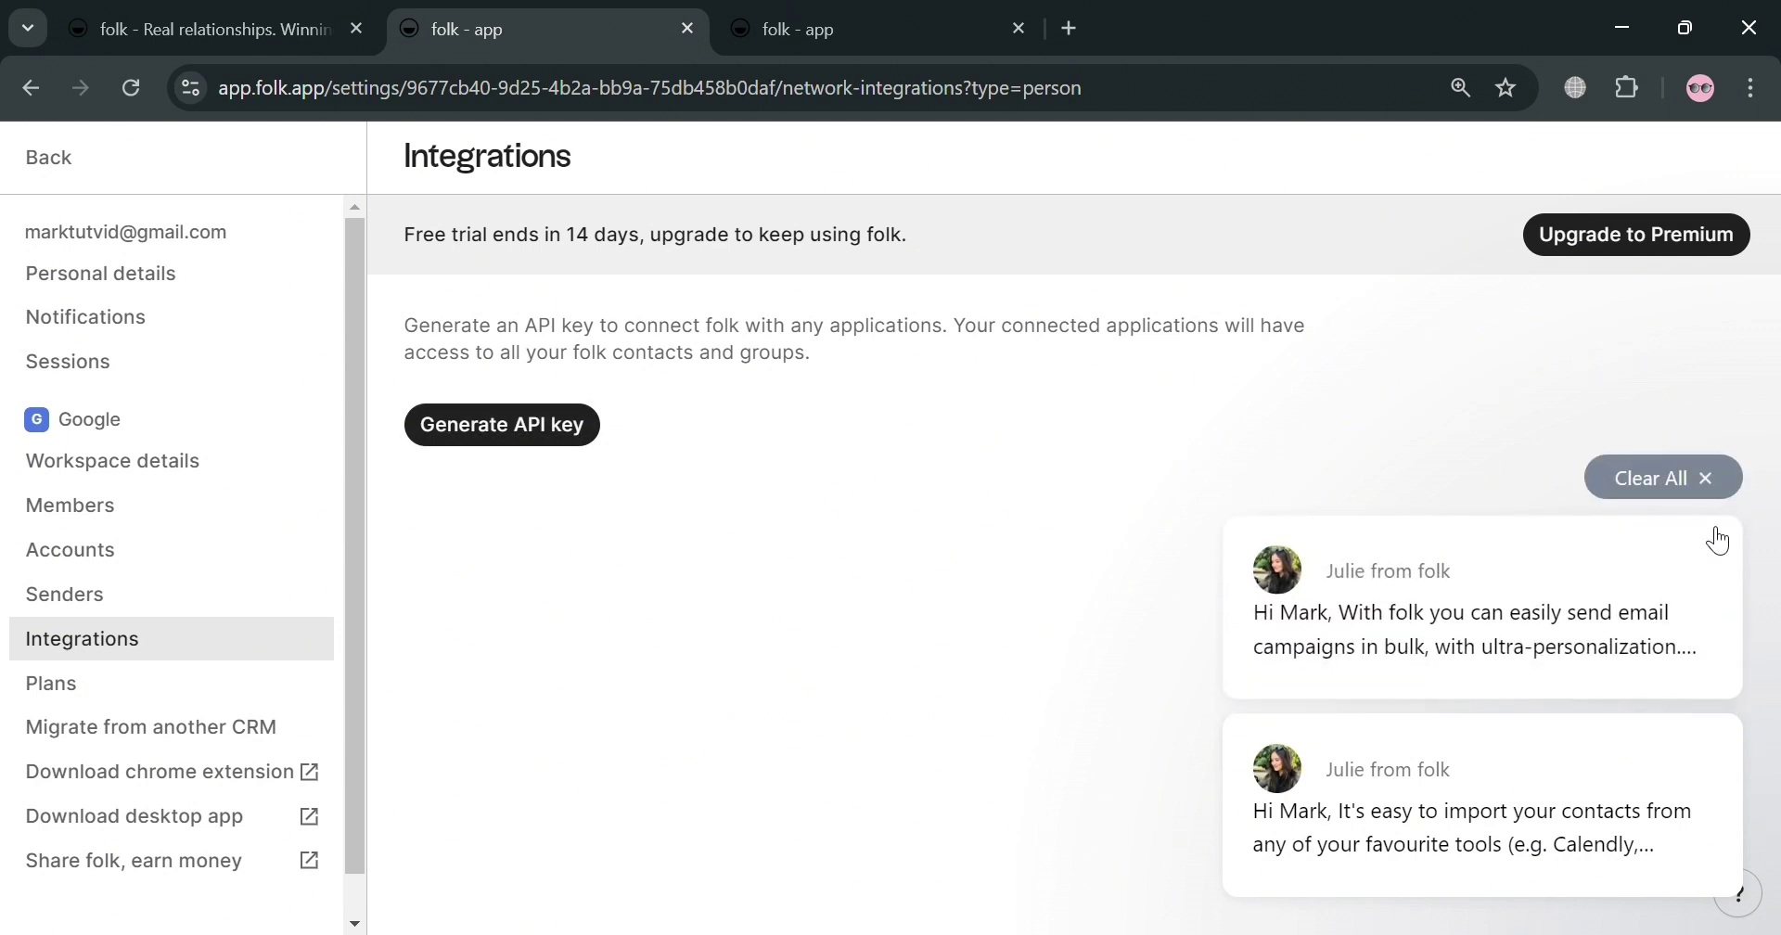
Step: Dismiss the chat message popups and open the 'Migrate from another CRM' page
click(1717, 479)
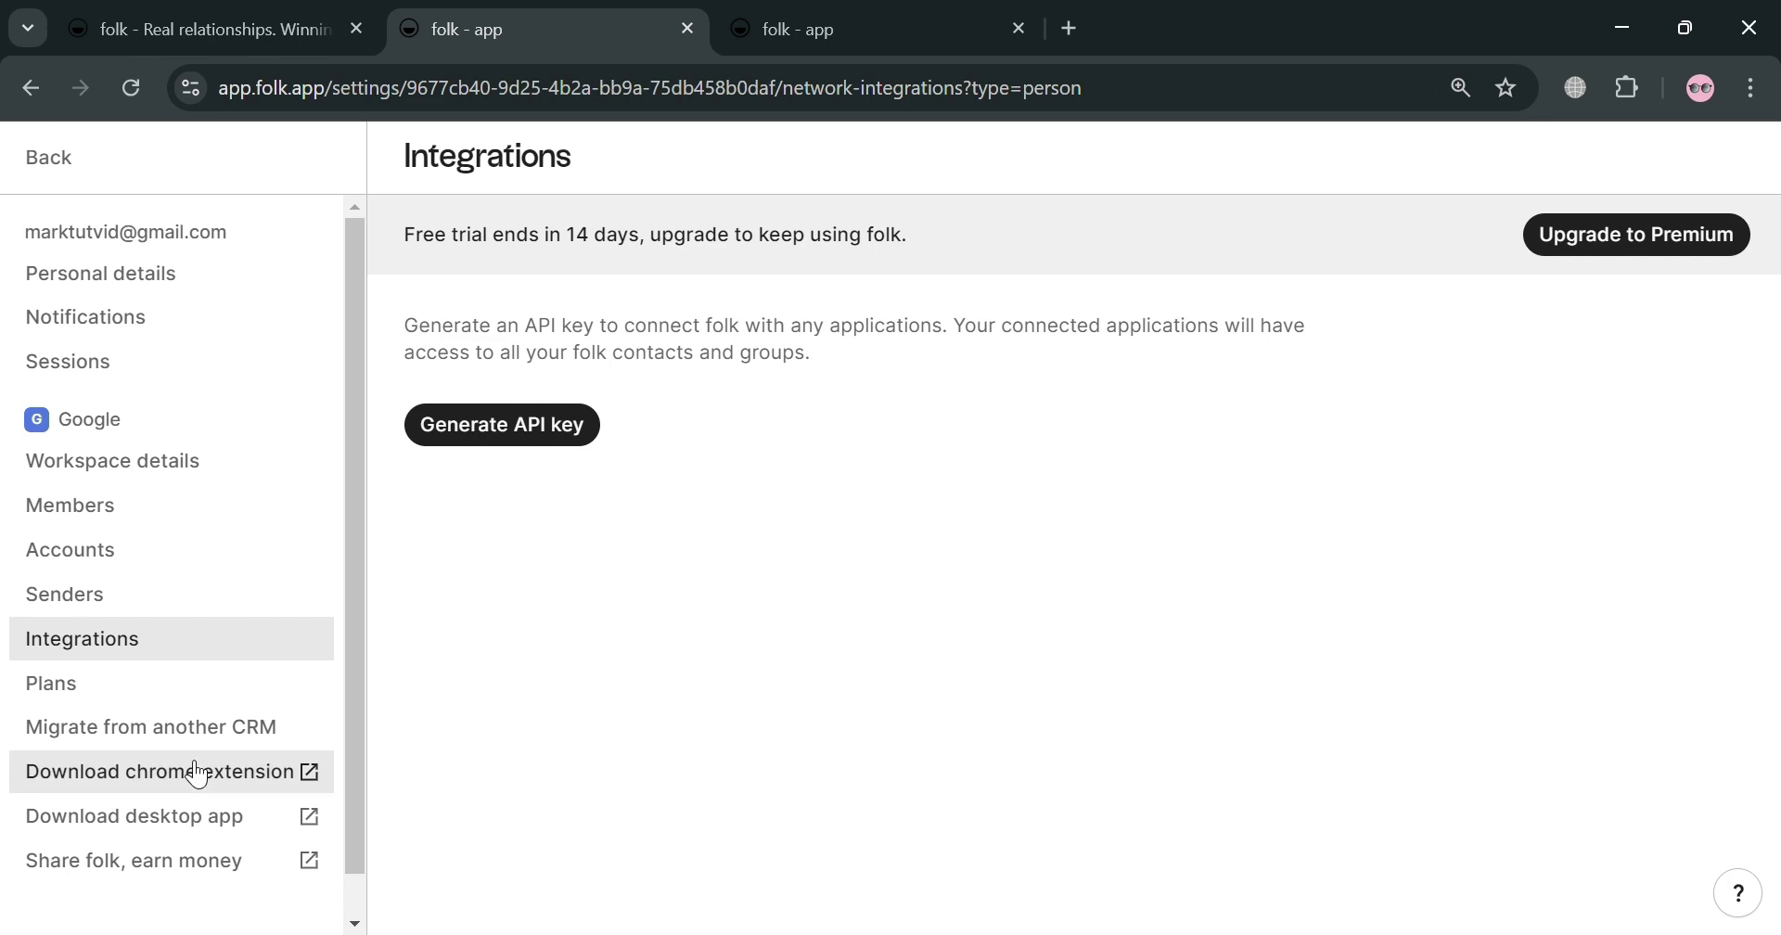
scroll(197, 775, down, 1)
click(228, 687)
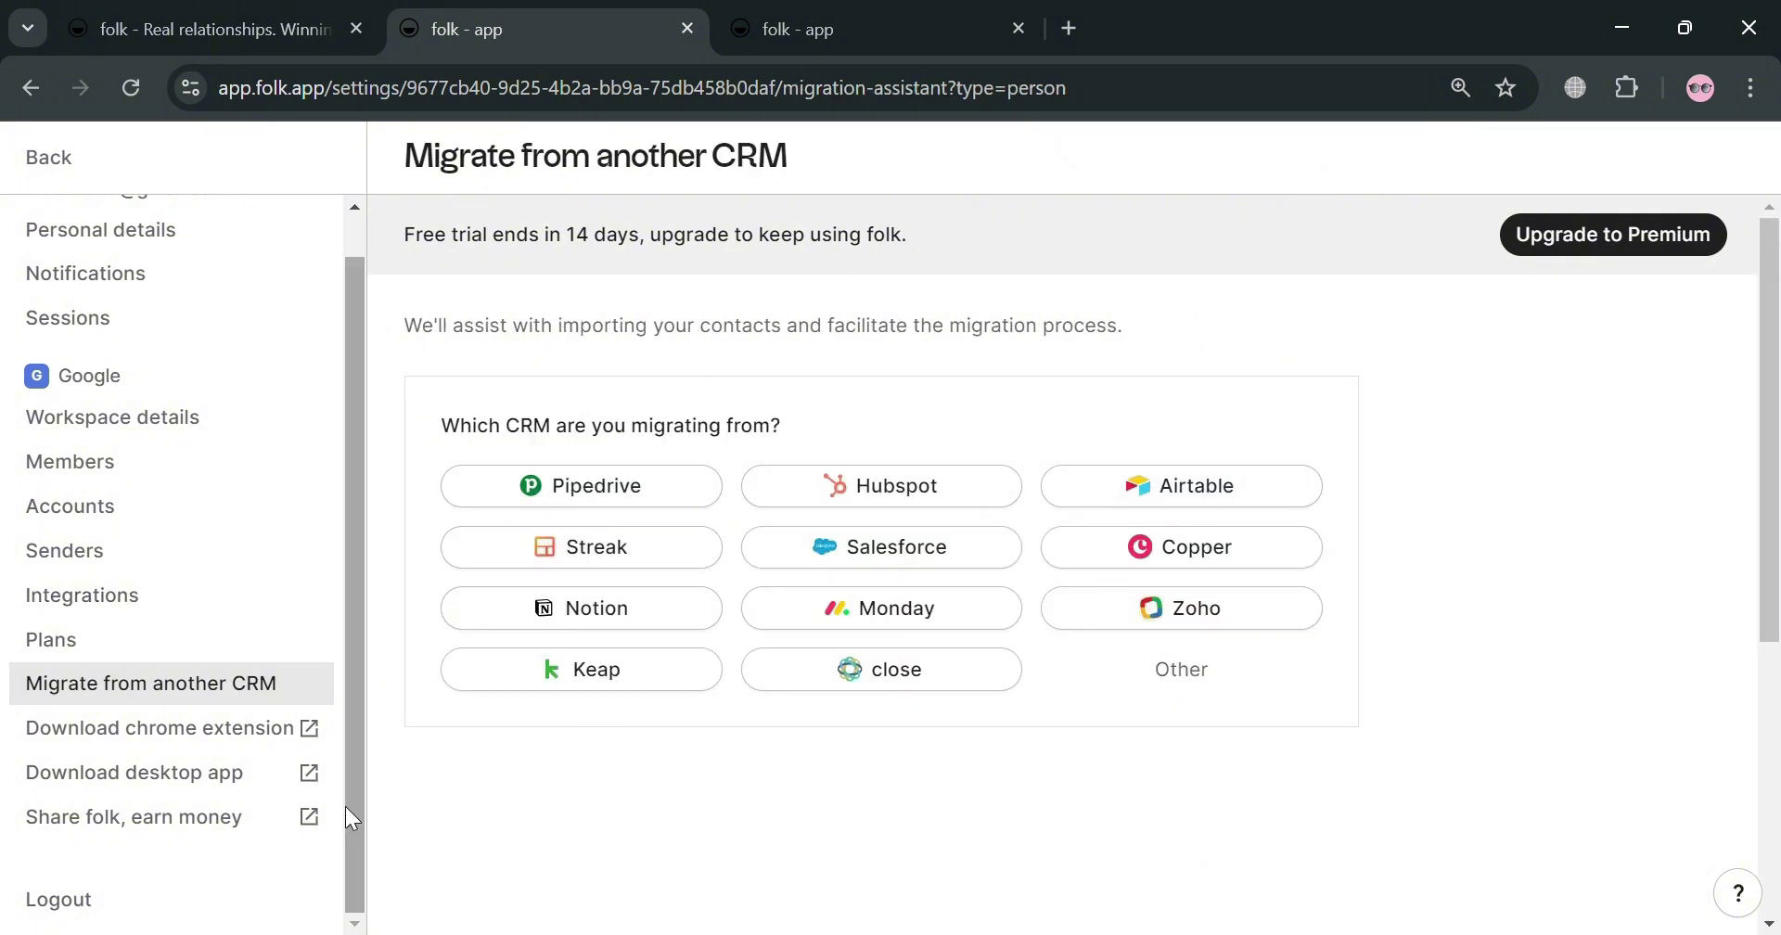
scroll(283, 765, up, 1)
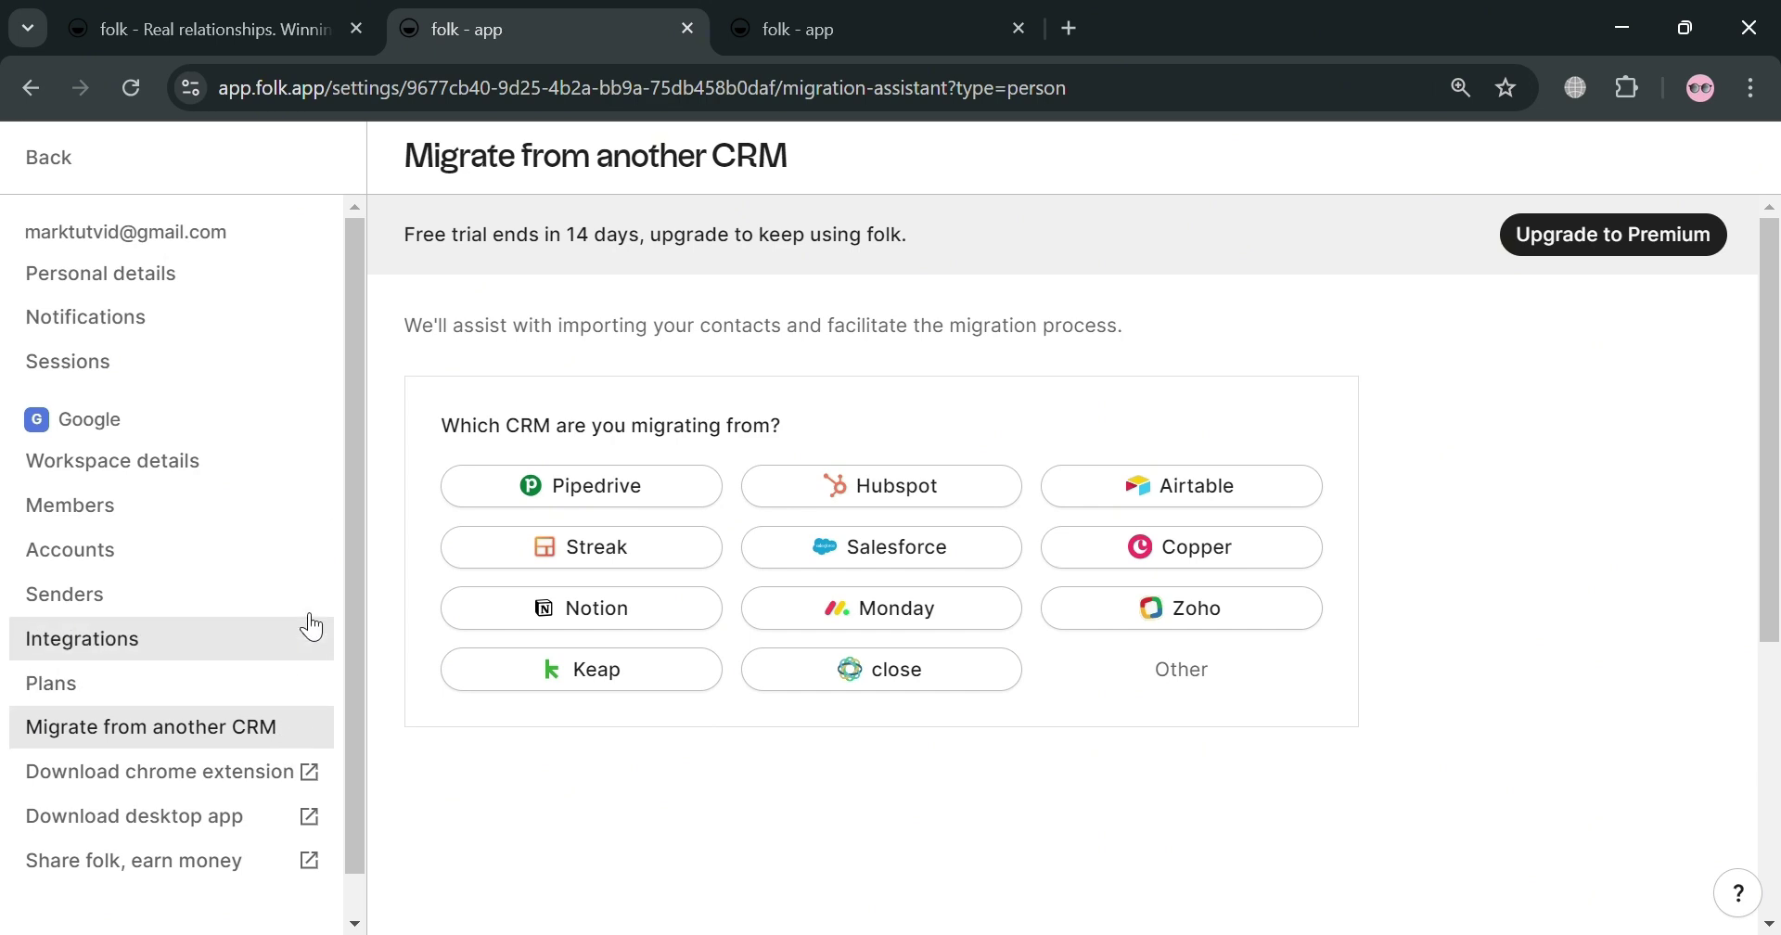
Step: Return to Templates, dismiss the 'Attend a demo' banner, and show the '+ New group' choices
click(51, 158)
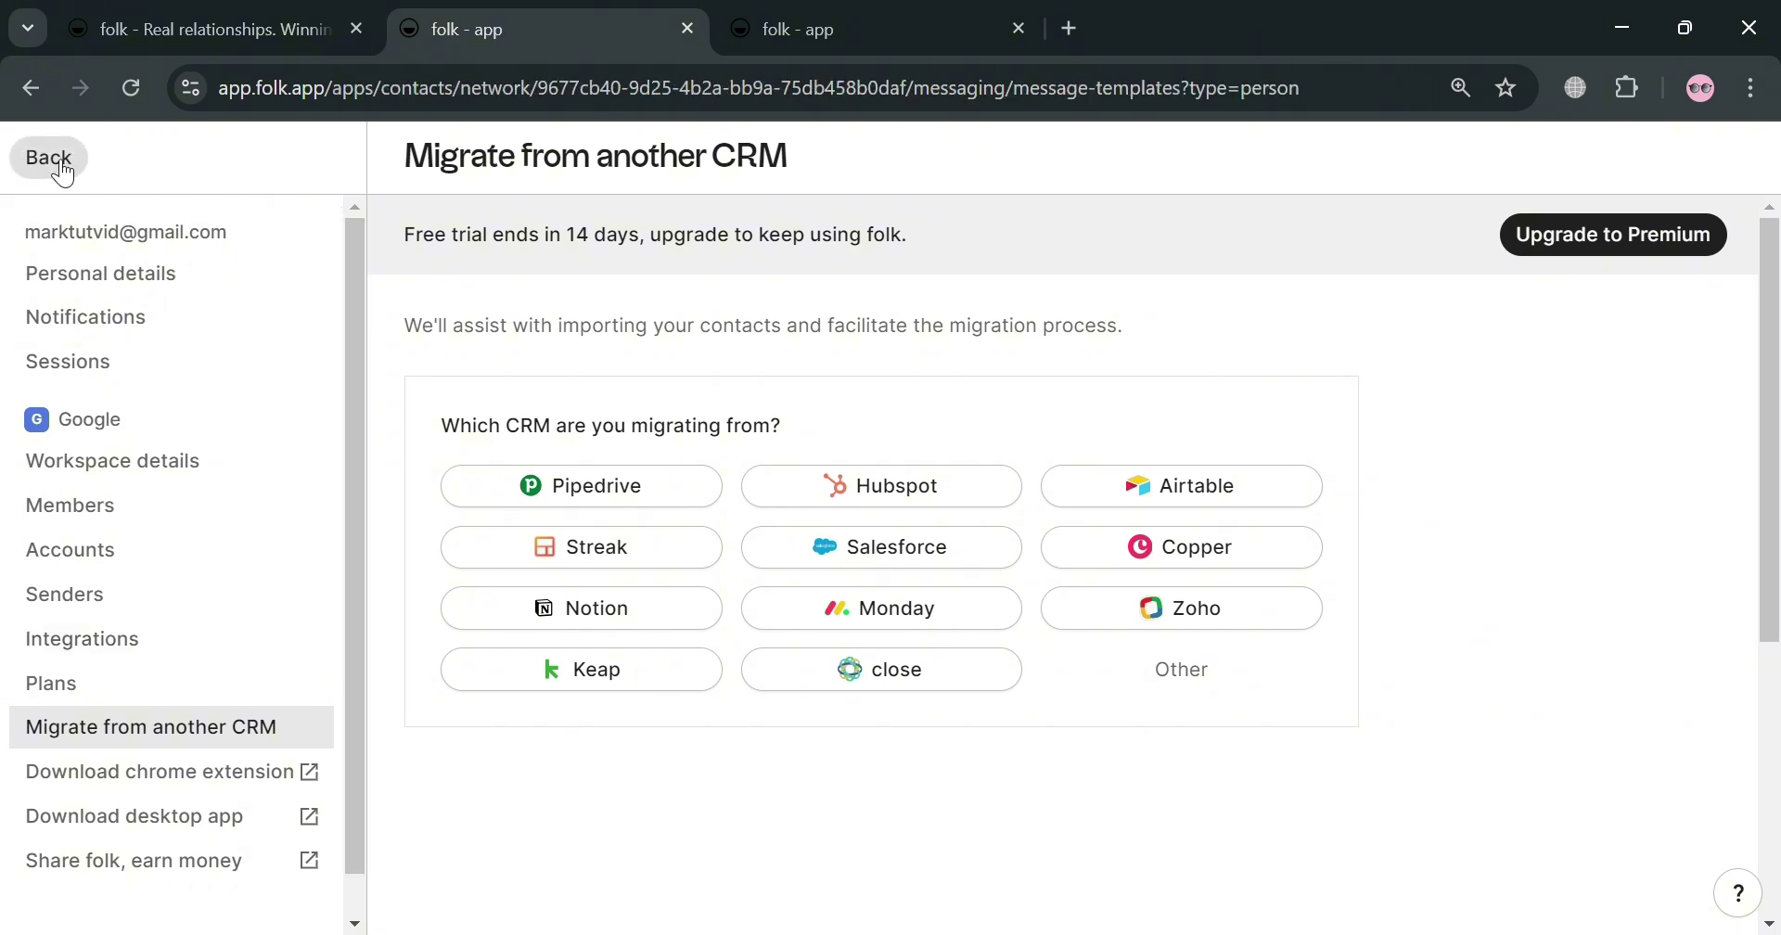
scroll(145, 668, down, 2)
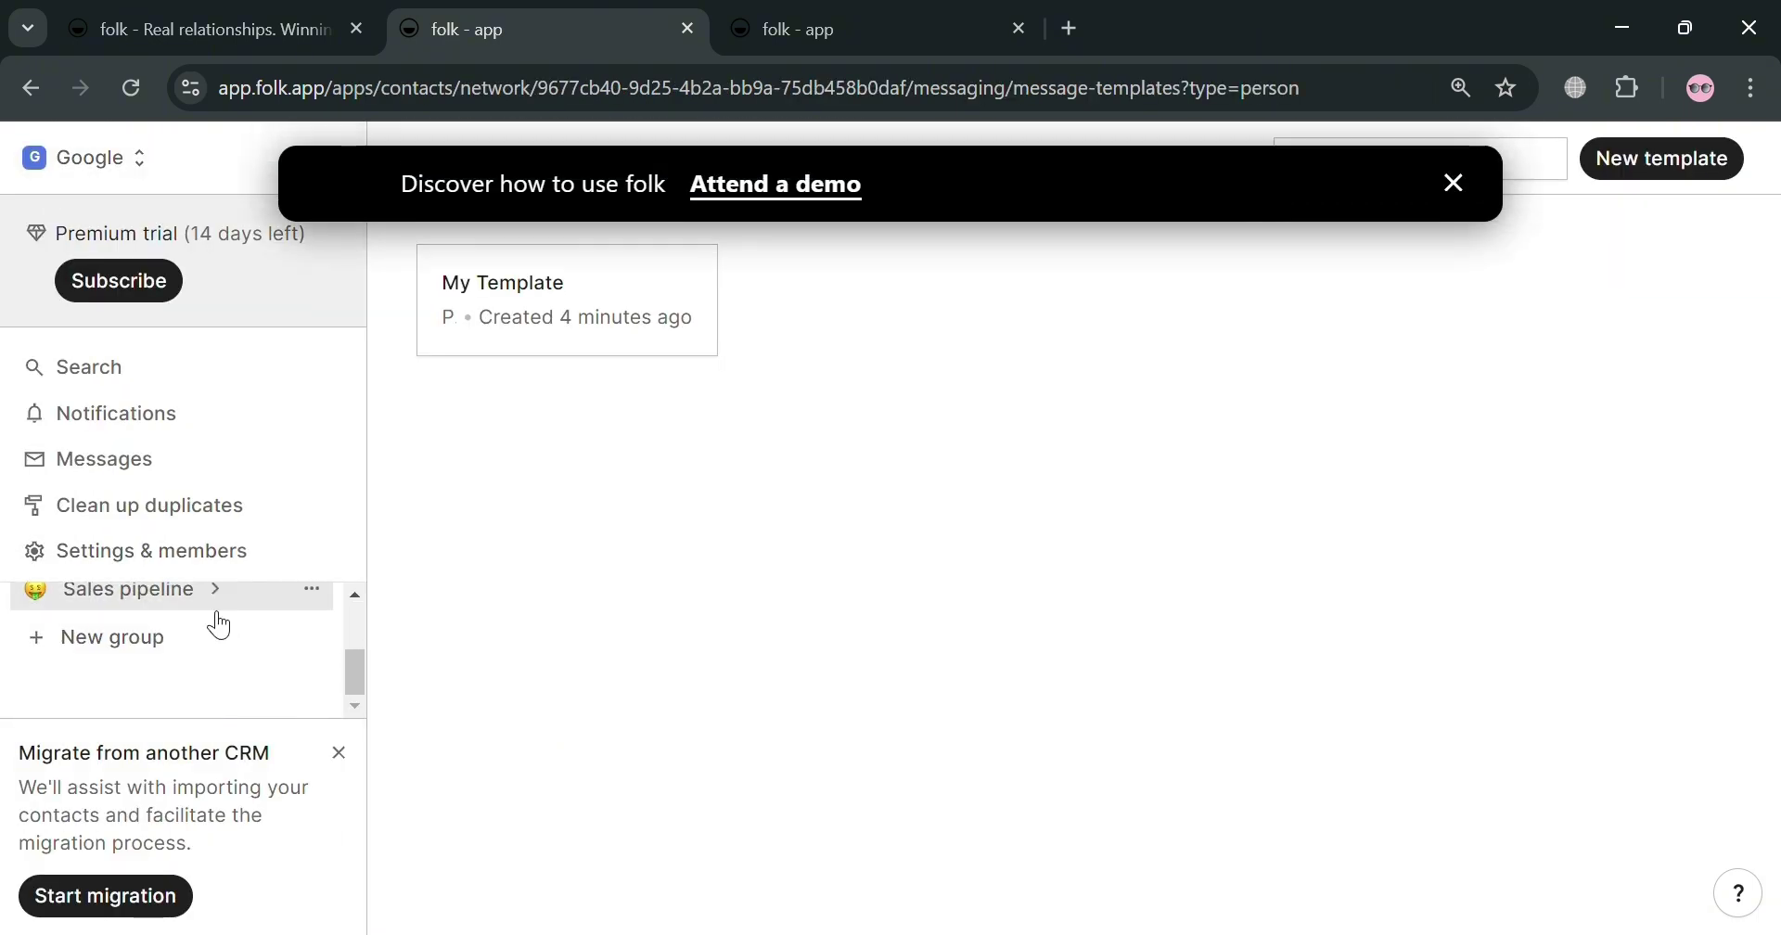
scroll(214, 629, up, 2)
scroll(198, 616, down, 2)
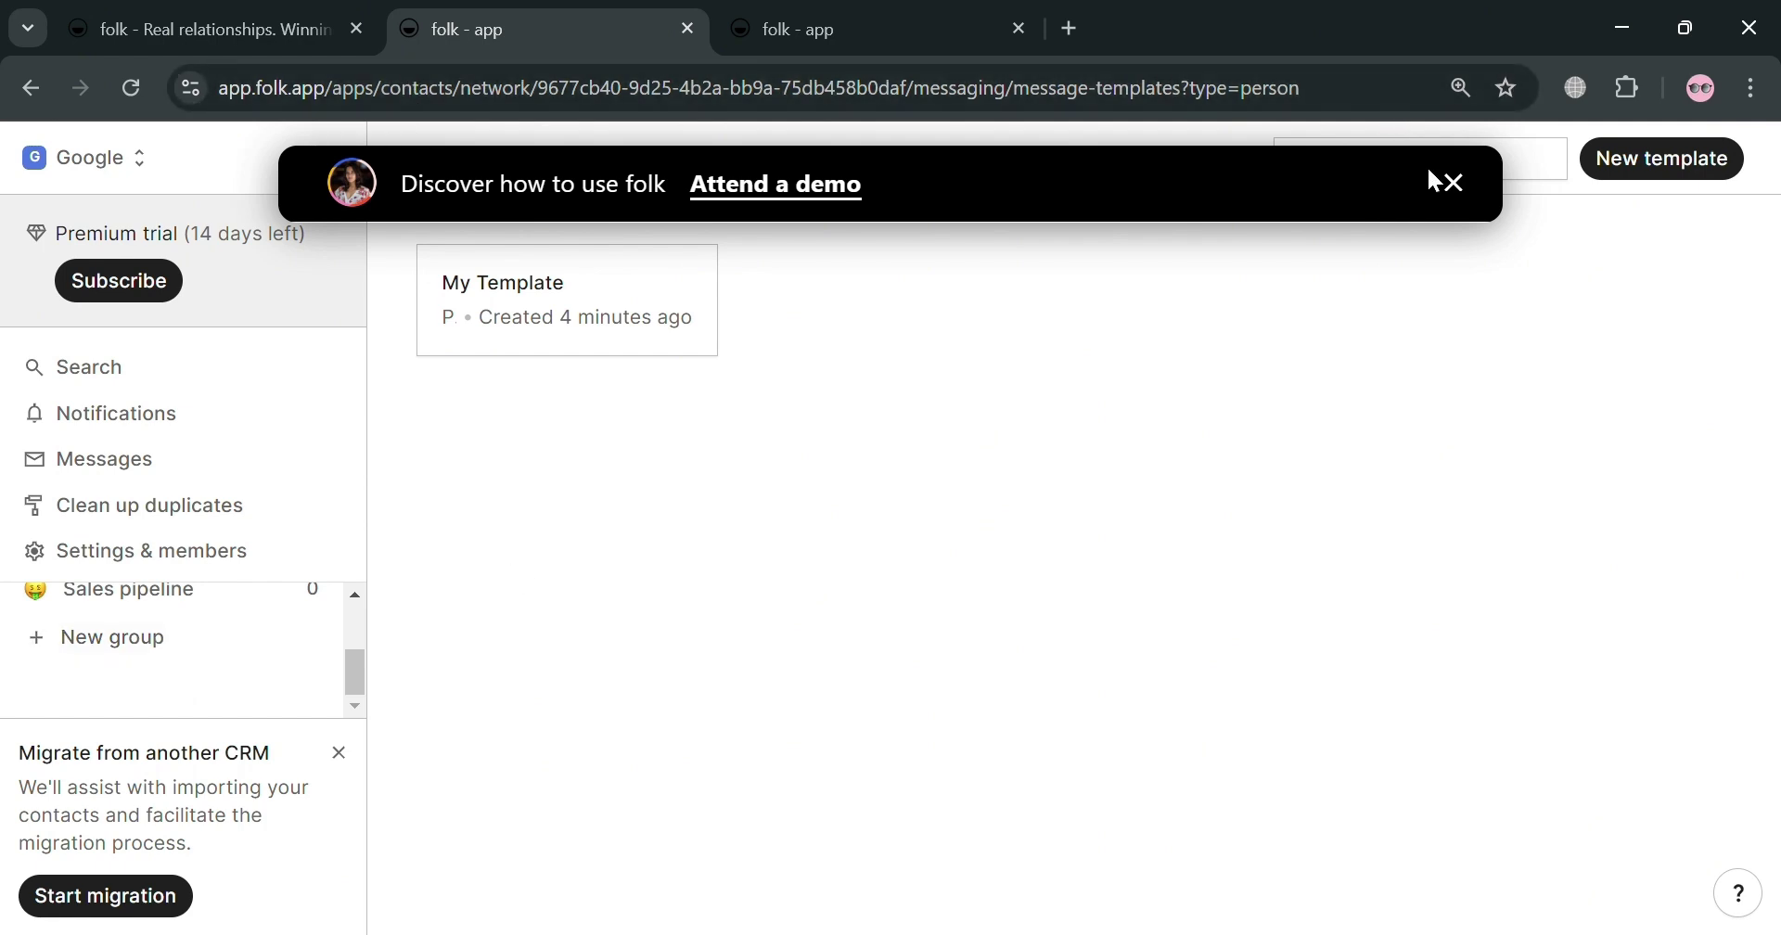
click(1455, 185)
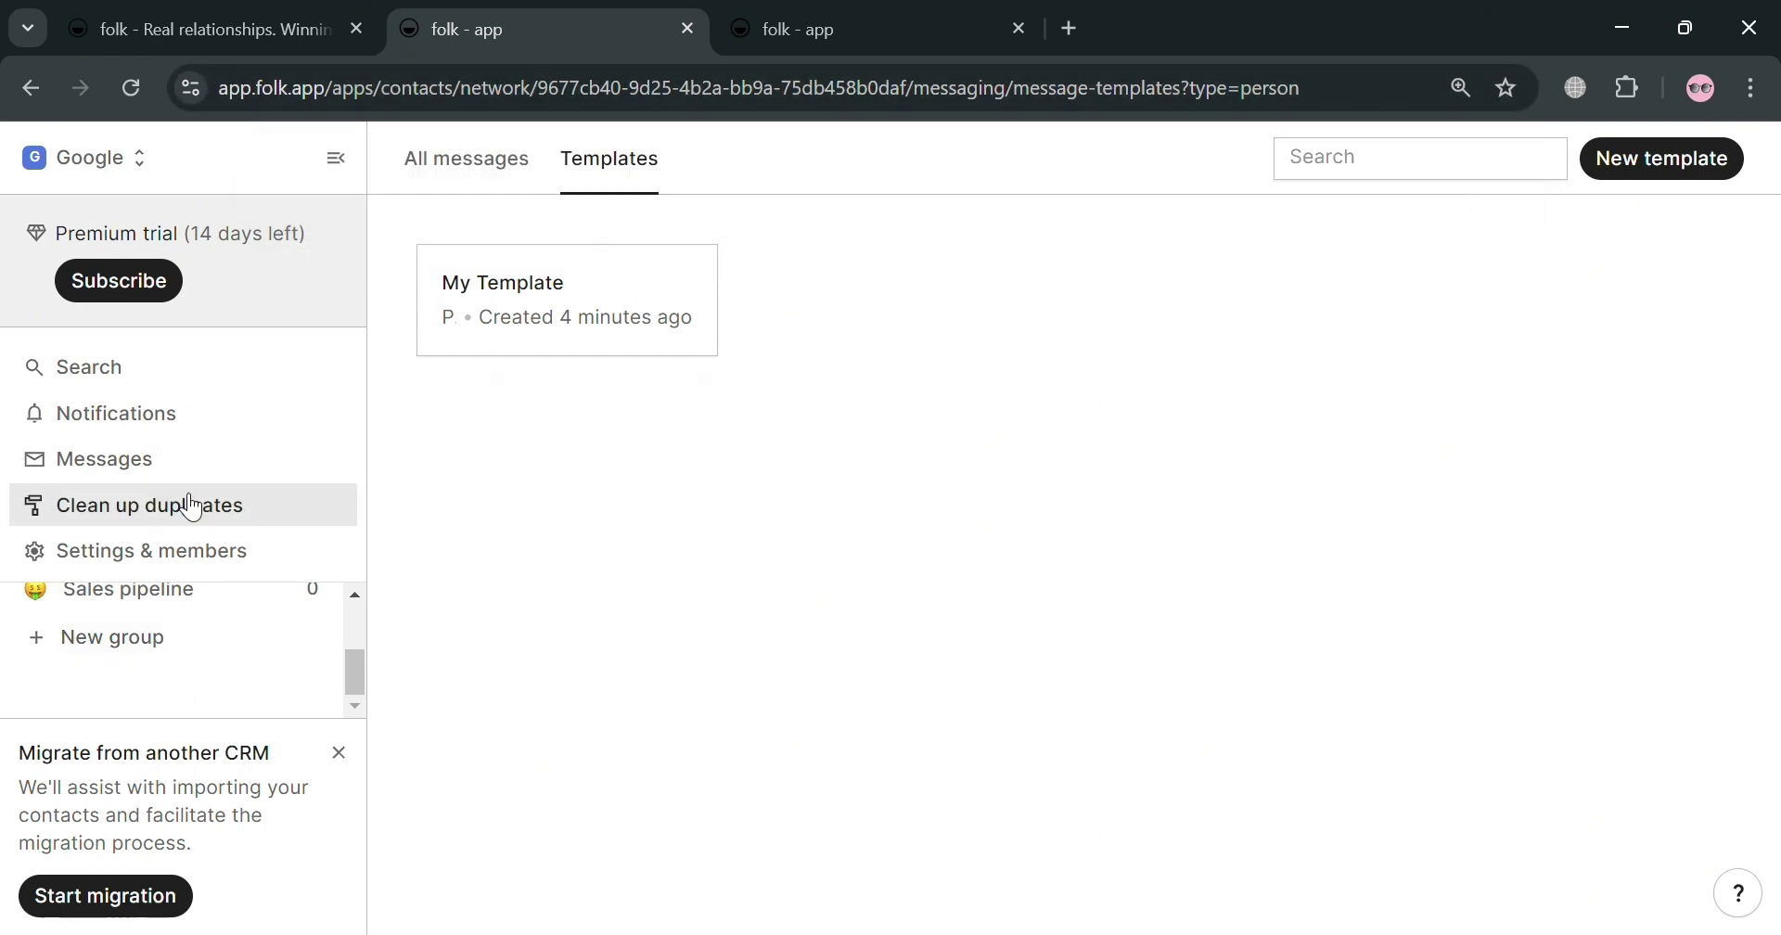
click(162, 638)
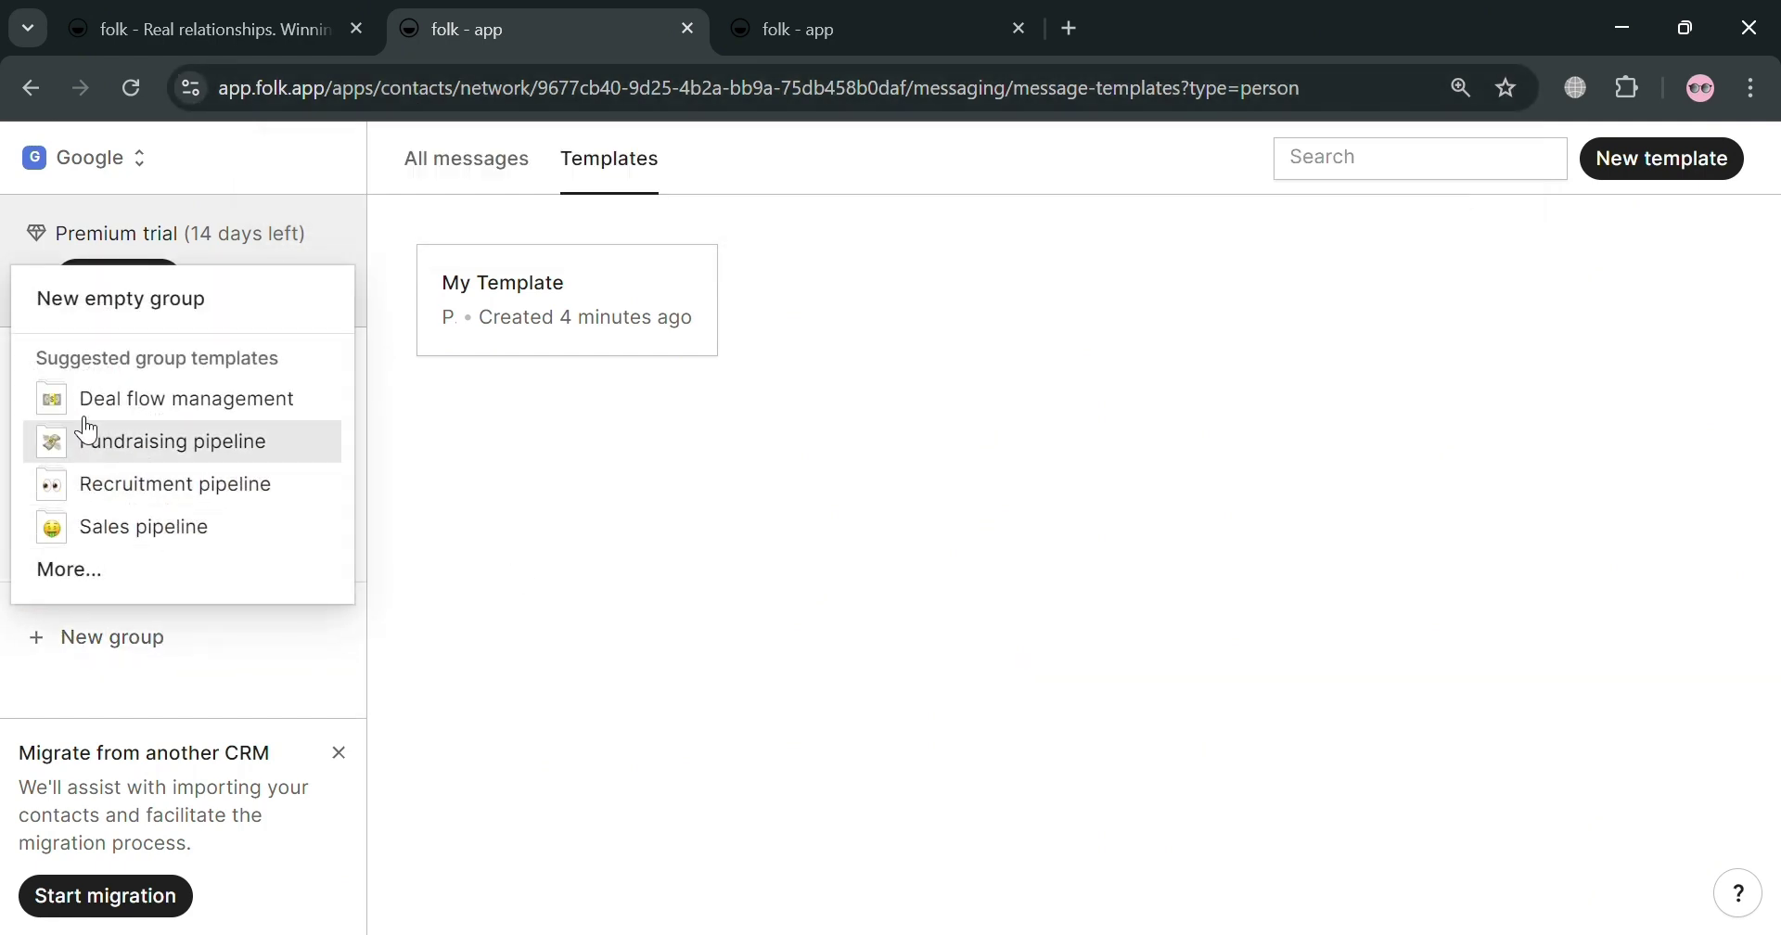
Step: Create a Recruitment pipeline group and add the Apple, Google and Tesla contacts
click(103, 501)
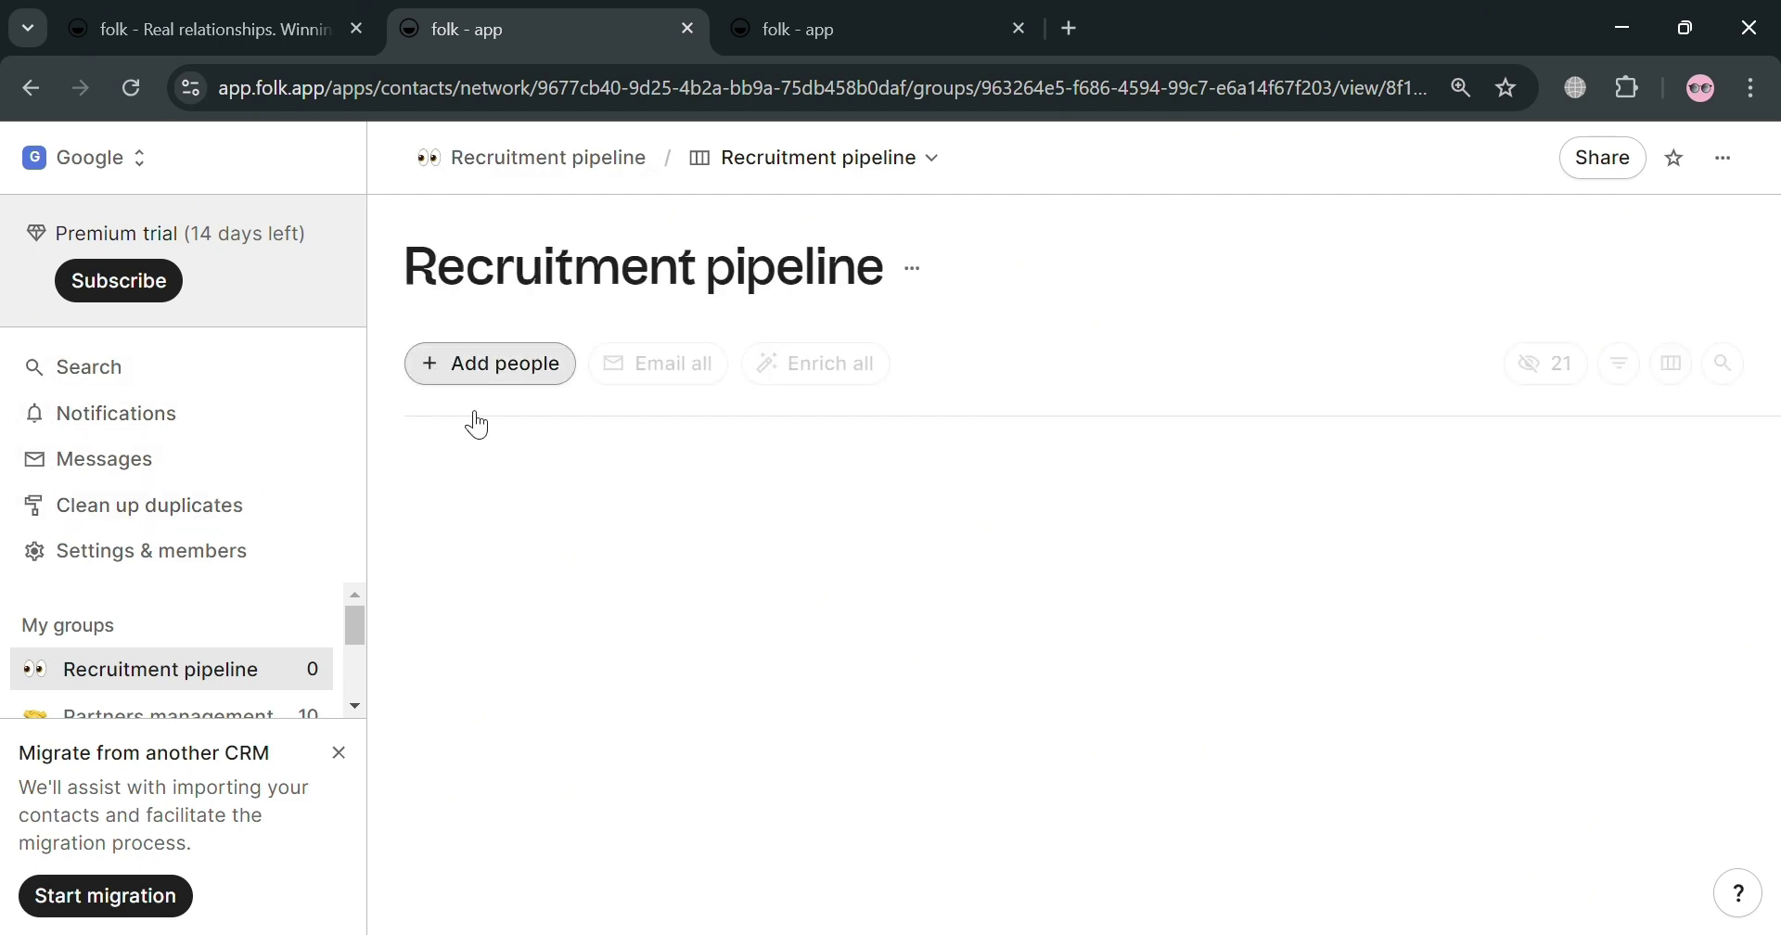
click(506, 374)
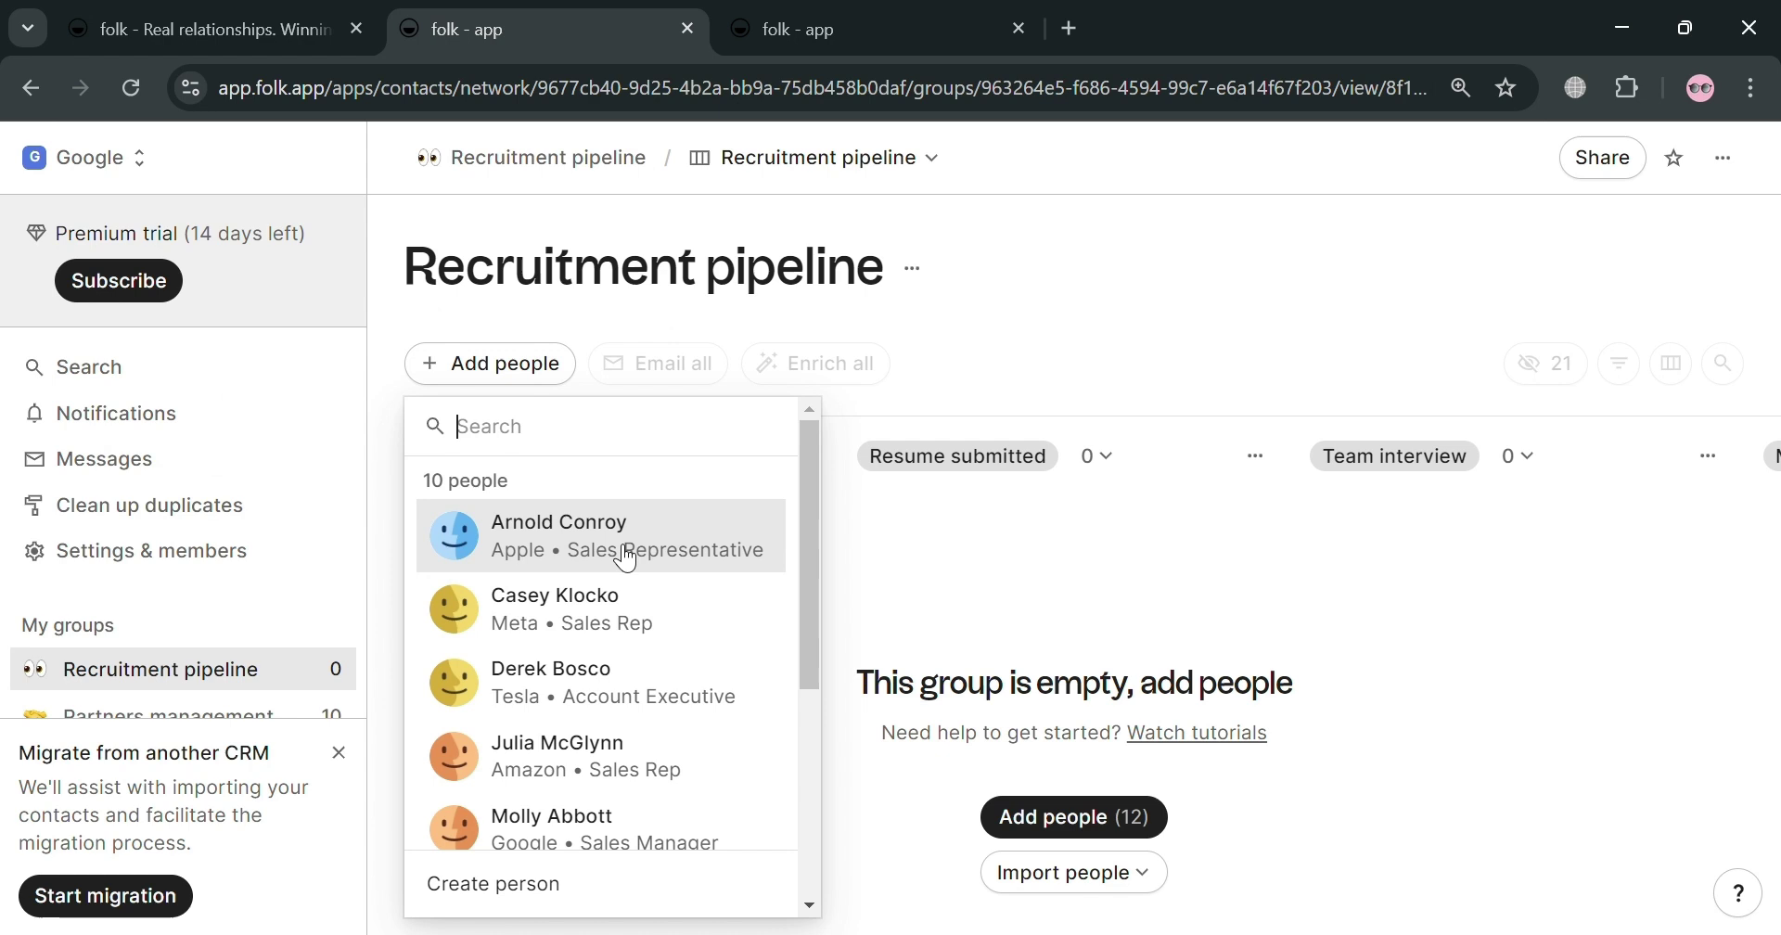
click(626, 557)
click(625, 826)
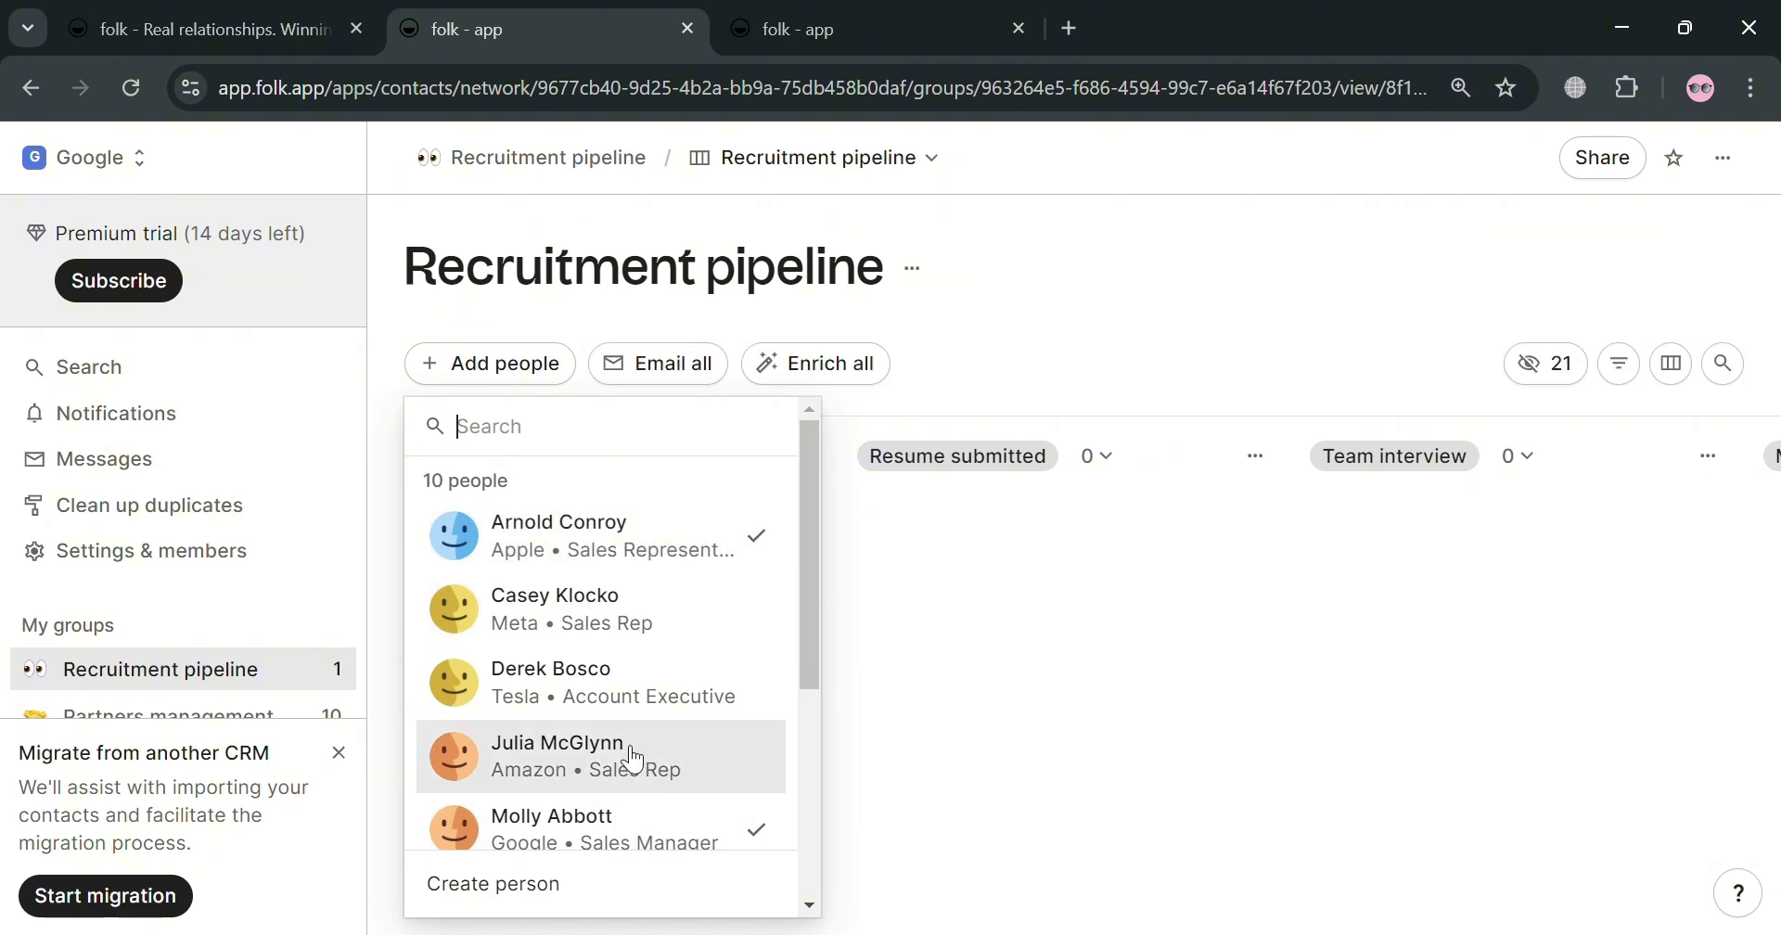
click(612, 684)
click(1020, 677)
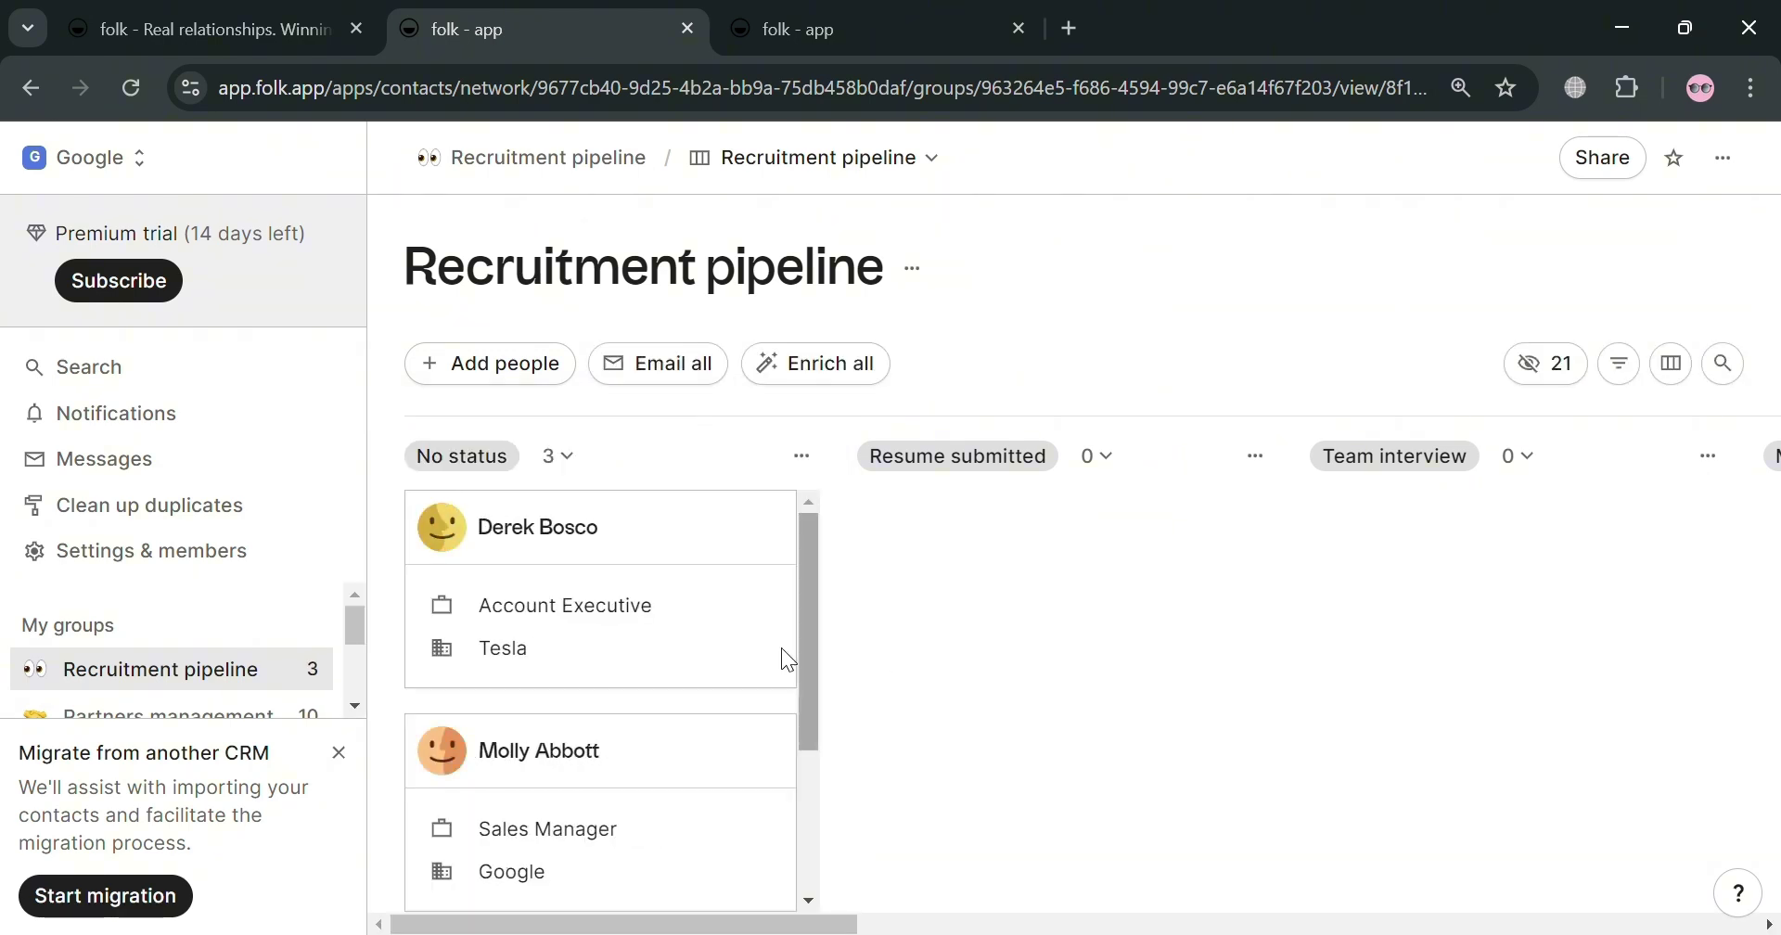
Step: Open the Tesla account executive's contact card and scroll through its details
click(678, 629)
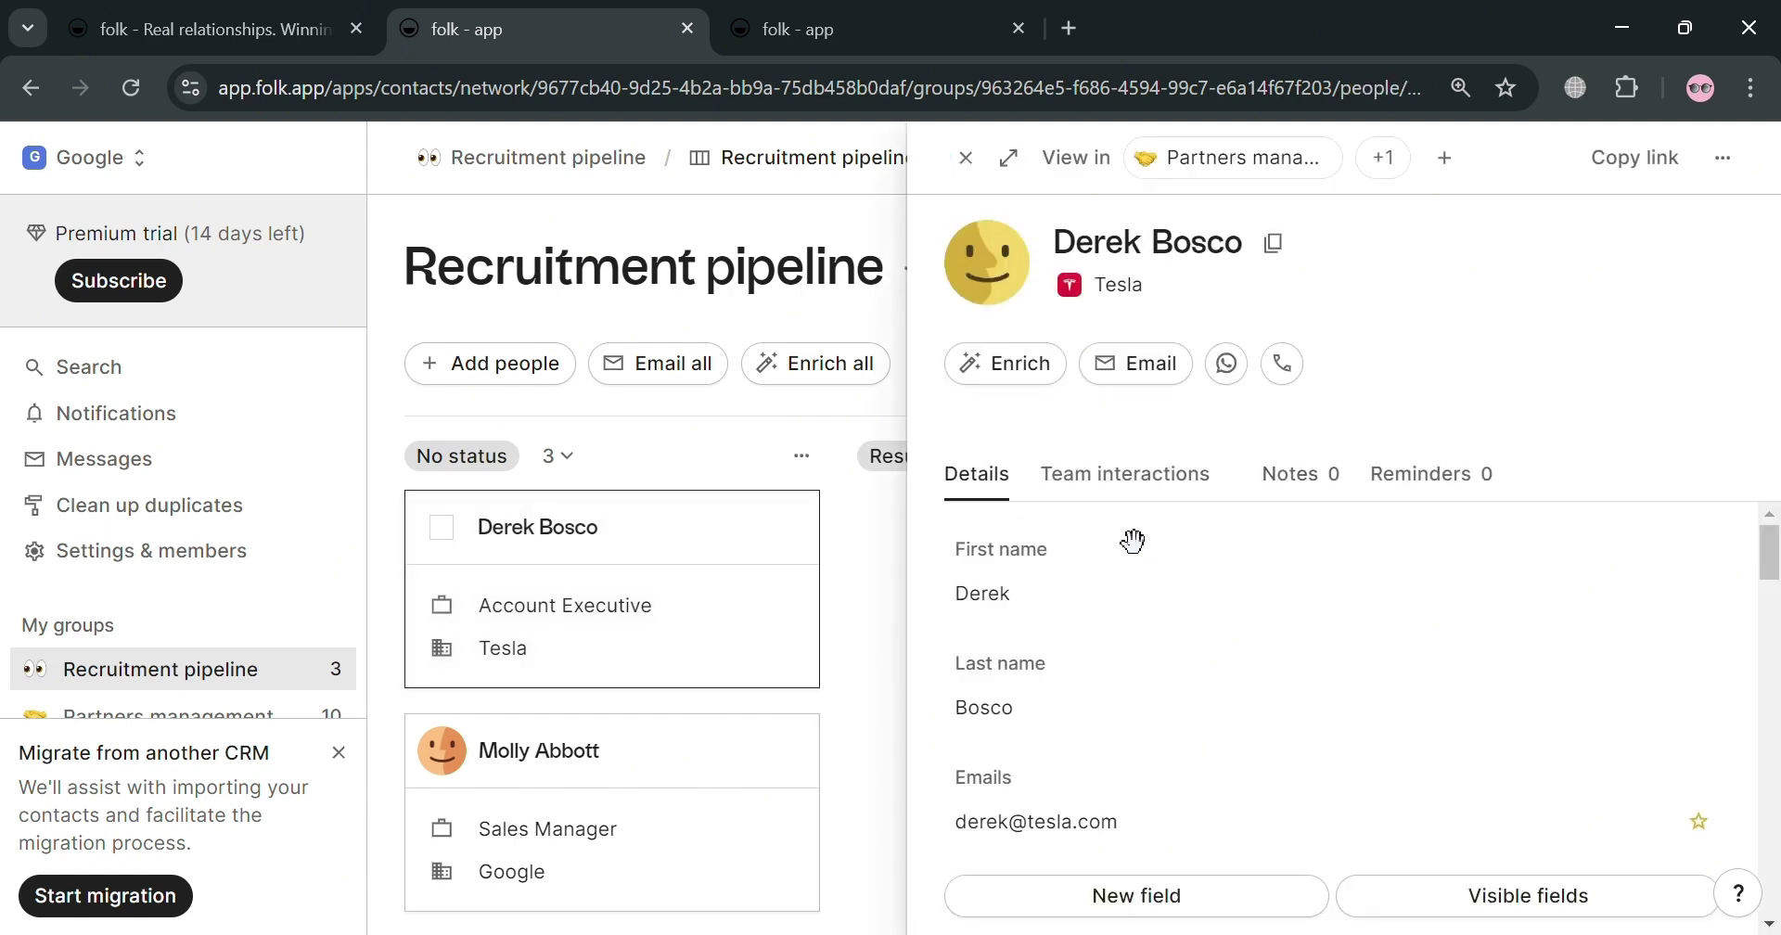
scroll(1588, 876, down, 1)
scroll(1582, 872, down, 2)
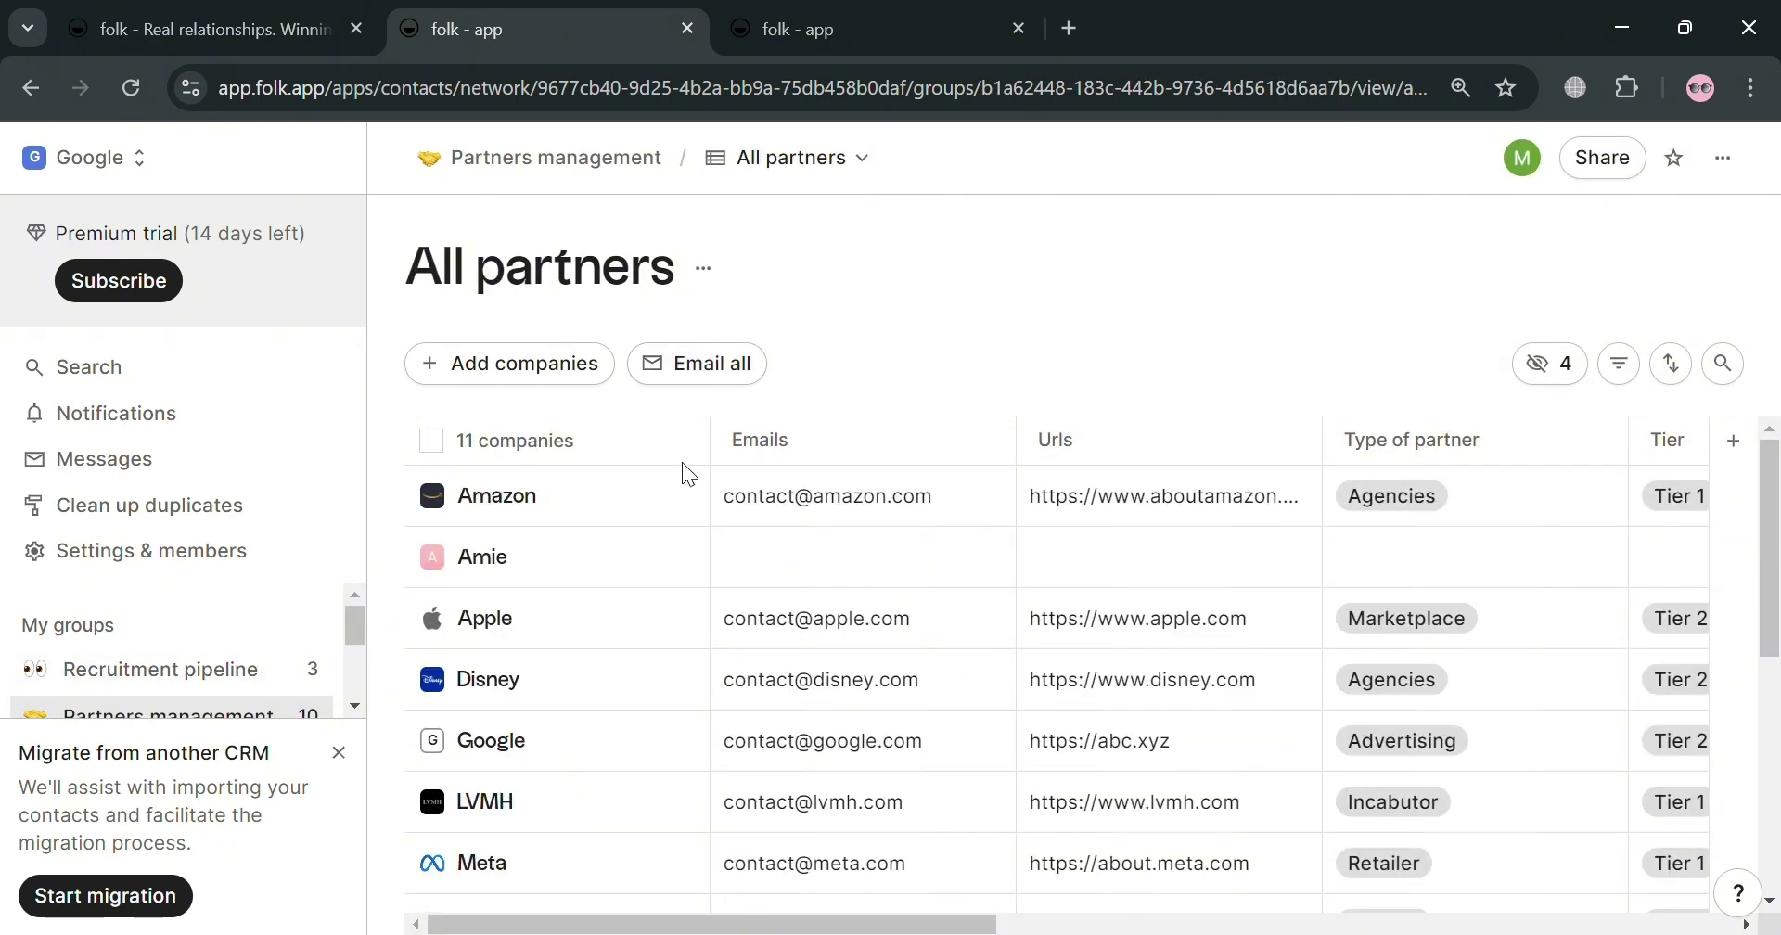
click(728, 373)
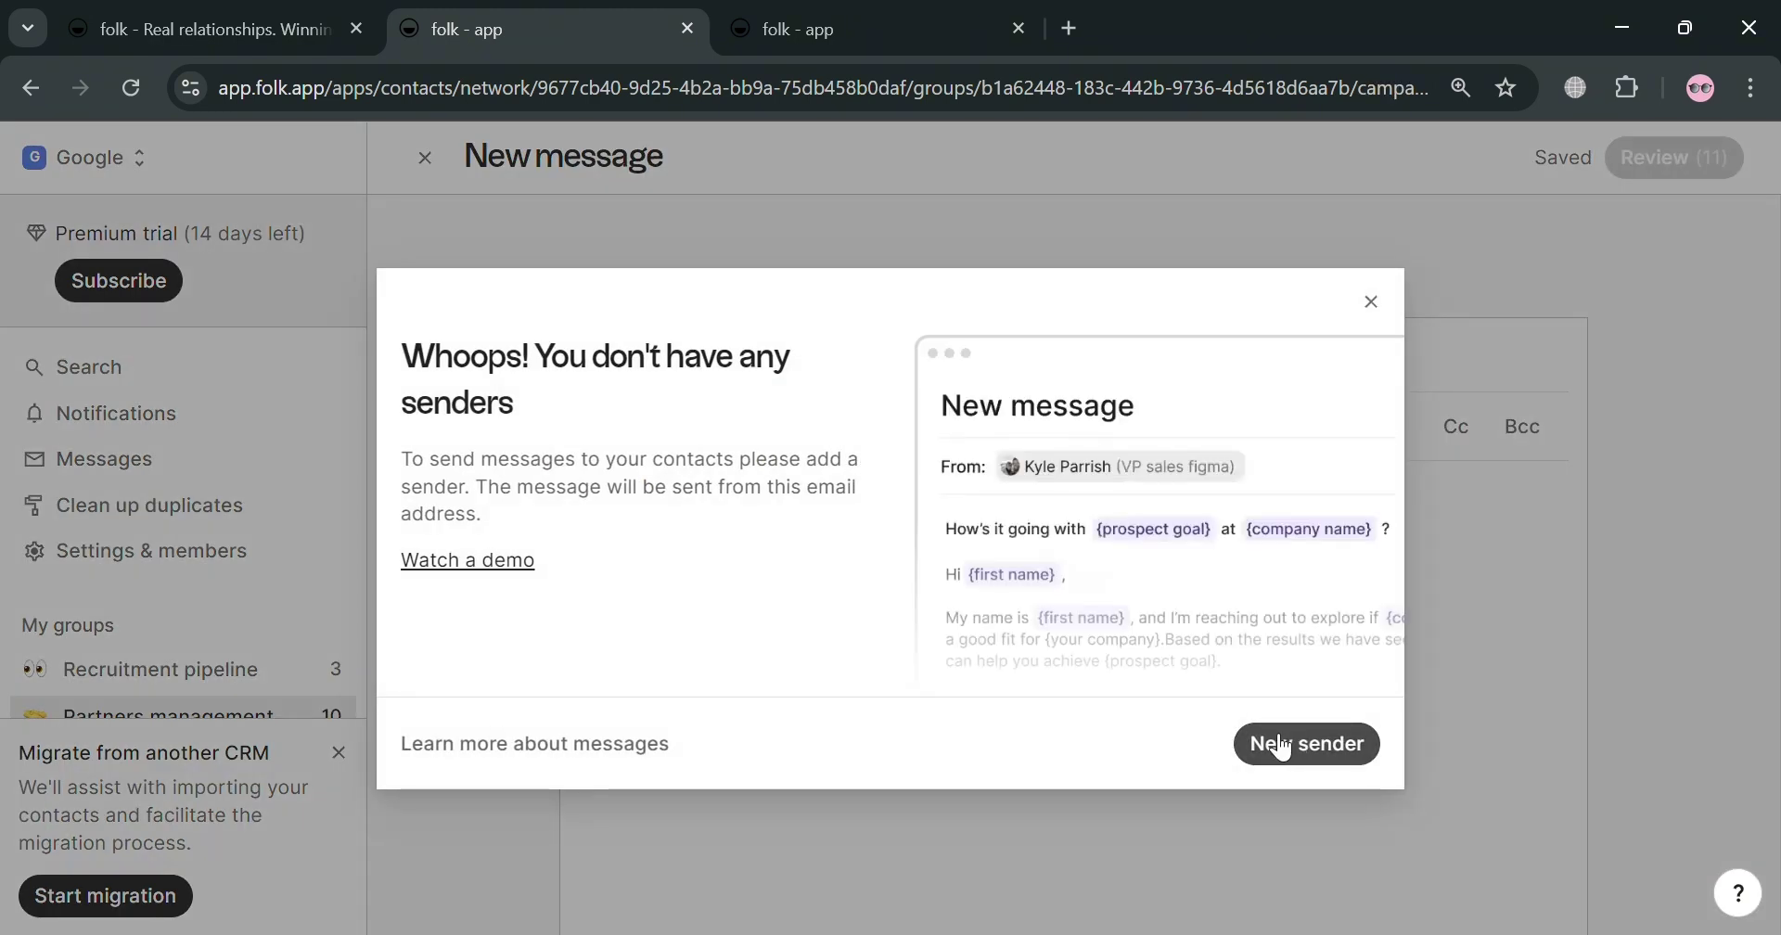
click(1371, 301)
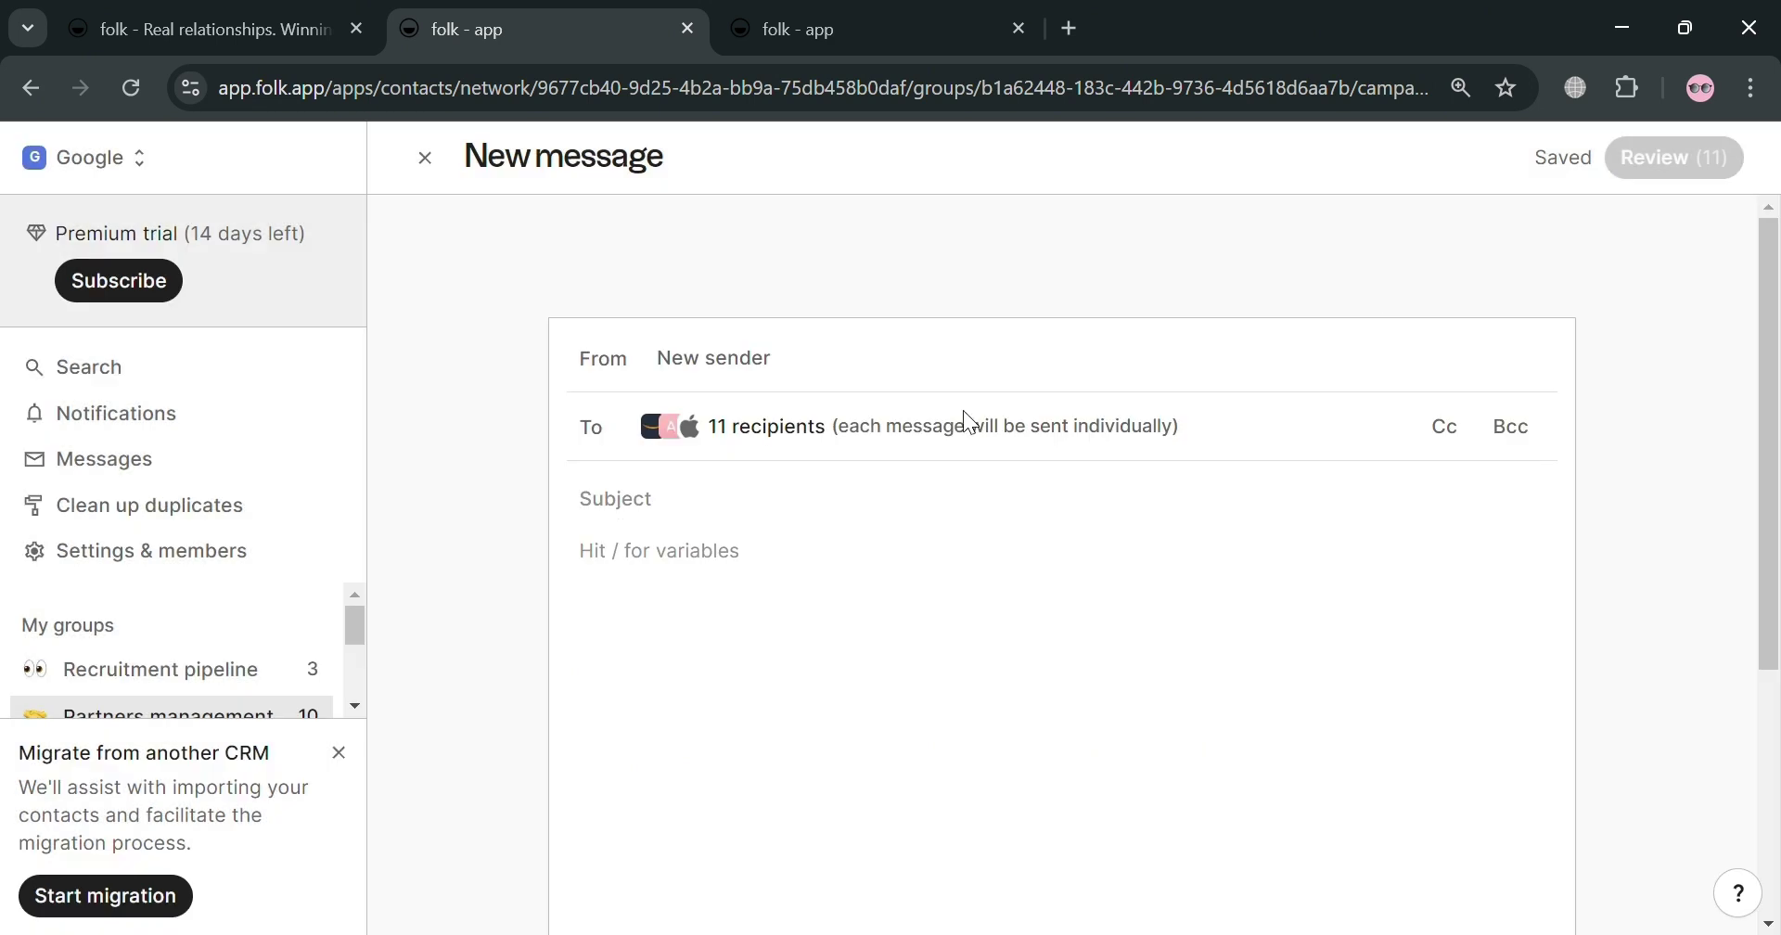
click(733, 362)
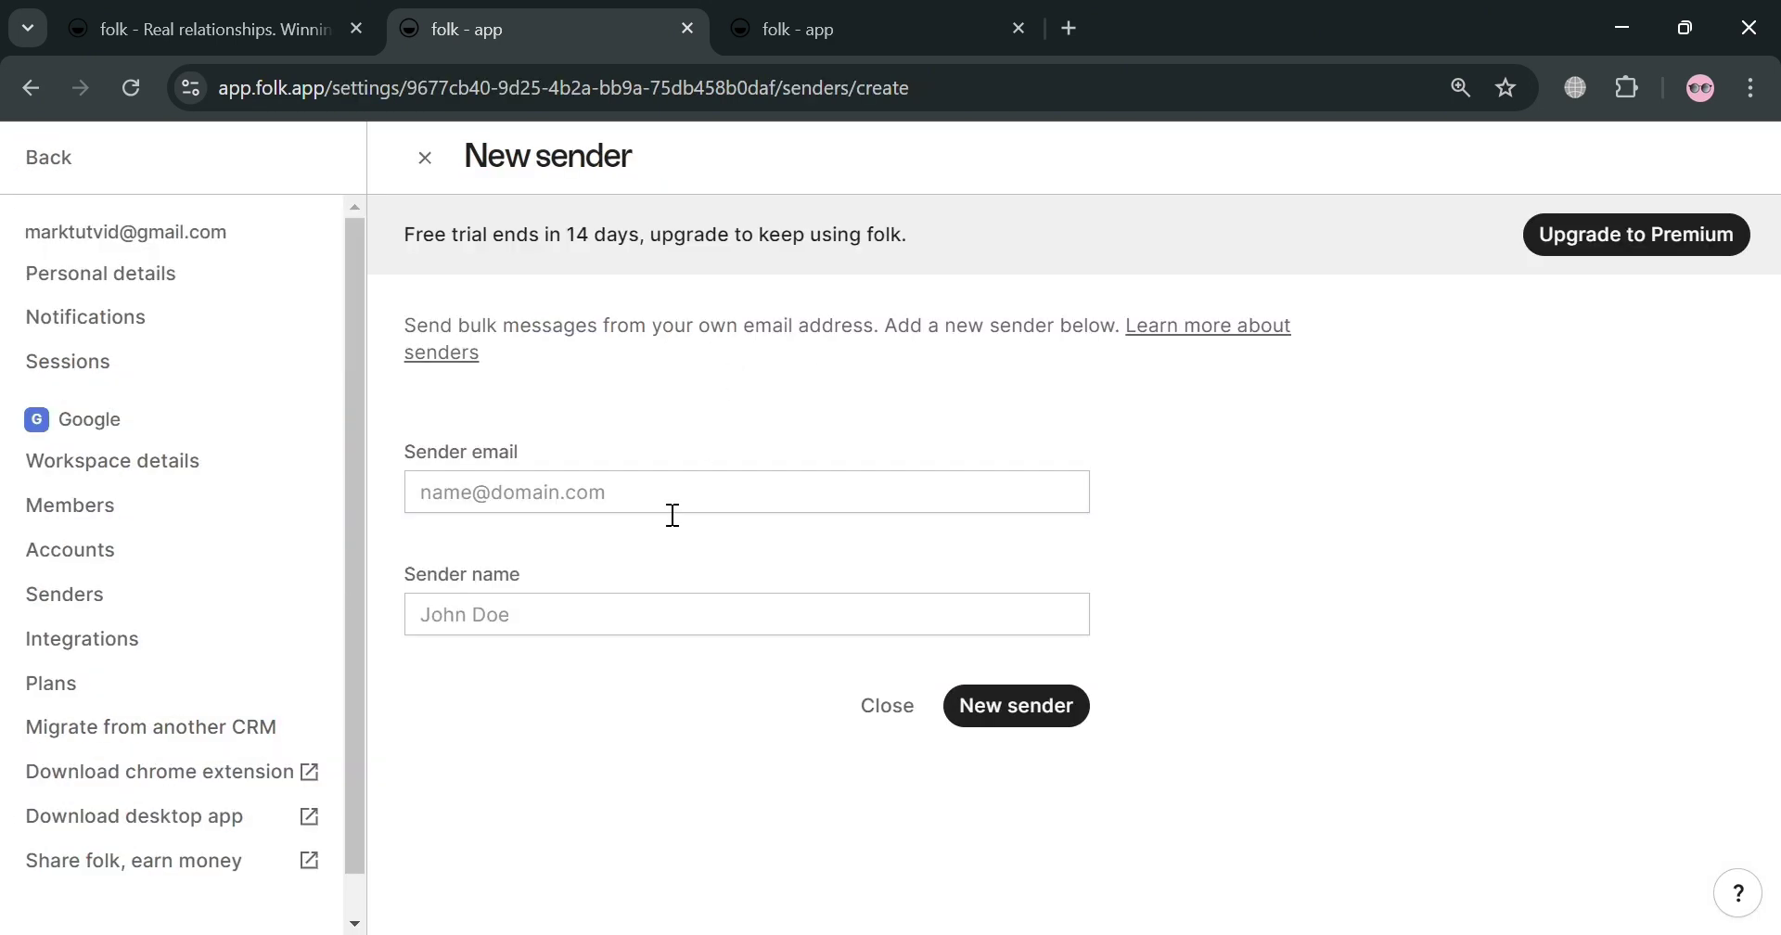
click(905, 707)
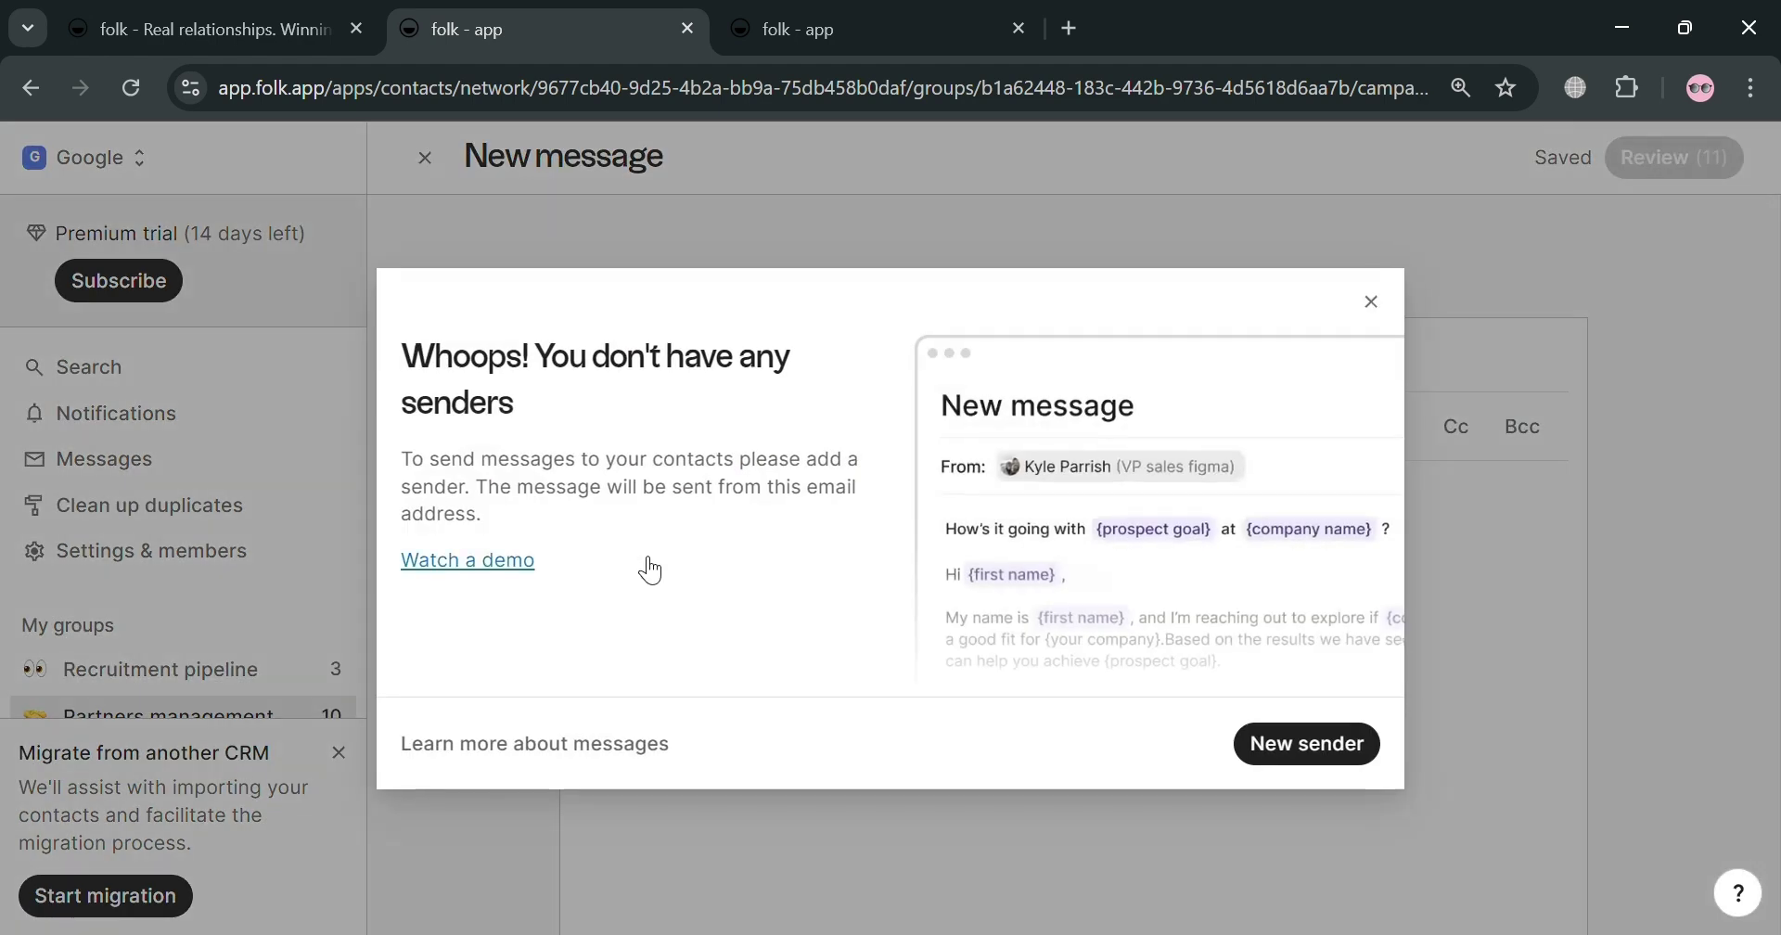
click(1373, 304)
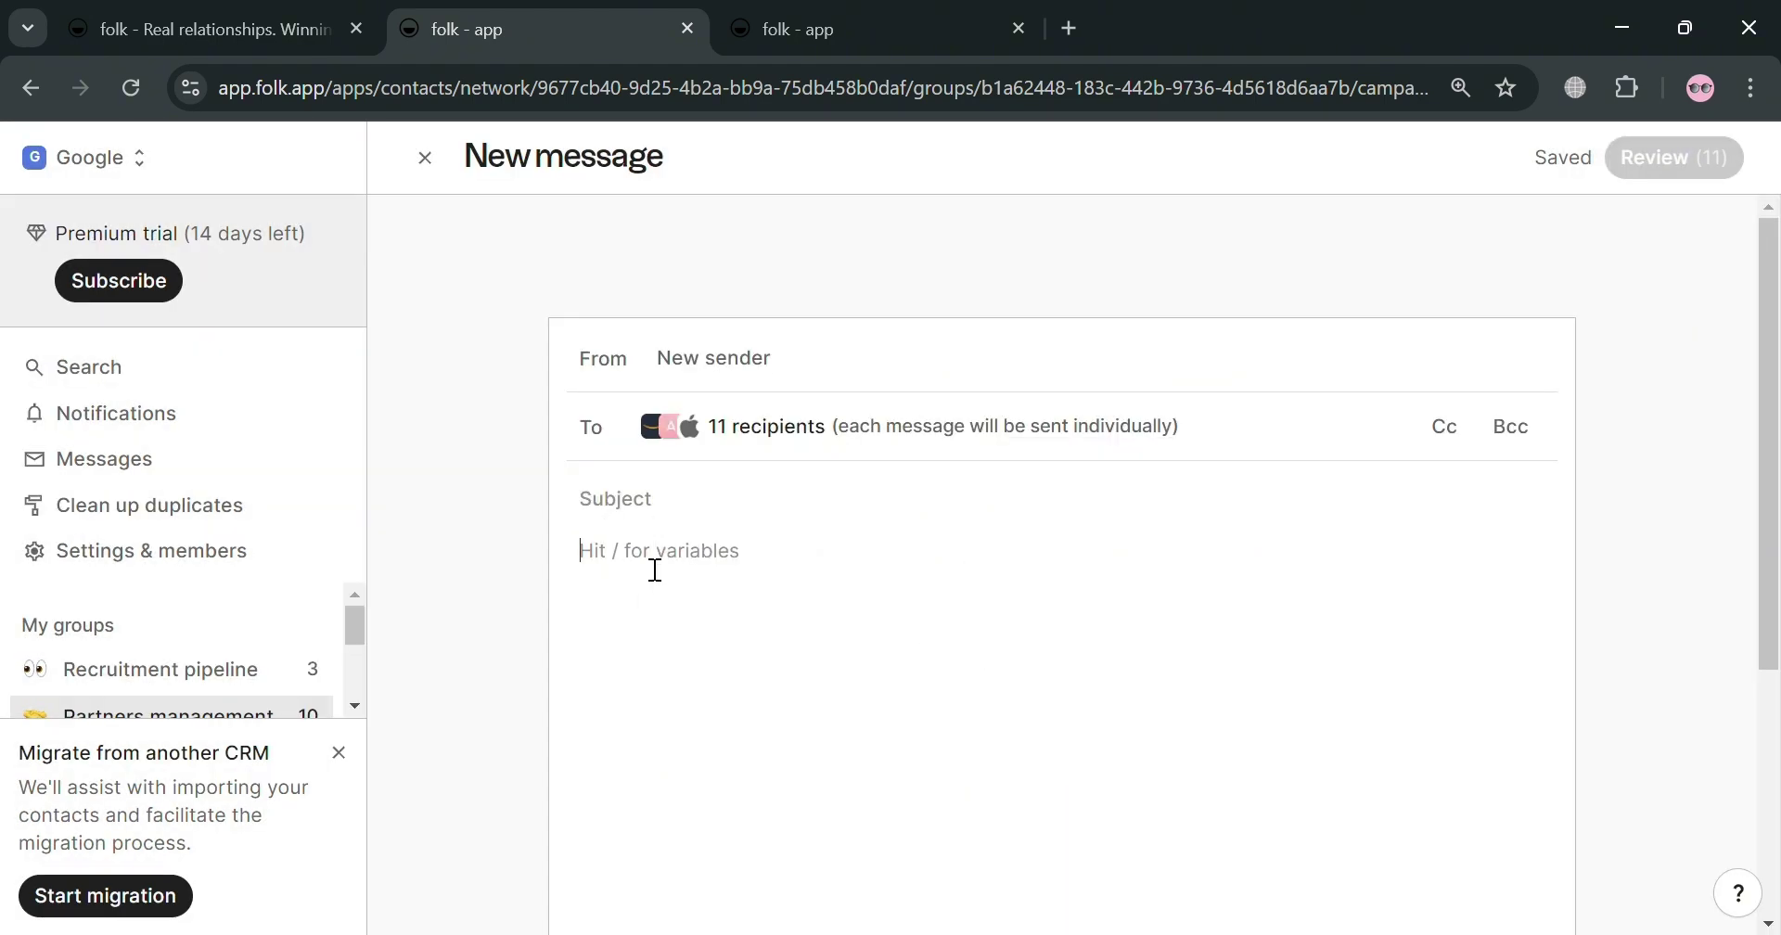
scroll(694, 690, down, 3)
scroll(694, 689, down, 1)
click(590, 672)
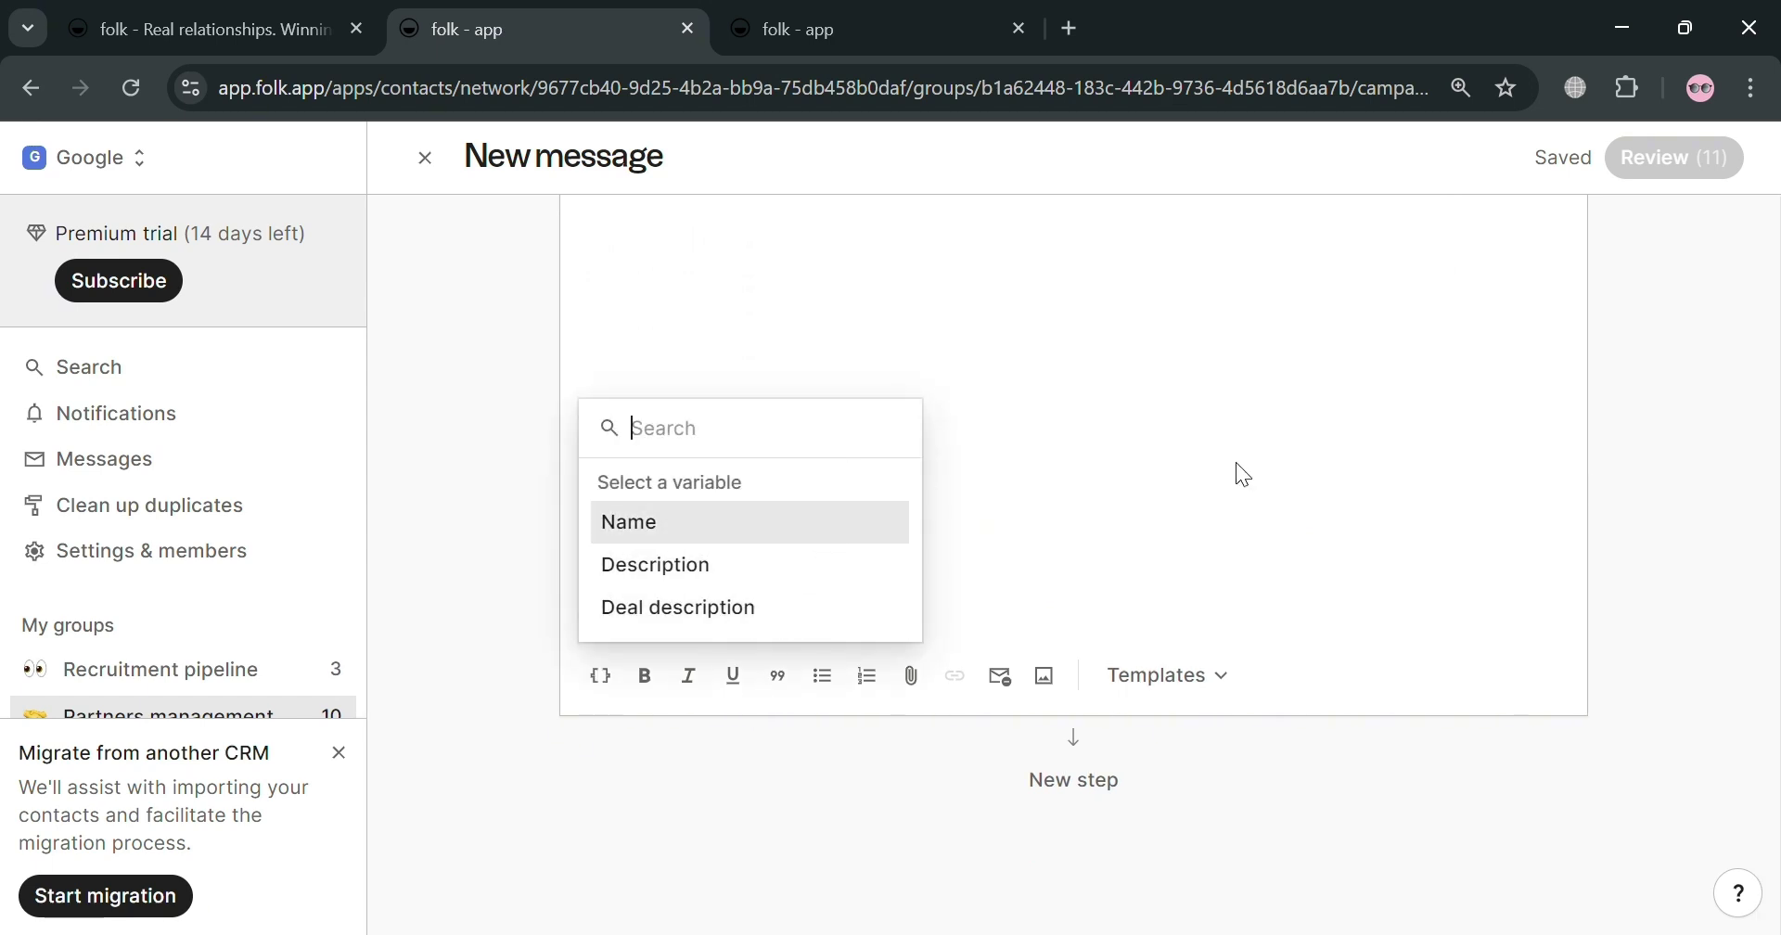
click(1158, 494)
scroll(1021, 519, up, 5)
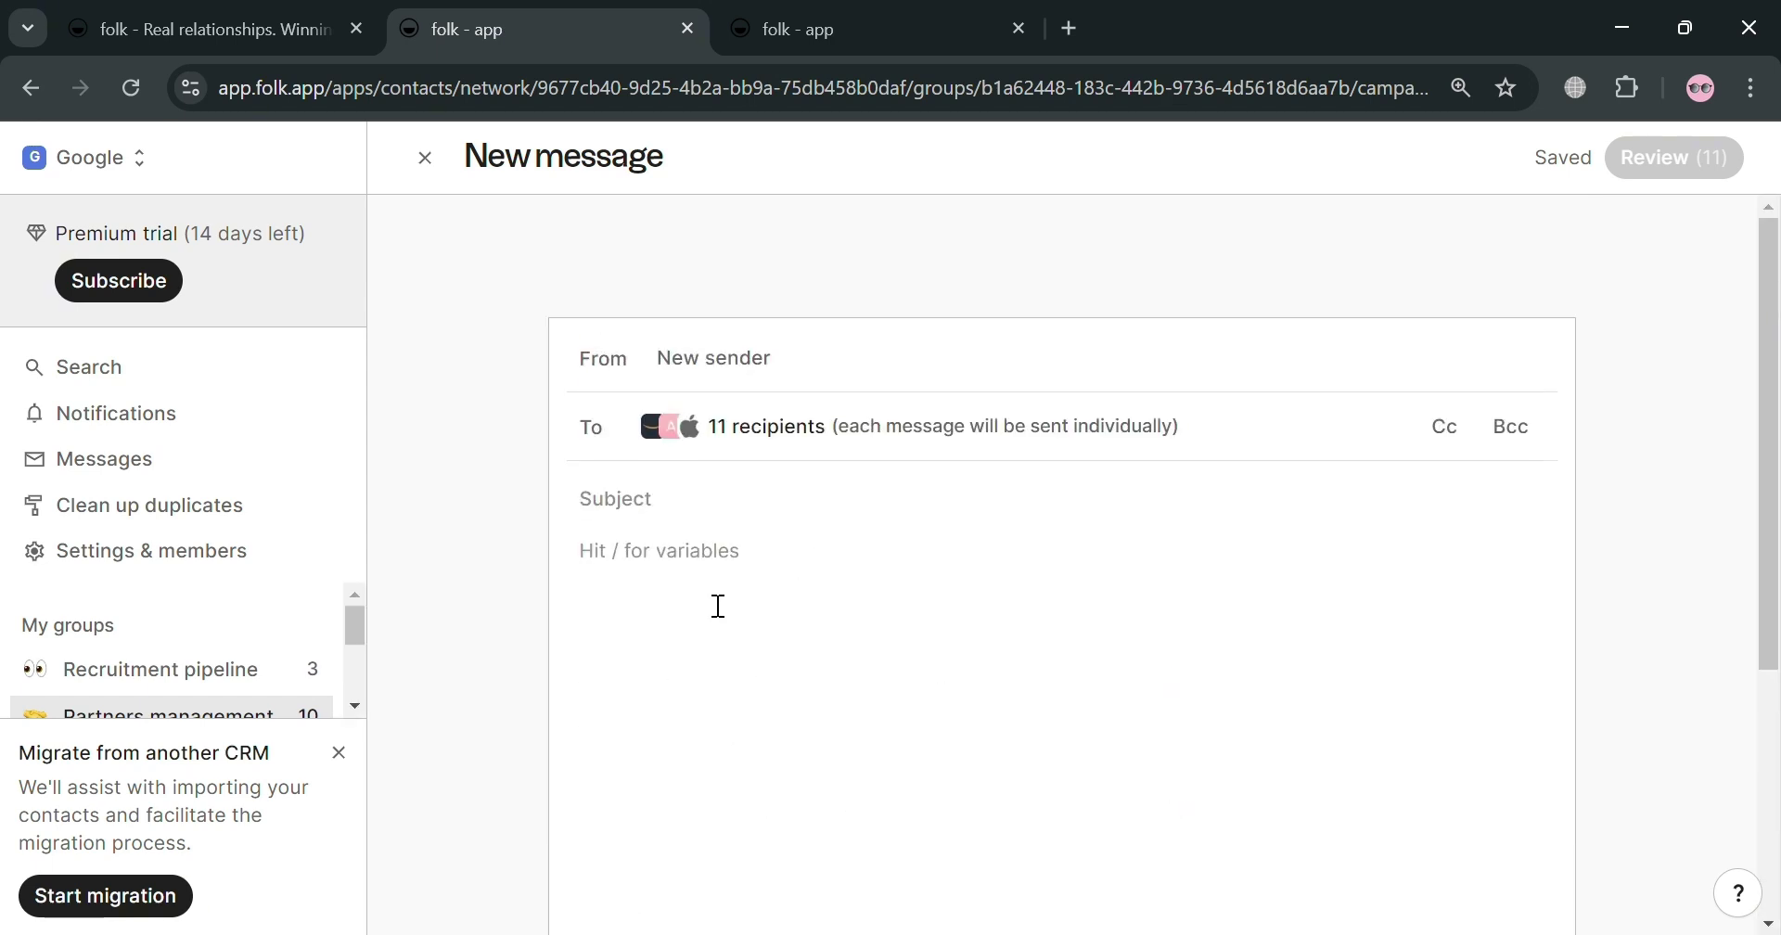
scroll(1067, 619, down, 2)
scroll(1097, 637, up, 2)
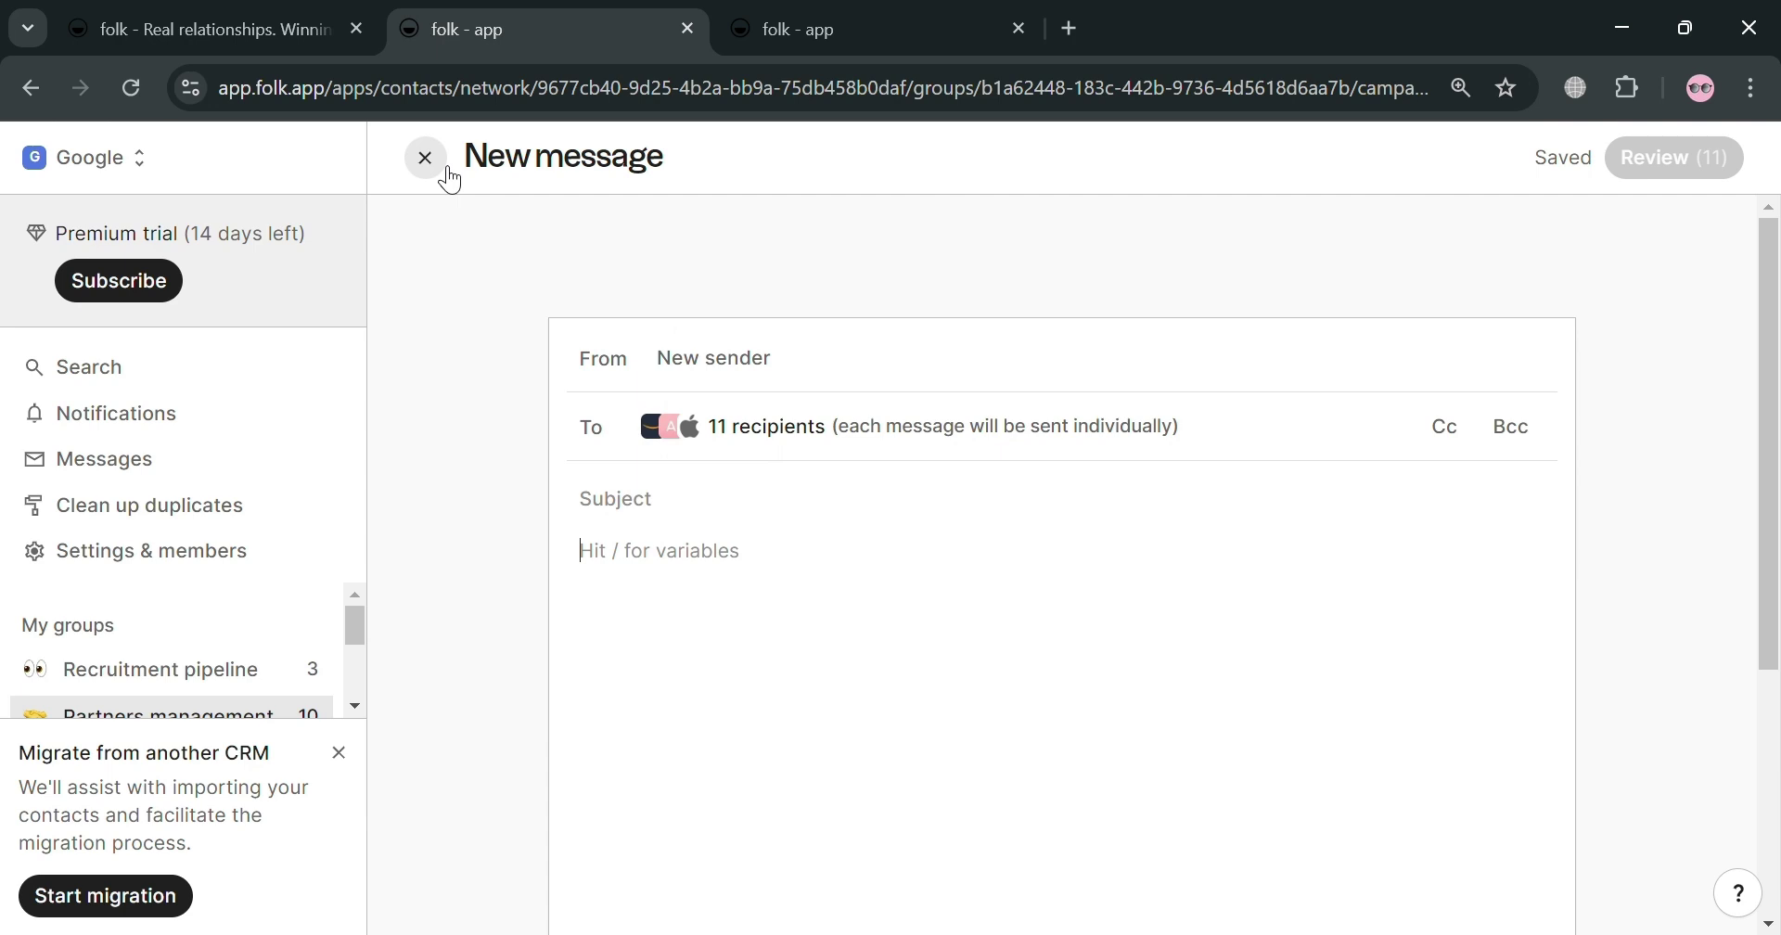
Step: Discard the draft message and scroll through the partners table
click(436, 171)
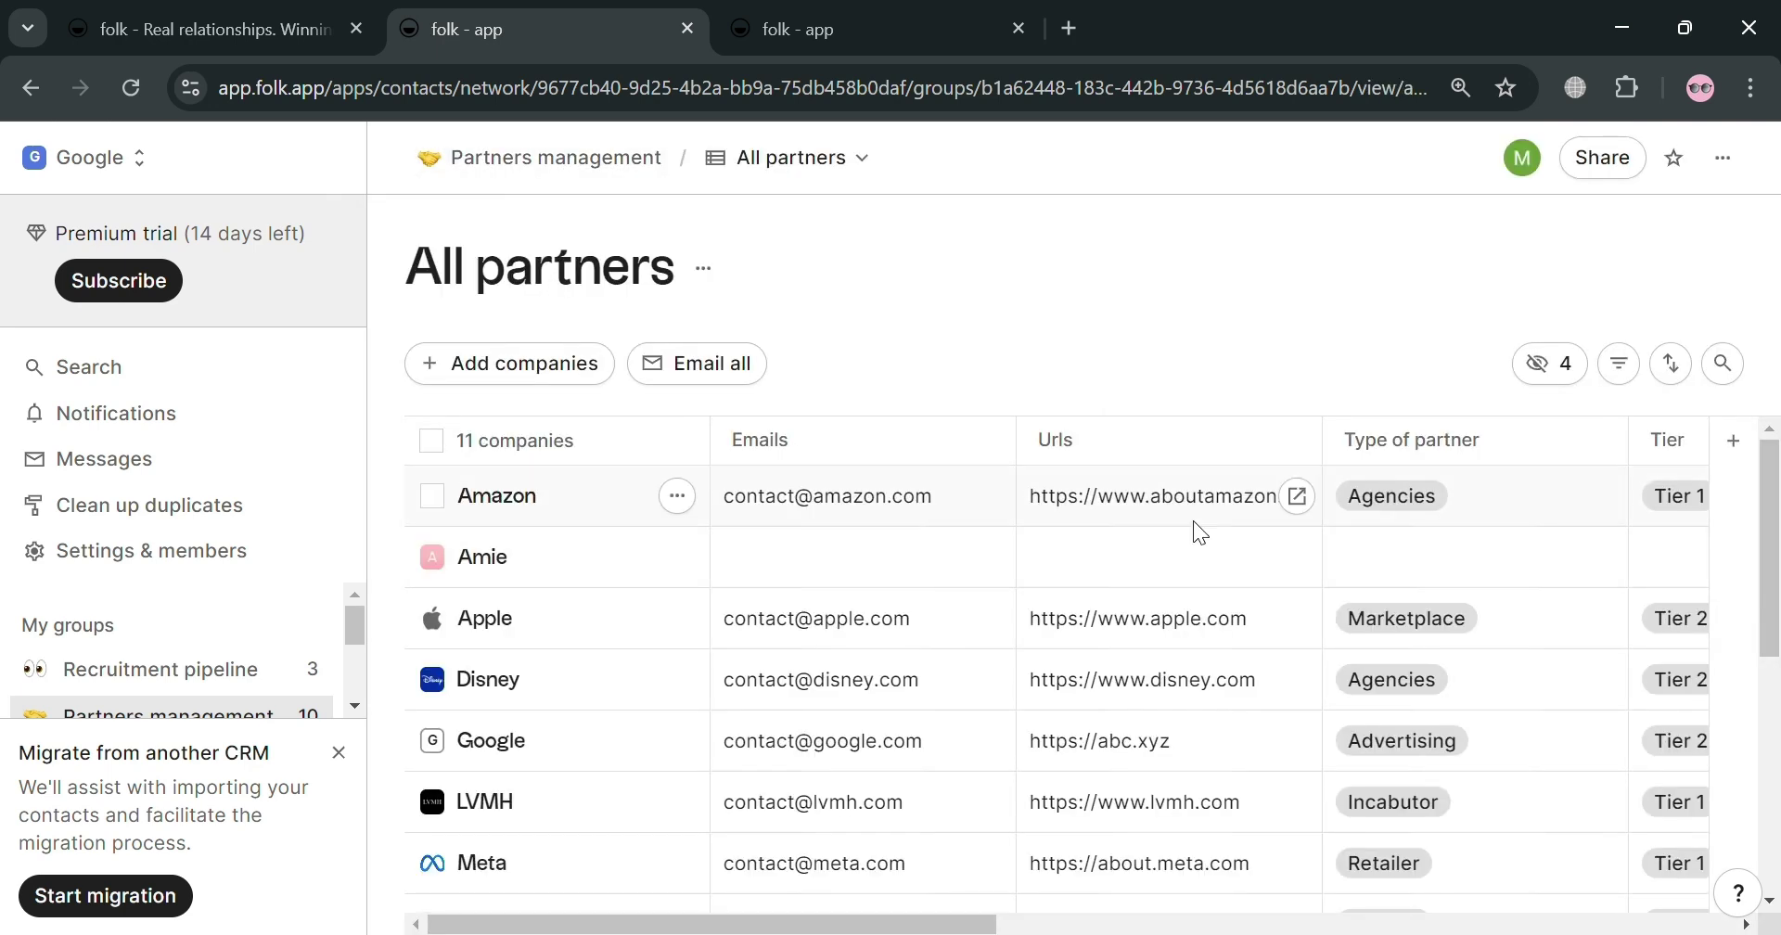
scroll(1565, 495, down, 1)
scroll(1564, 493, down, 5)
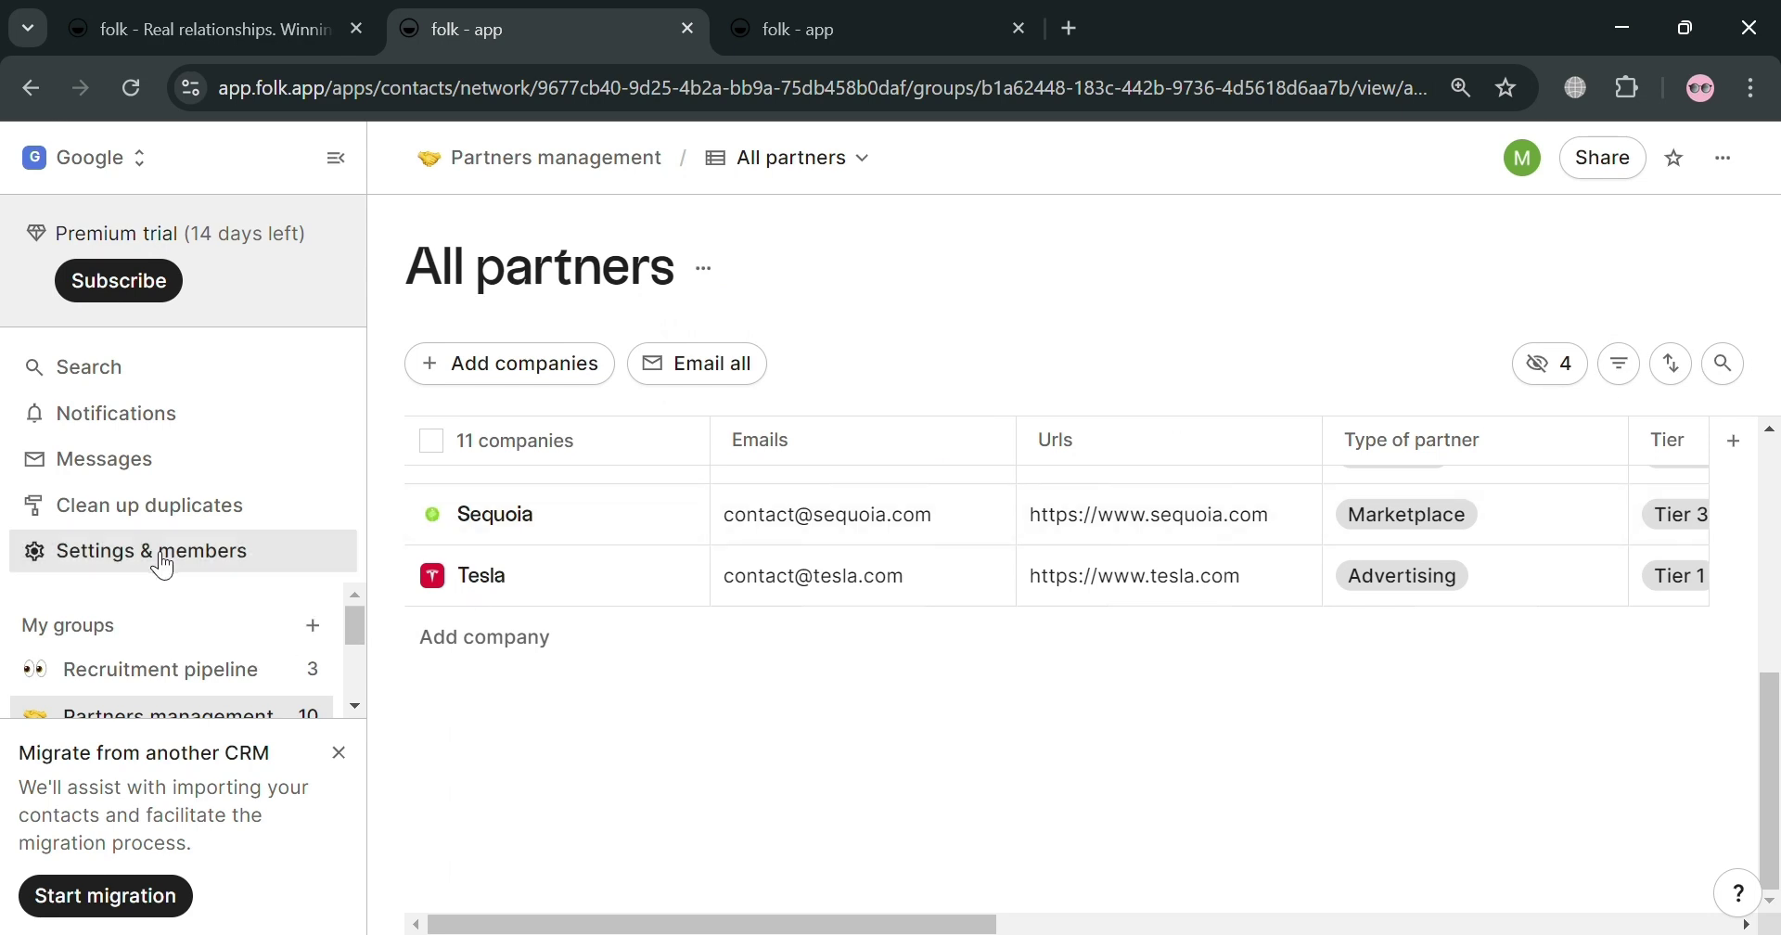
scroll(167, 670, down, 3)
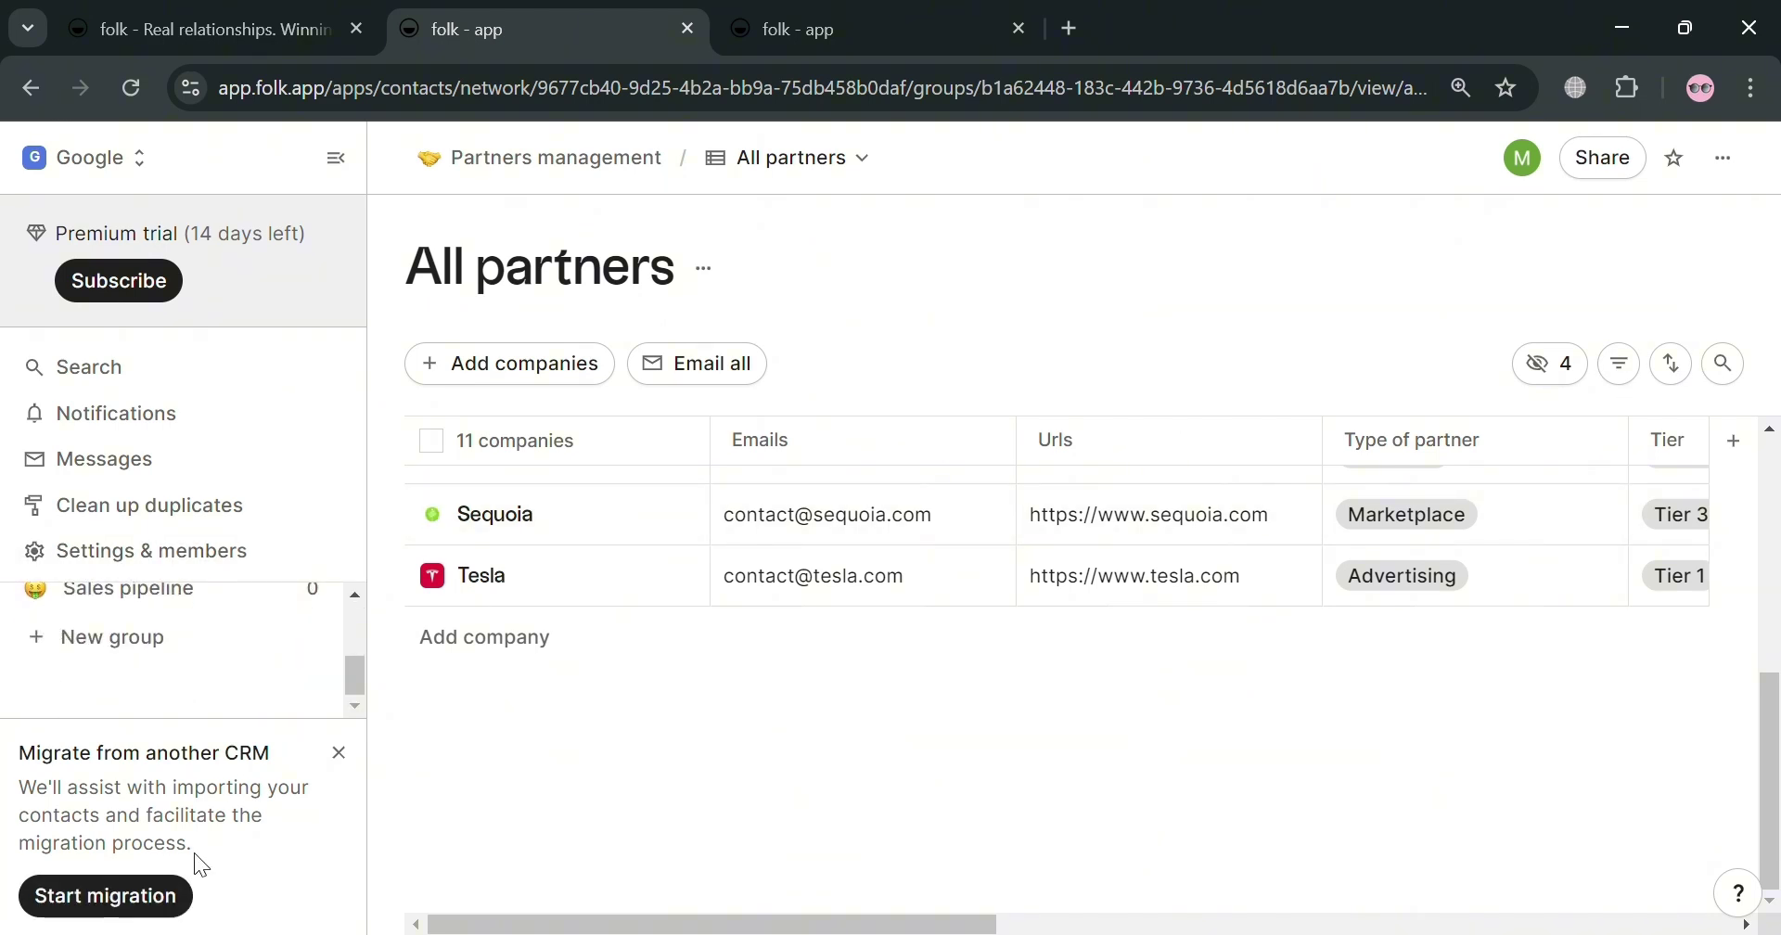
scroll(204, 650, up, 3)
scroll(1099, 467, up, 5)
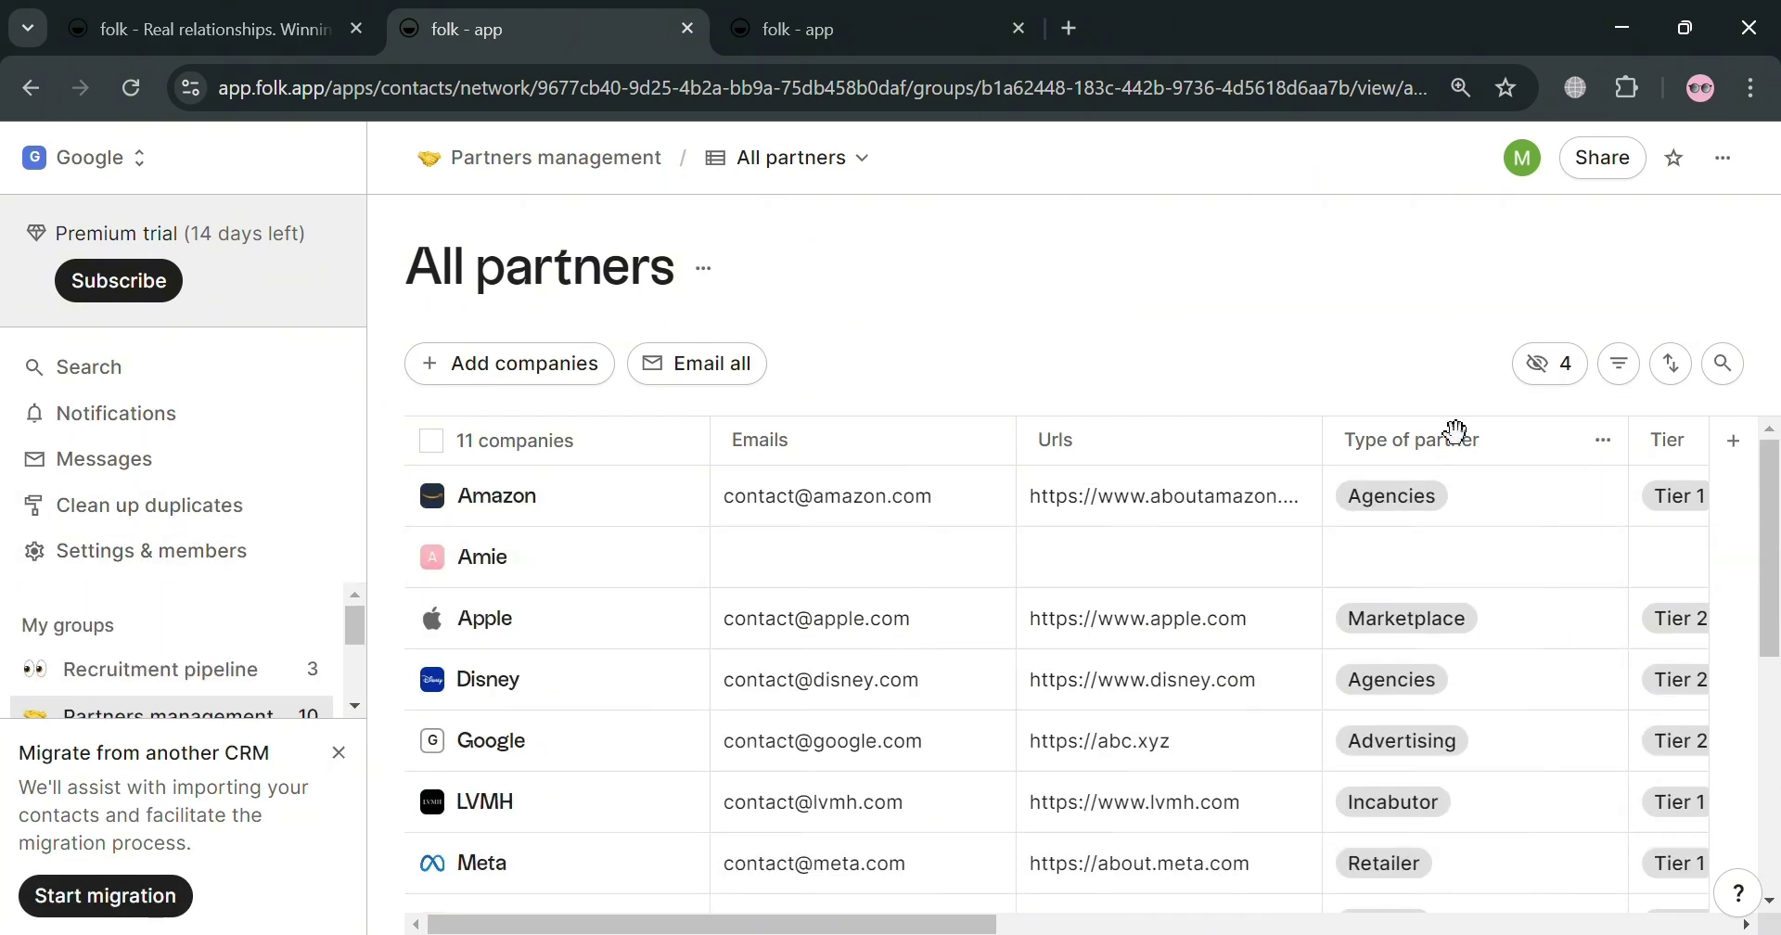
Step: View the Share dialog's Publish view option, close it unchanged, and go to Search
click(1619, 180)
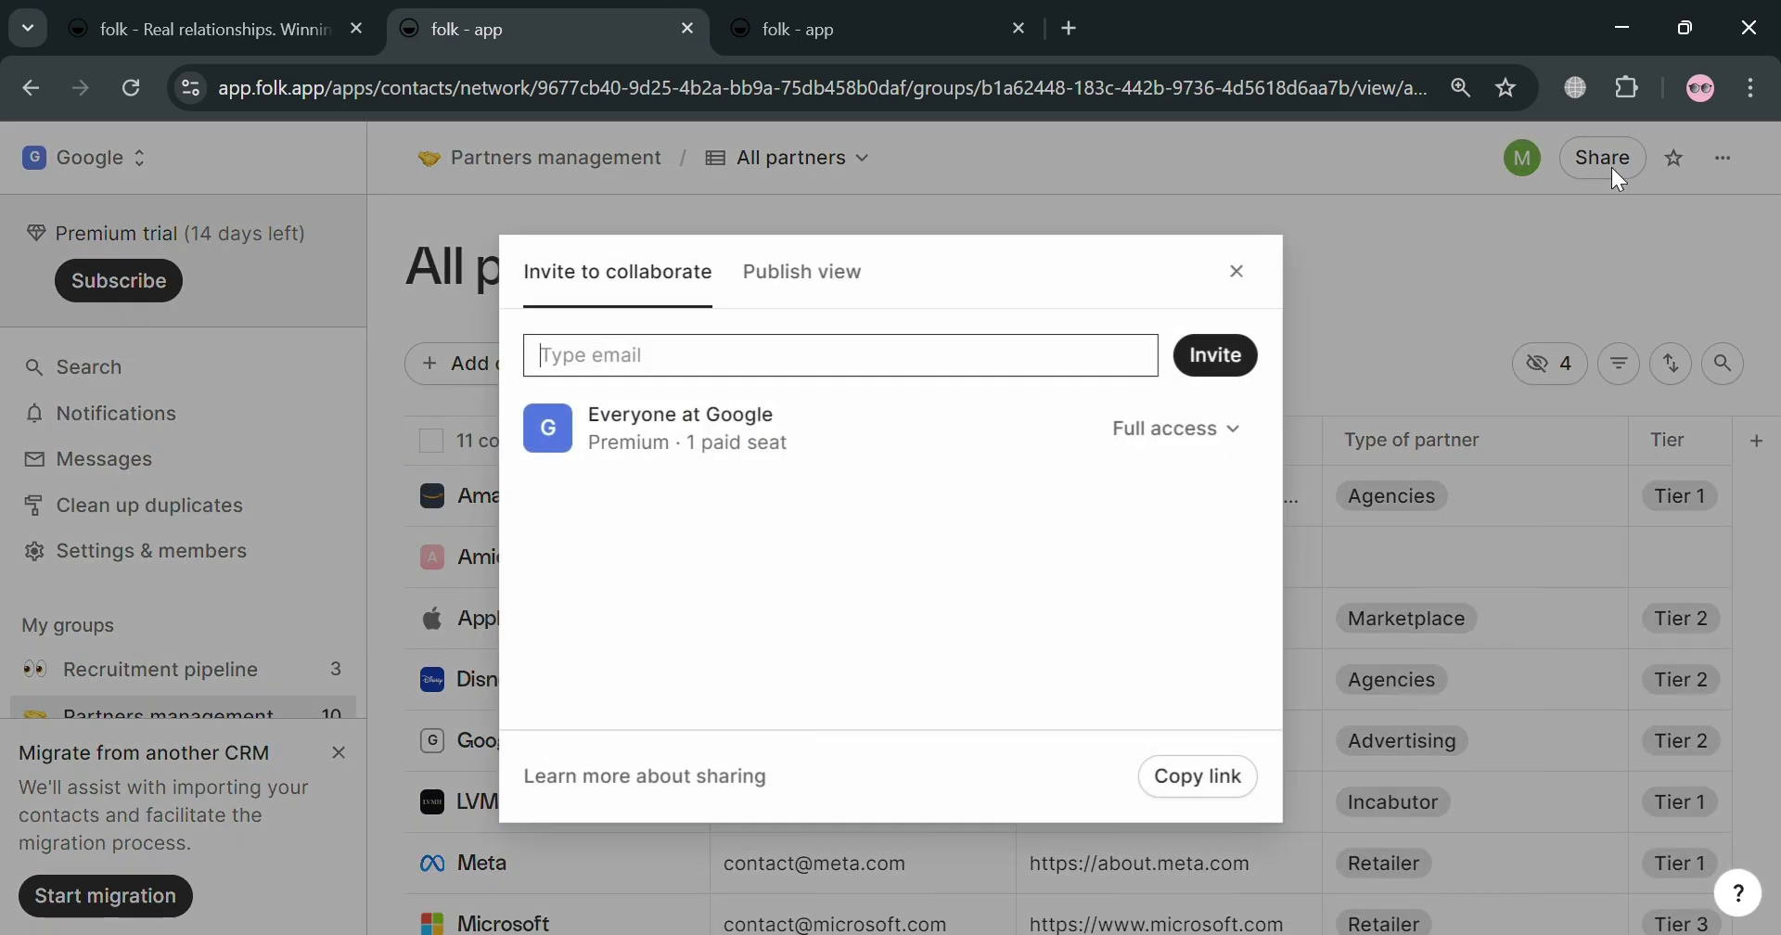
click(799, 275)
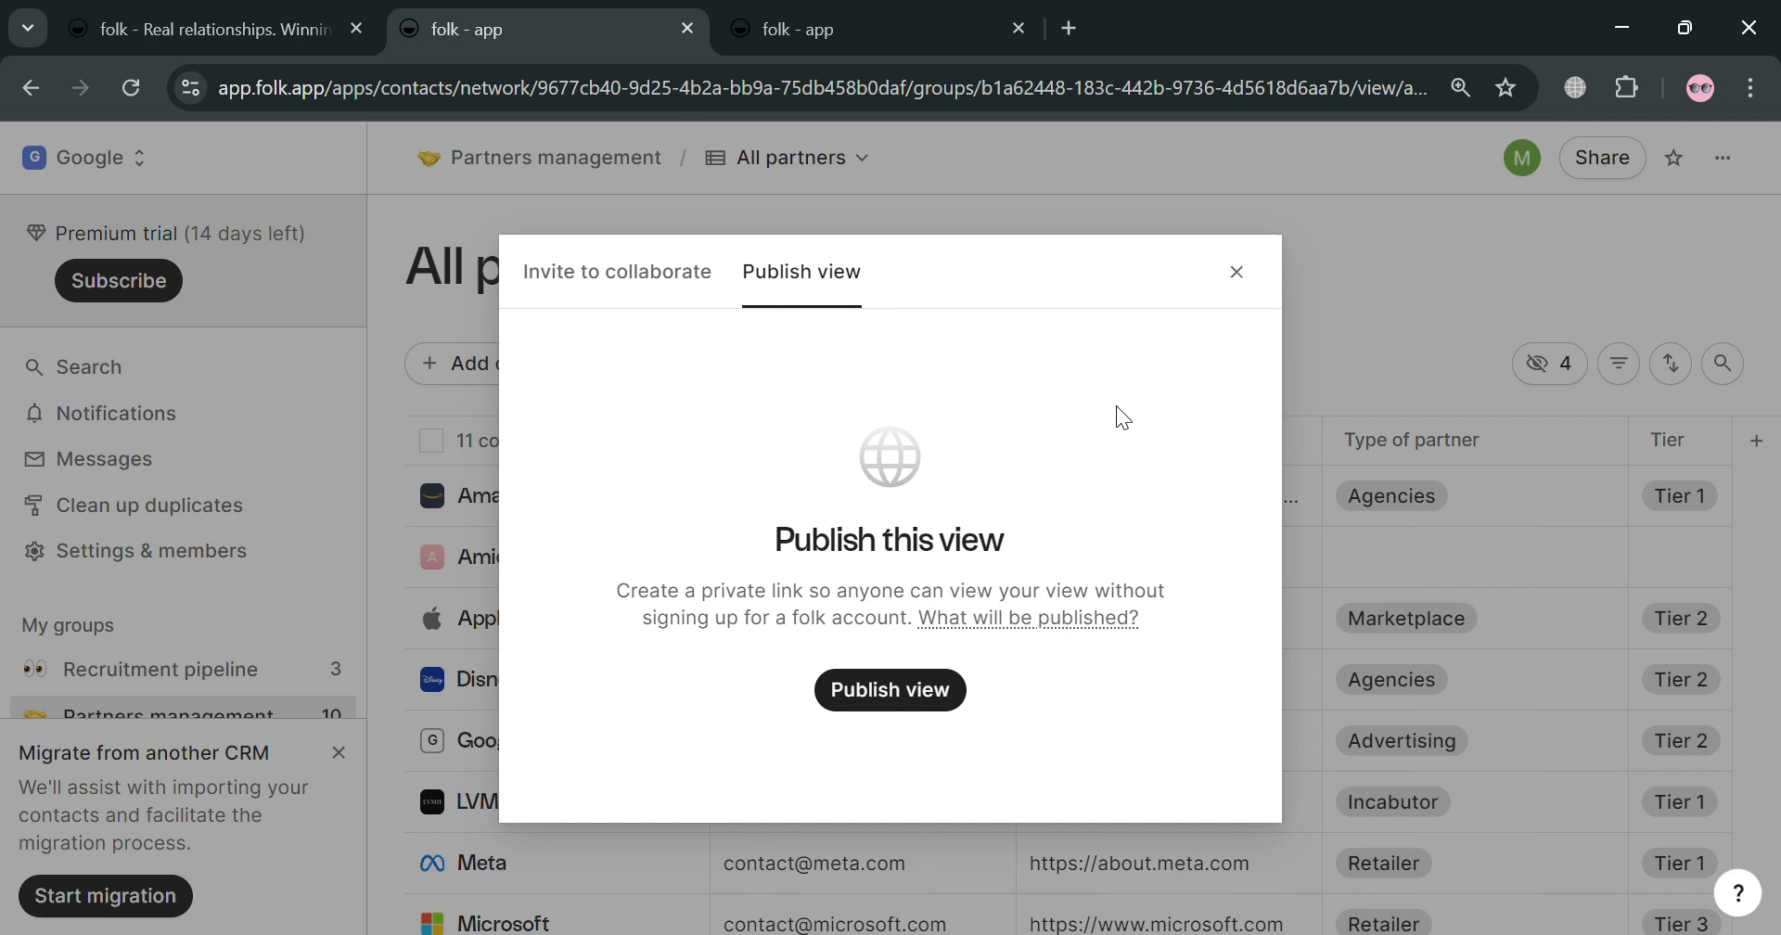
click(1241, 275)
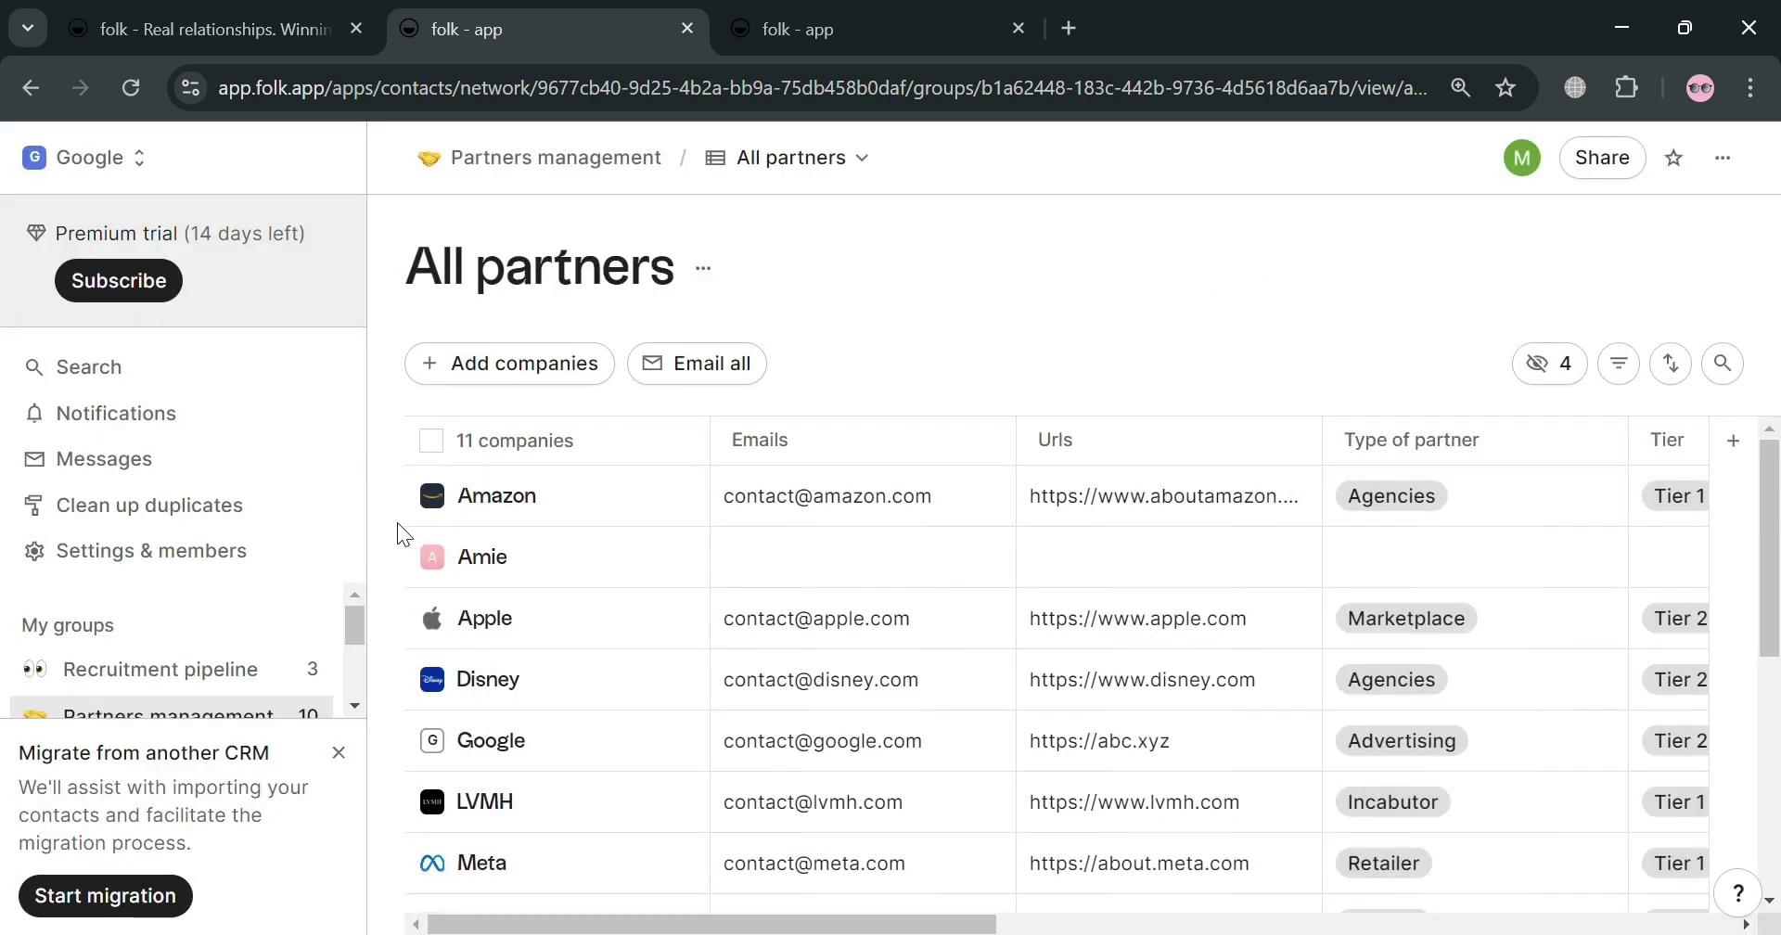
click(234, 382)
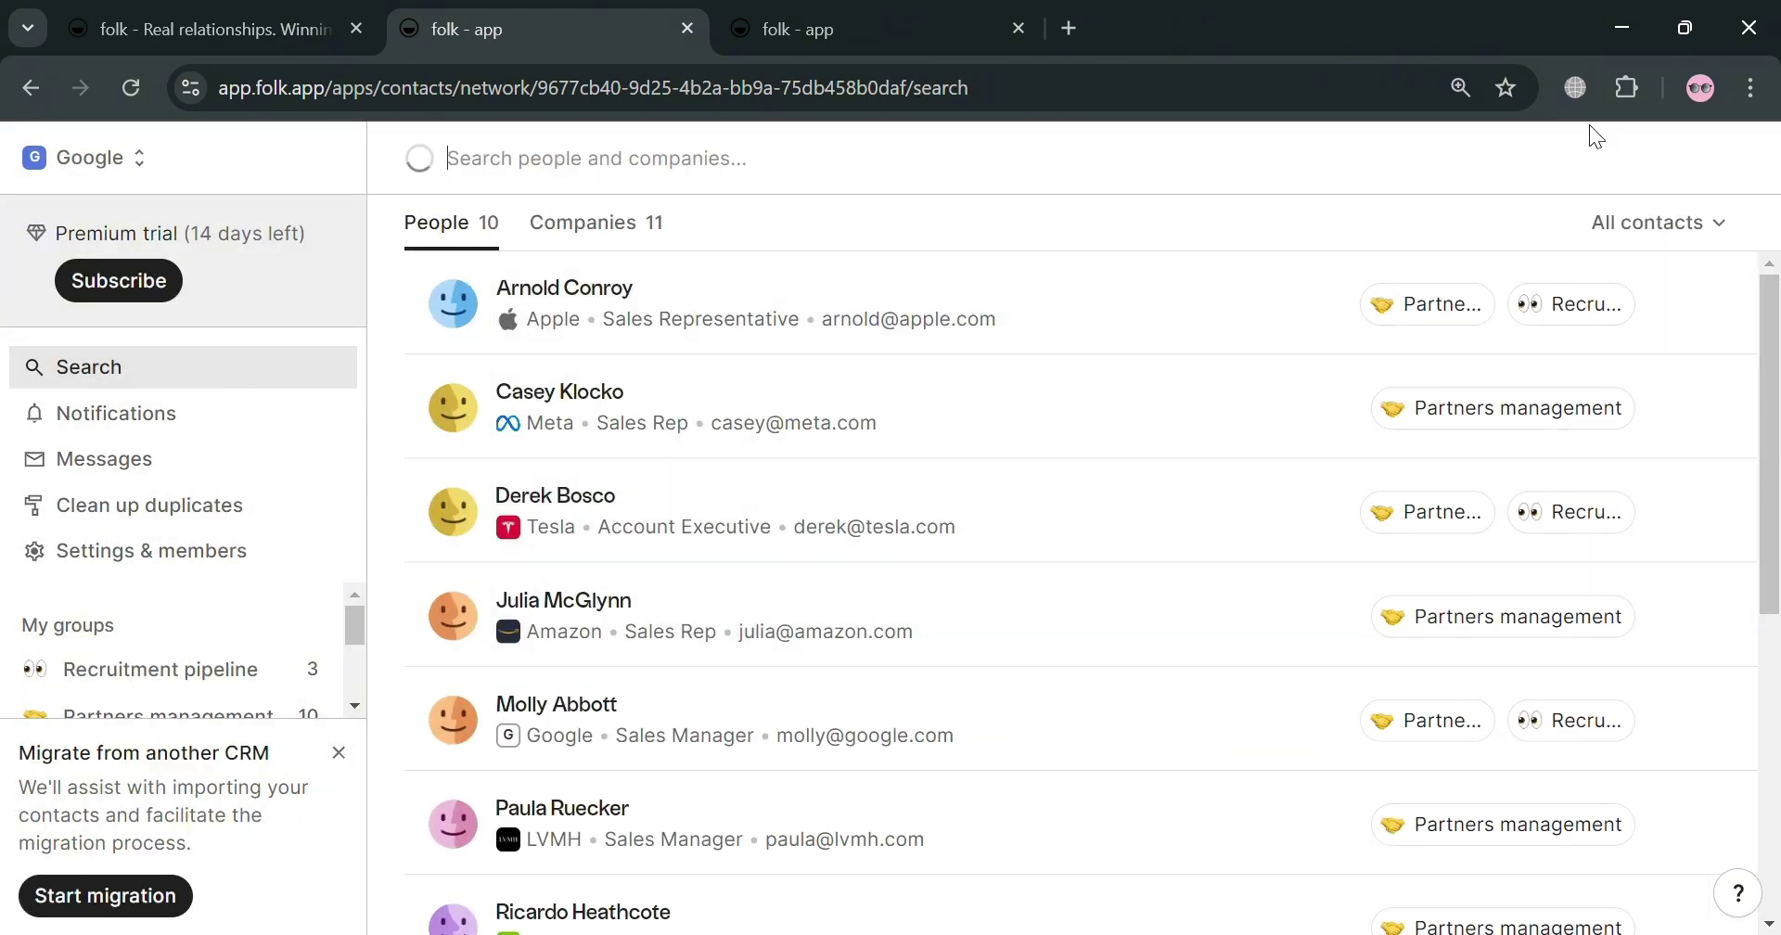